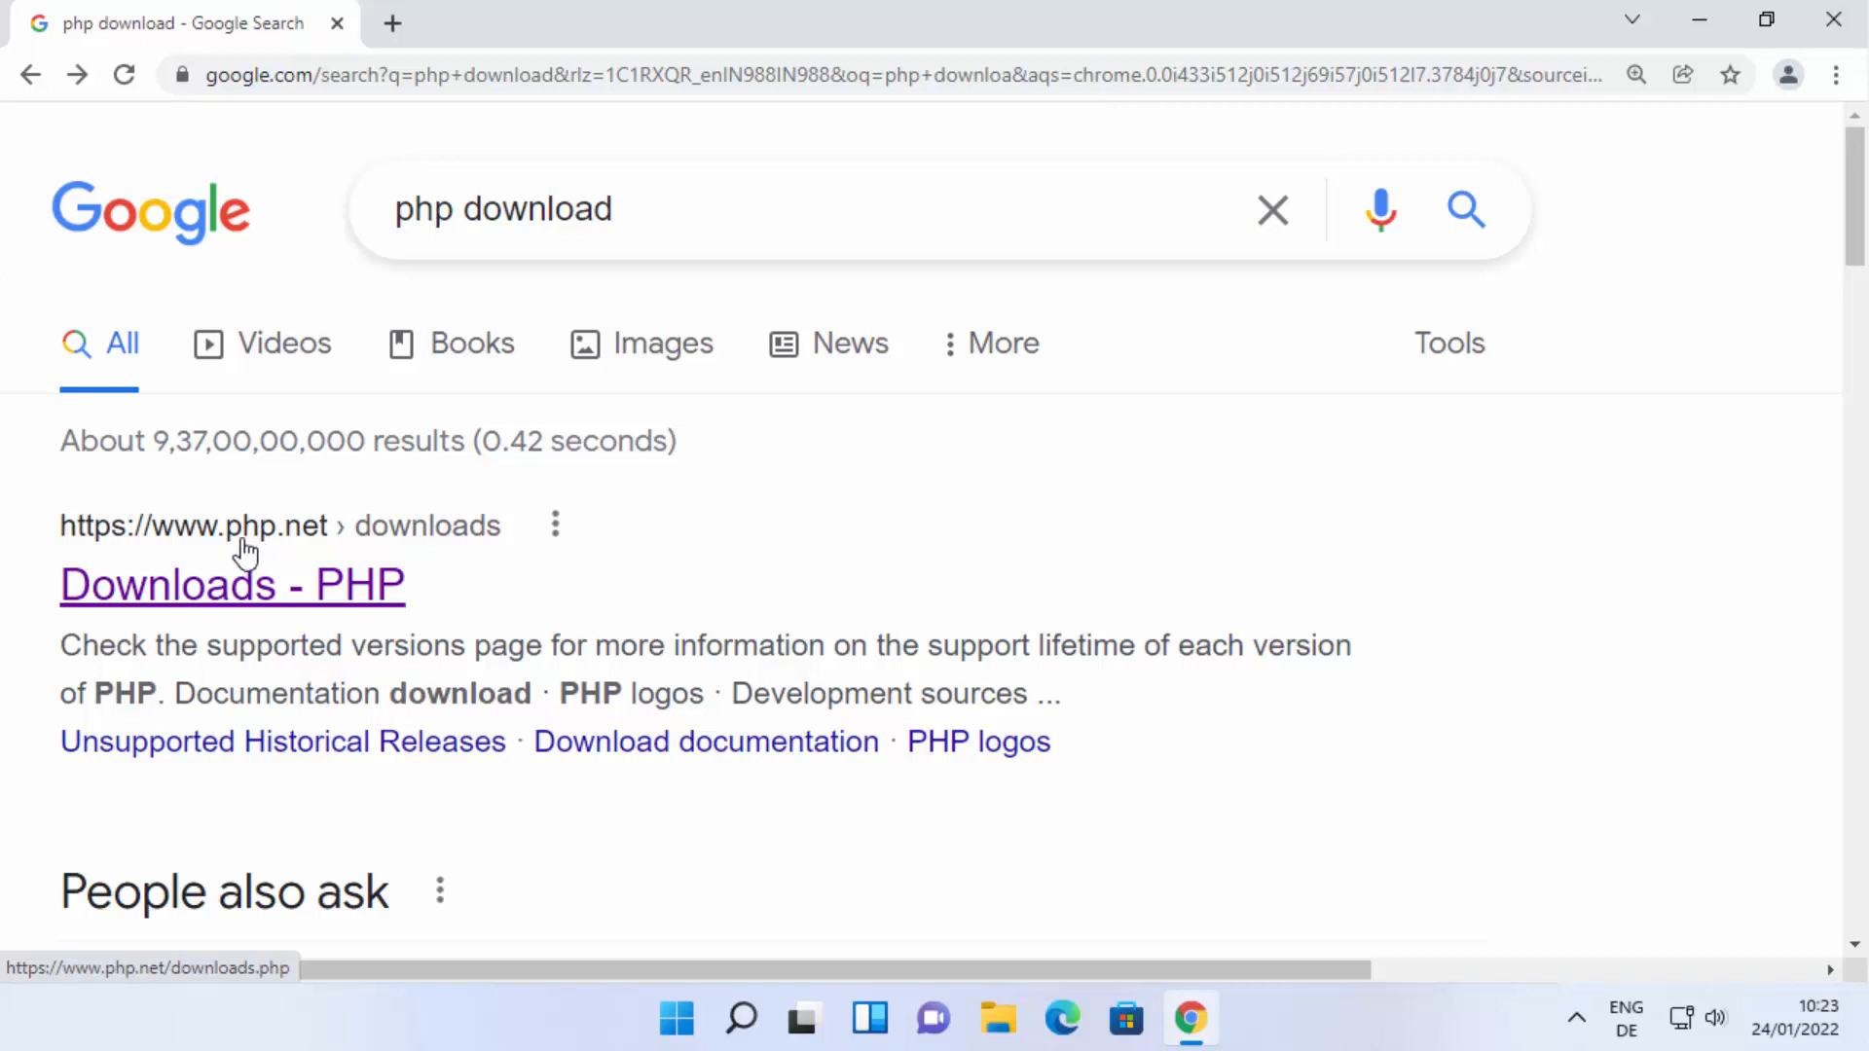
Open the PHP website from the search results and go to its Downloads page by way of the home page.
{"action": "left_click", "coordinate": [343, 589]}
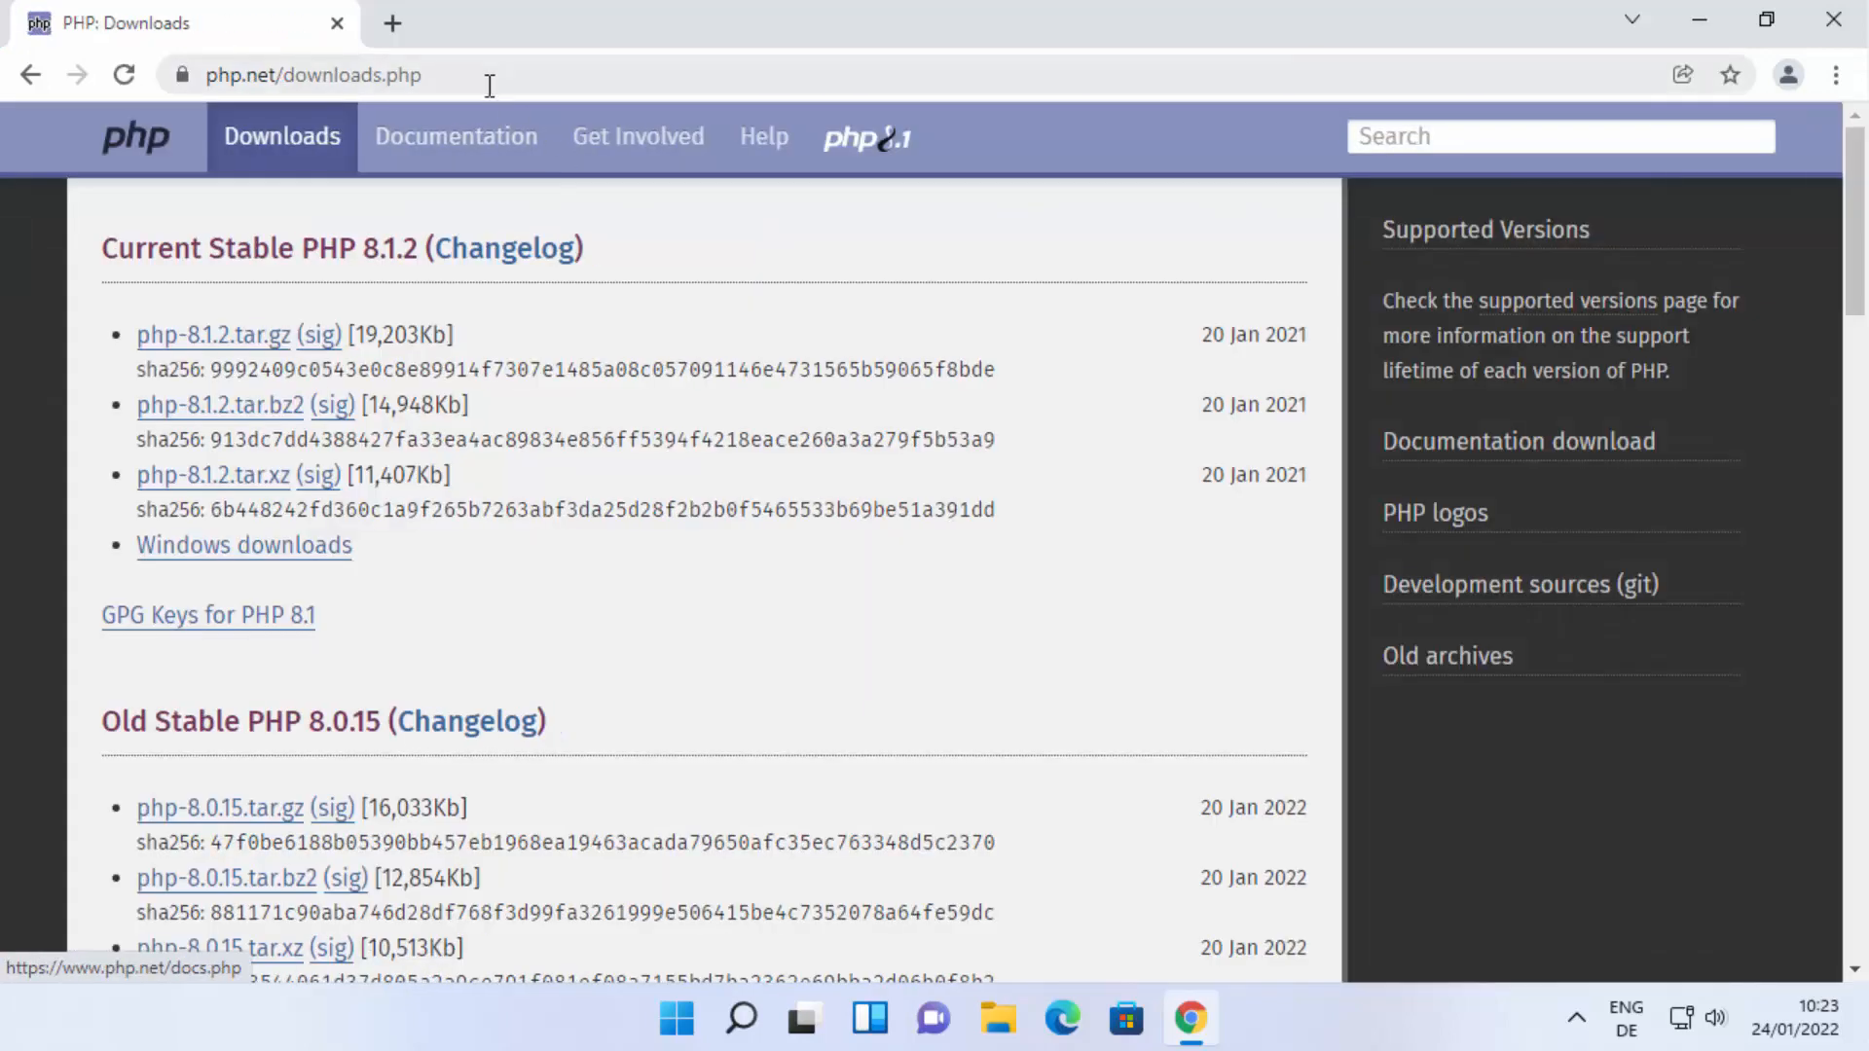
{"action": "left_click", "coordinate": [489, 85]}
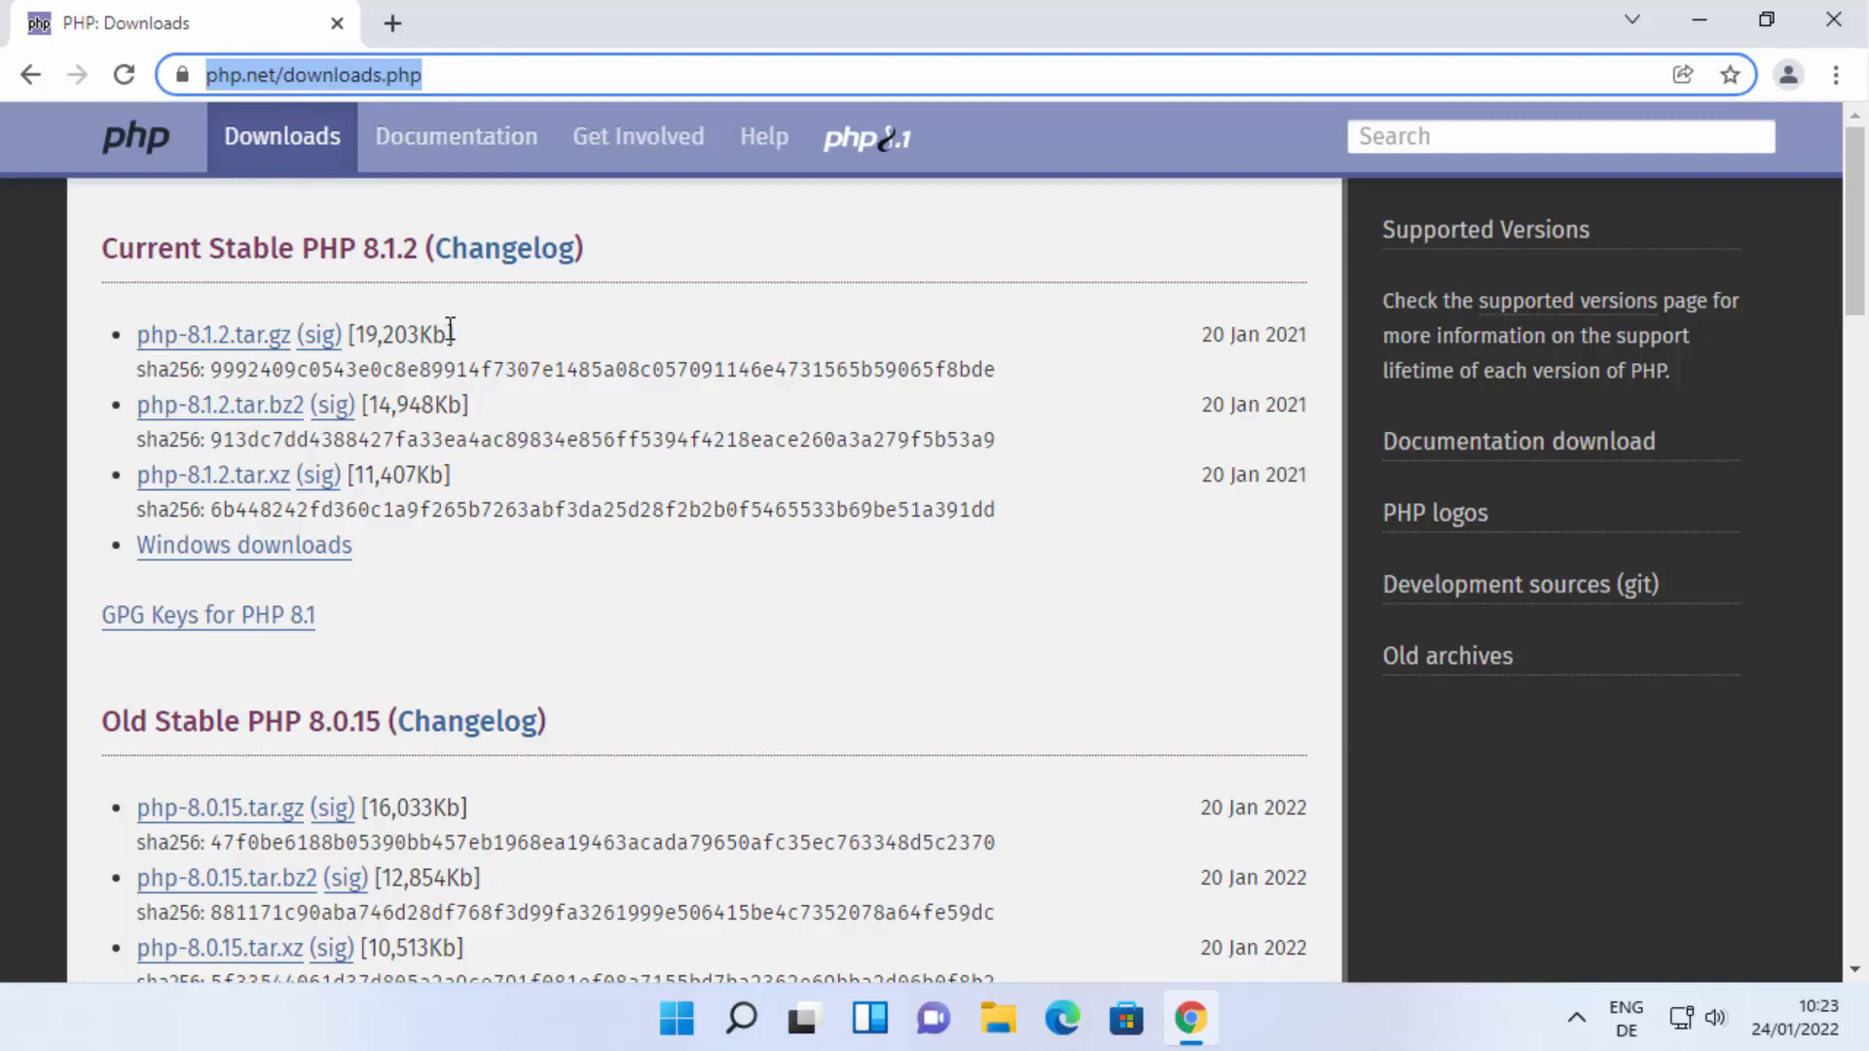
{"action": "left_click", "coordinate": [146, 159]}
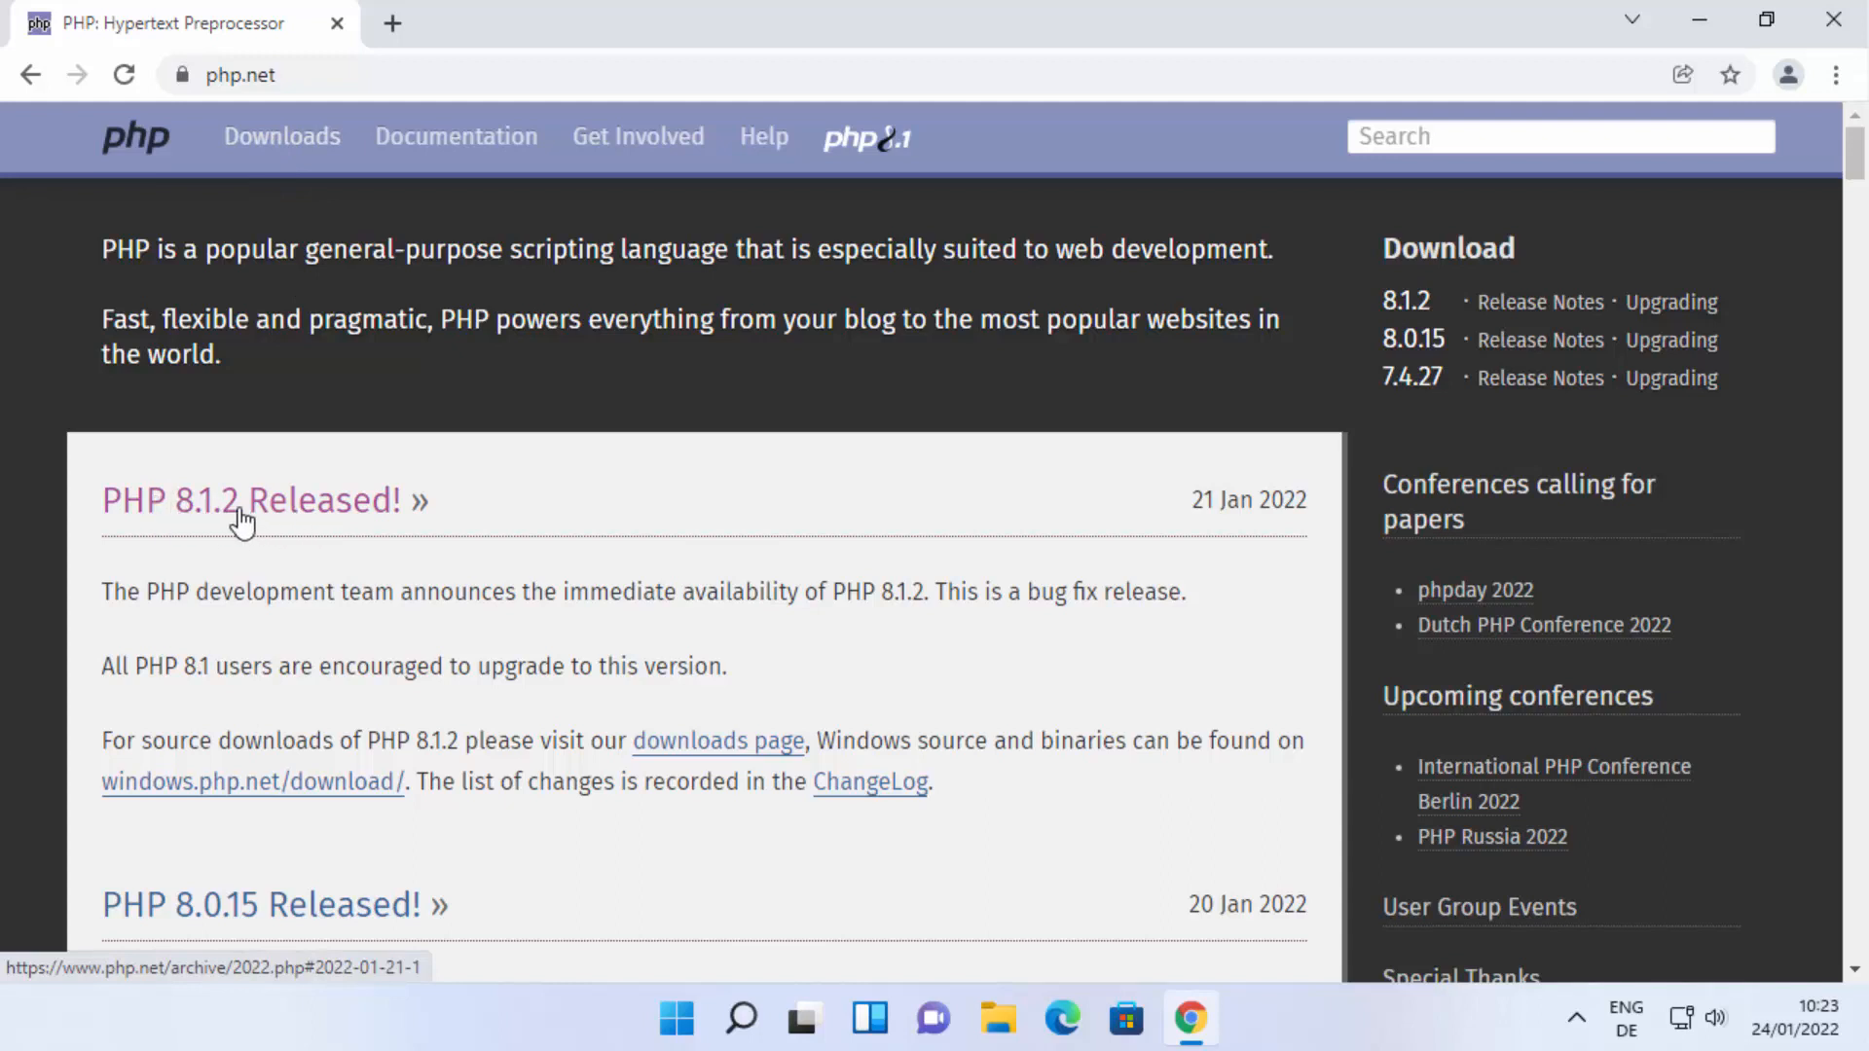
{"action": "left_click", "coordinate": [290, 155]}
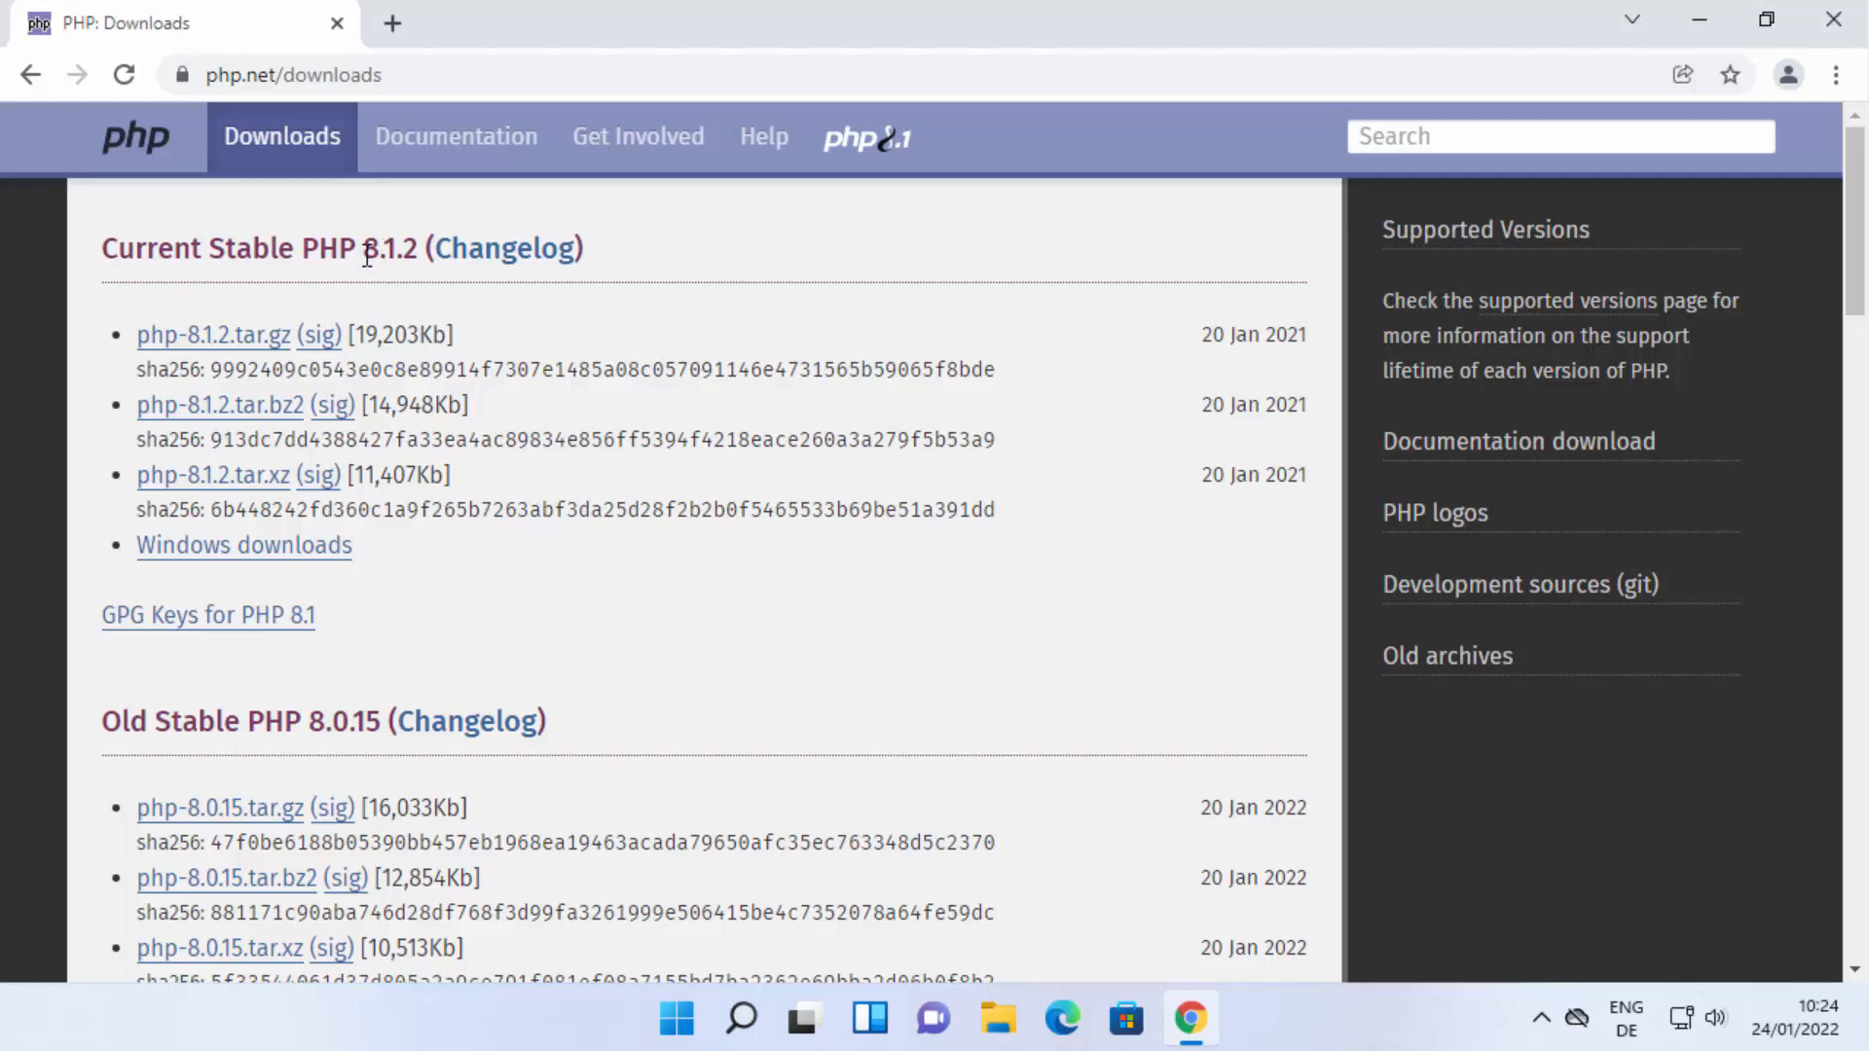
Open the Windows downloads page for the current stable release, PHP 8.1.2.
{"action": "left_click_drag", "start_coordinate": [367, 256], "coordinate": [413, 256]}
{"action": "left_click", "coordinate": [417, 577]}
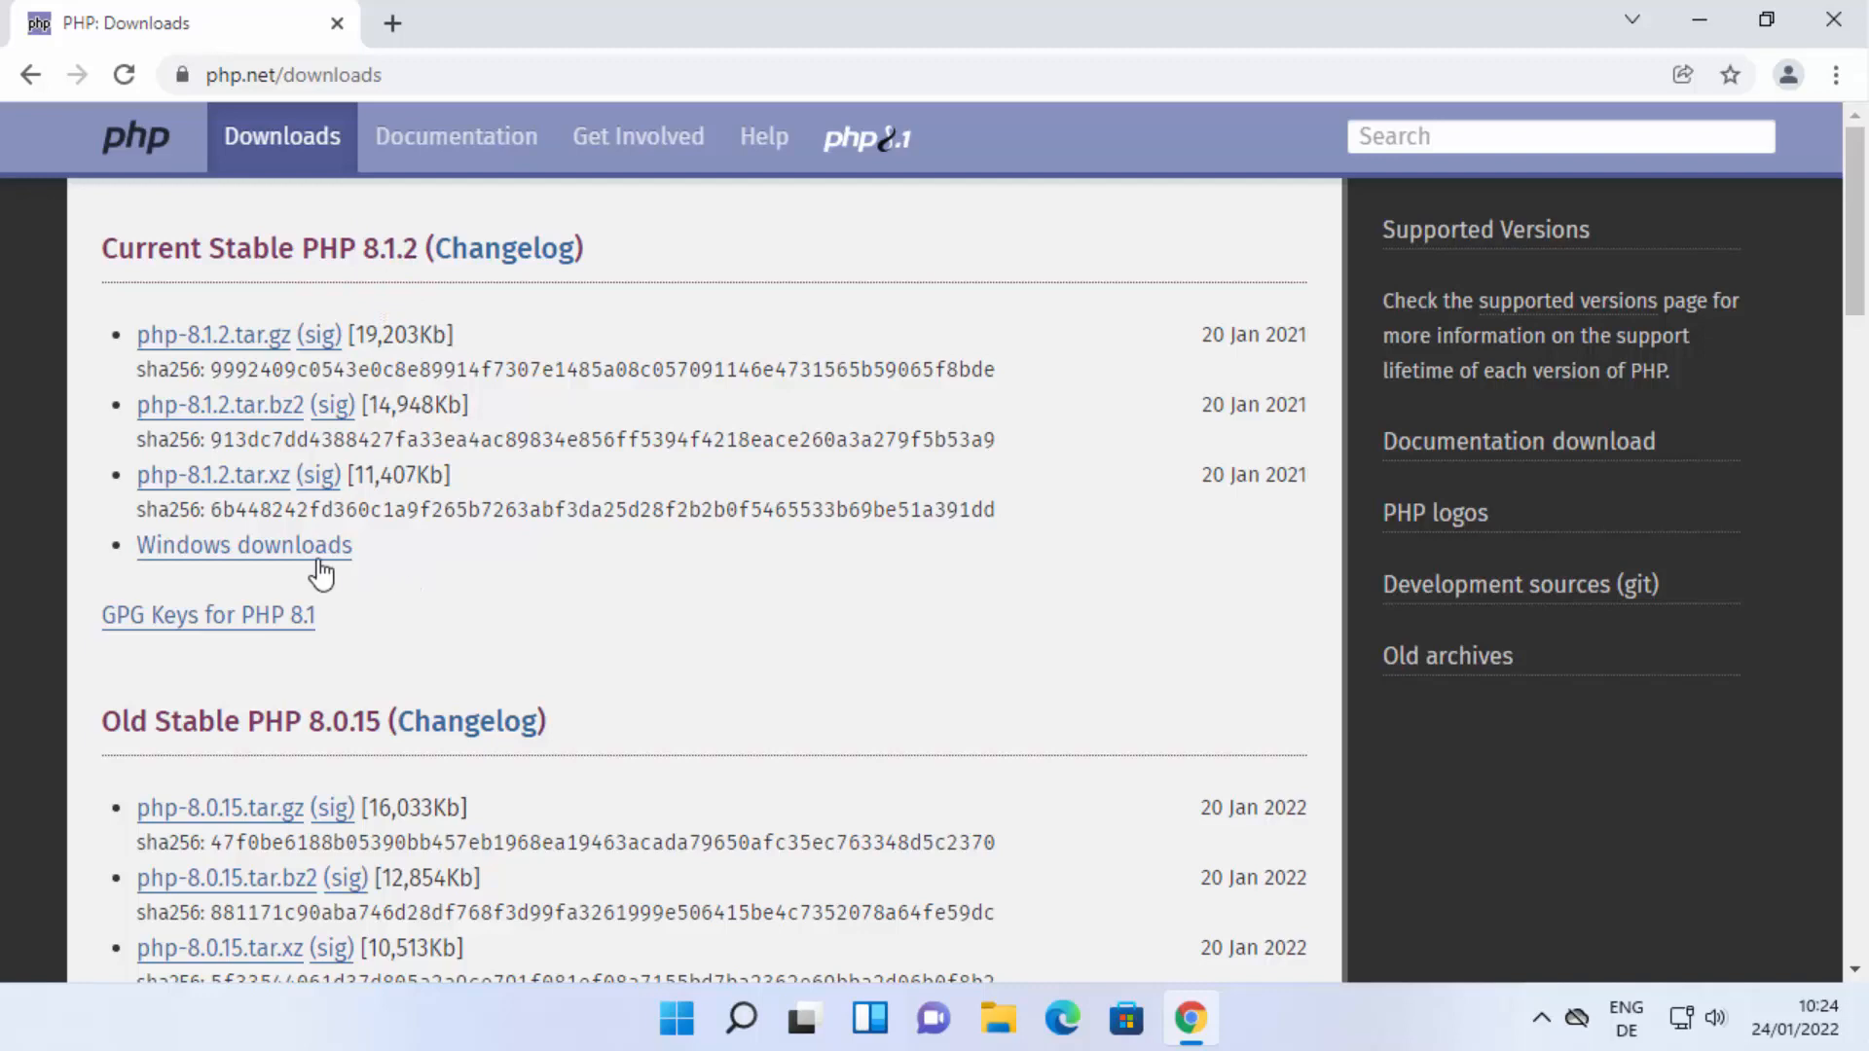
{"action": "left_click", "coordinate": [265, 560]}
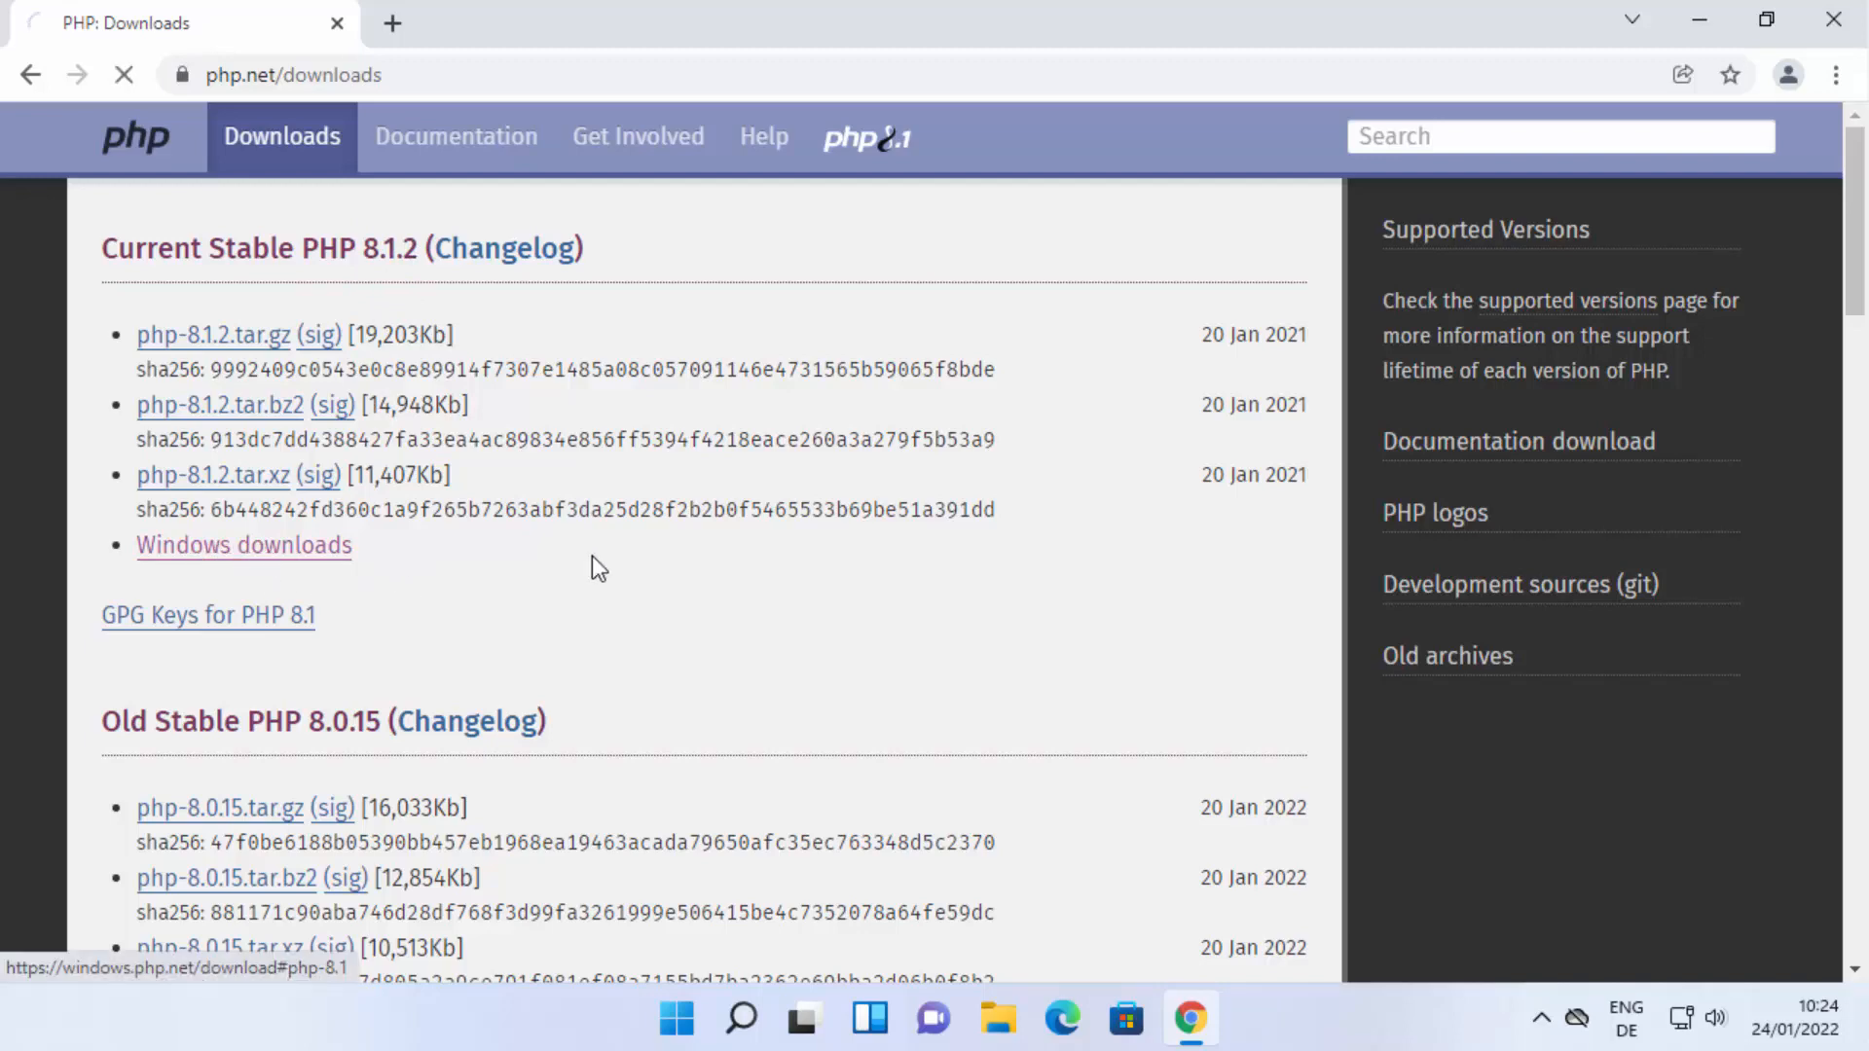
{"action": "scroll", "coordinate": [876, 628], "scroll_direction": "up", "scroll_amount": 7}
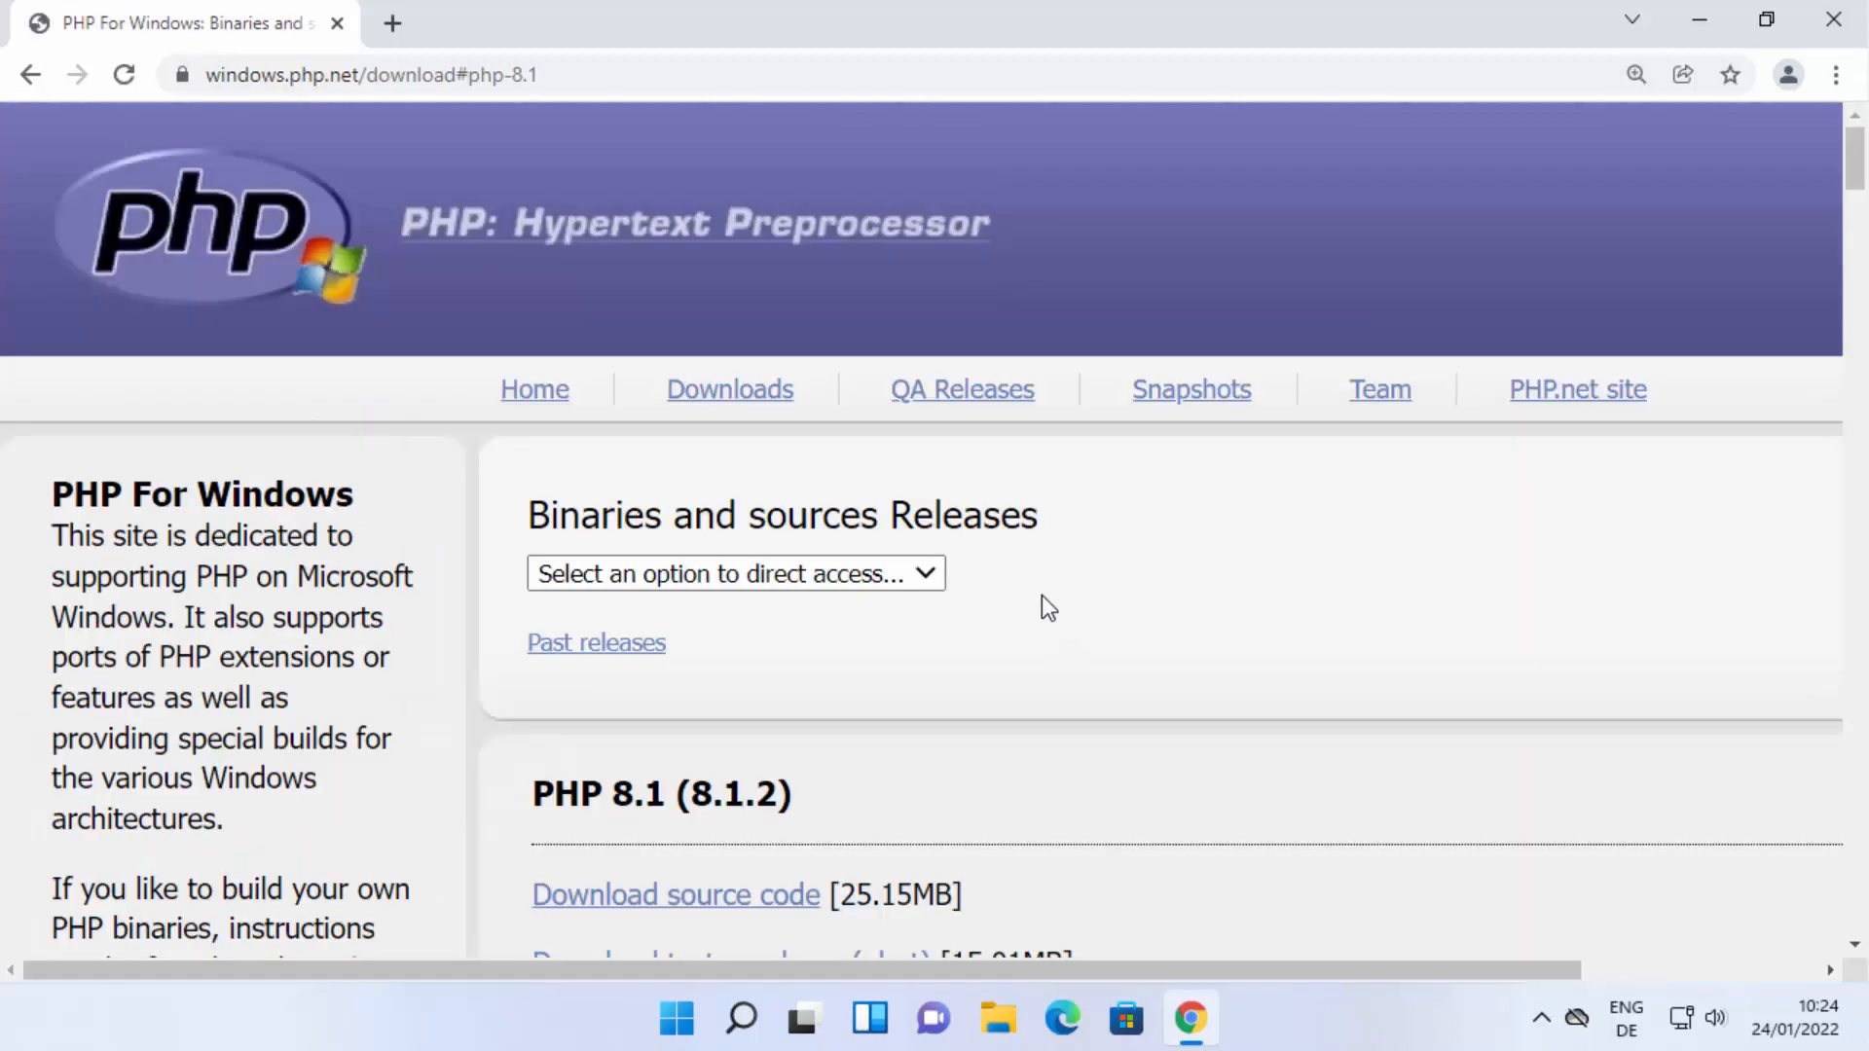
Download the Zip package of the VS16 x64 Thread Safe build of PHP 8.1.2.
{"action": "scroll", "coordinate": [1096, 557], "scroll_direction": "down", "scroll_amount": 3}
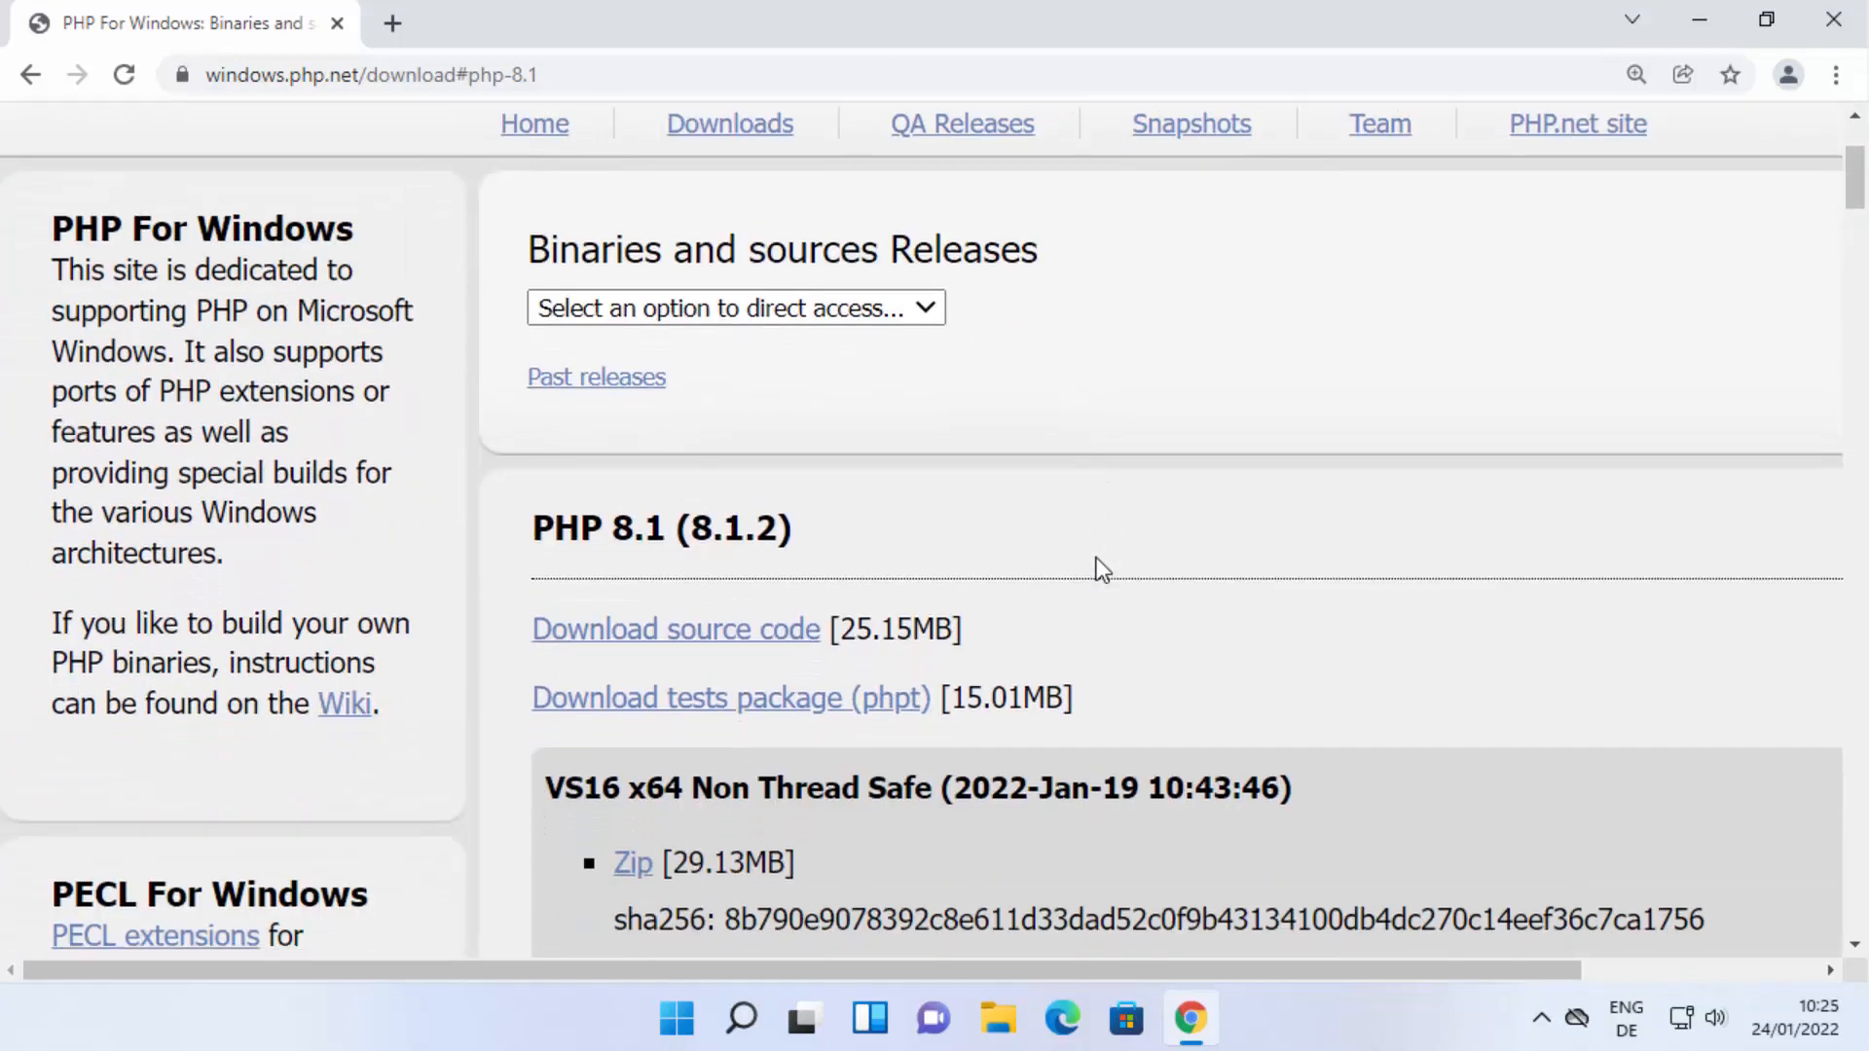
{"action": "scroll", "coordinate": [1100, 570], "scroll_direction": "down", "scroll_amount": 3}
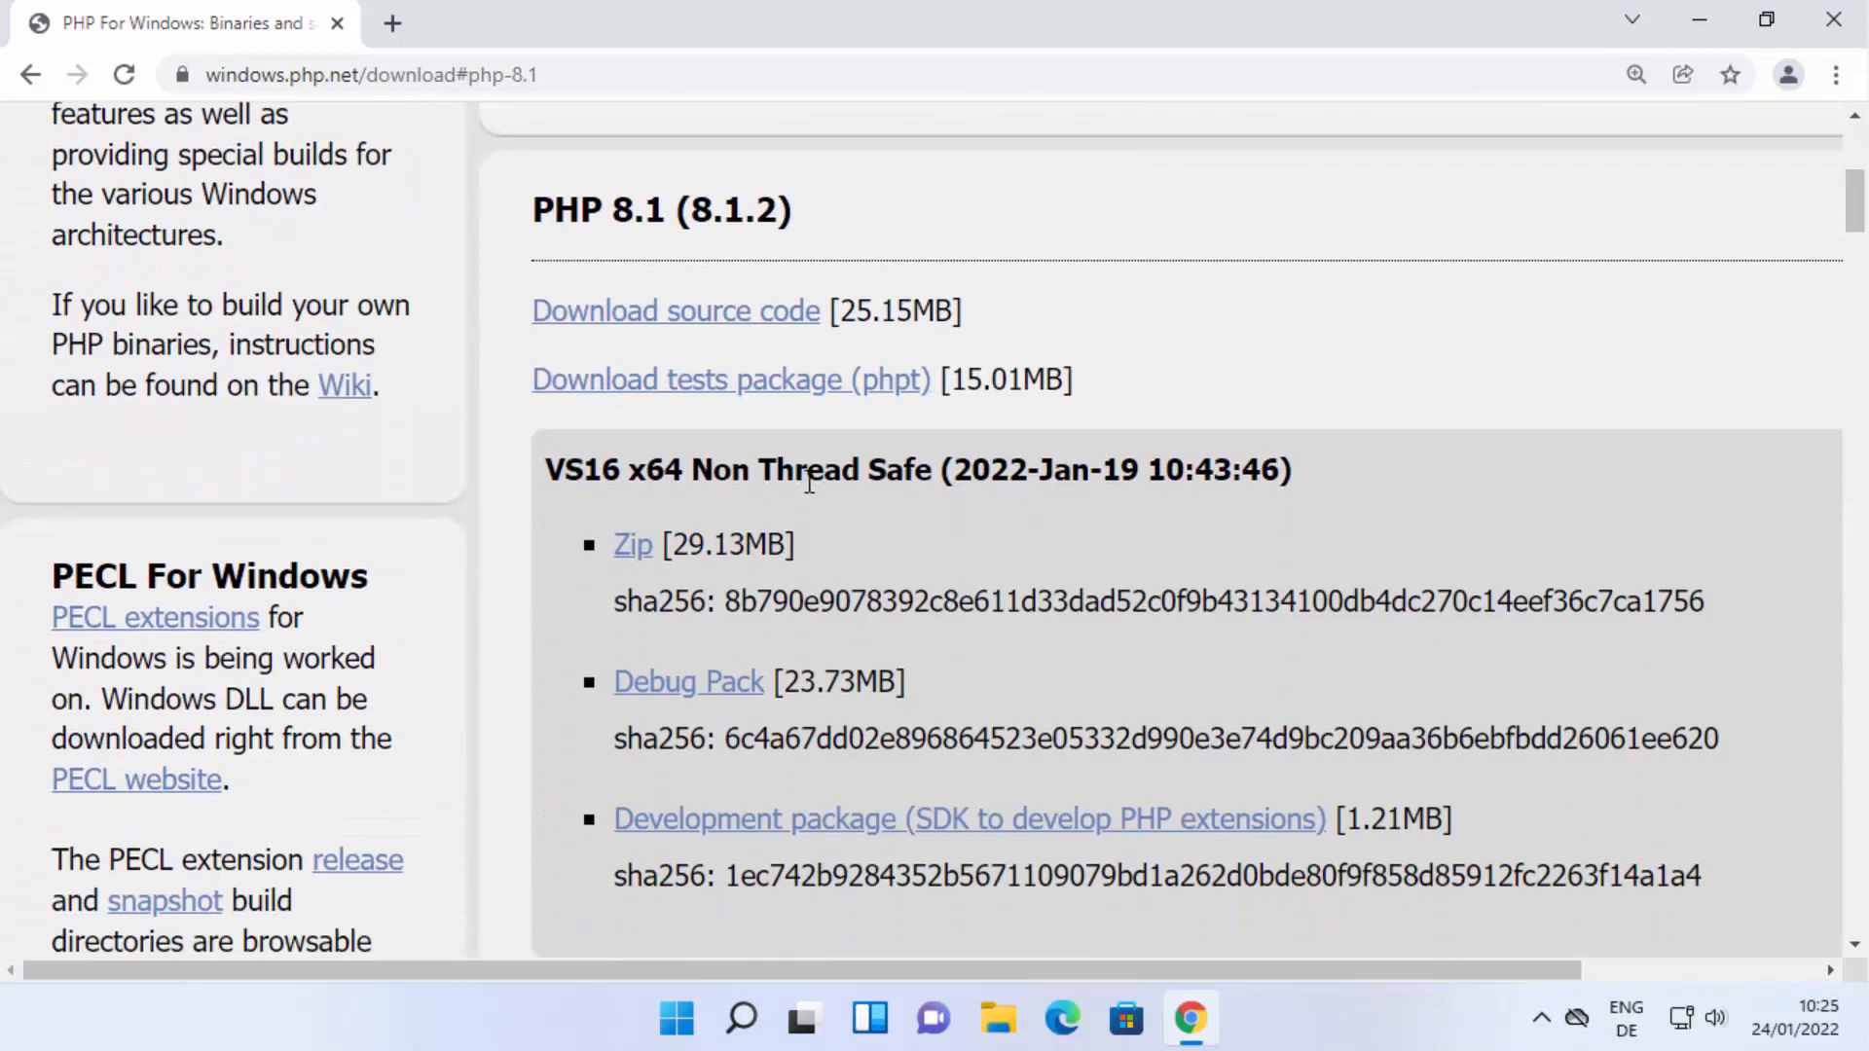
{"action": "left_click_drag", "start_coordinate": [713, 471], "coordinate": [904, 471]}
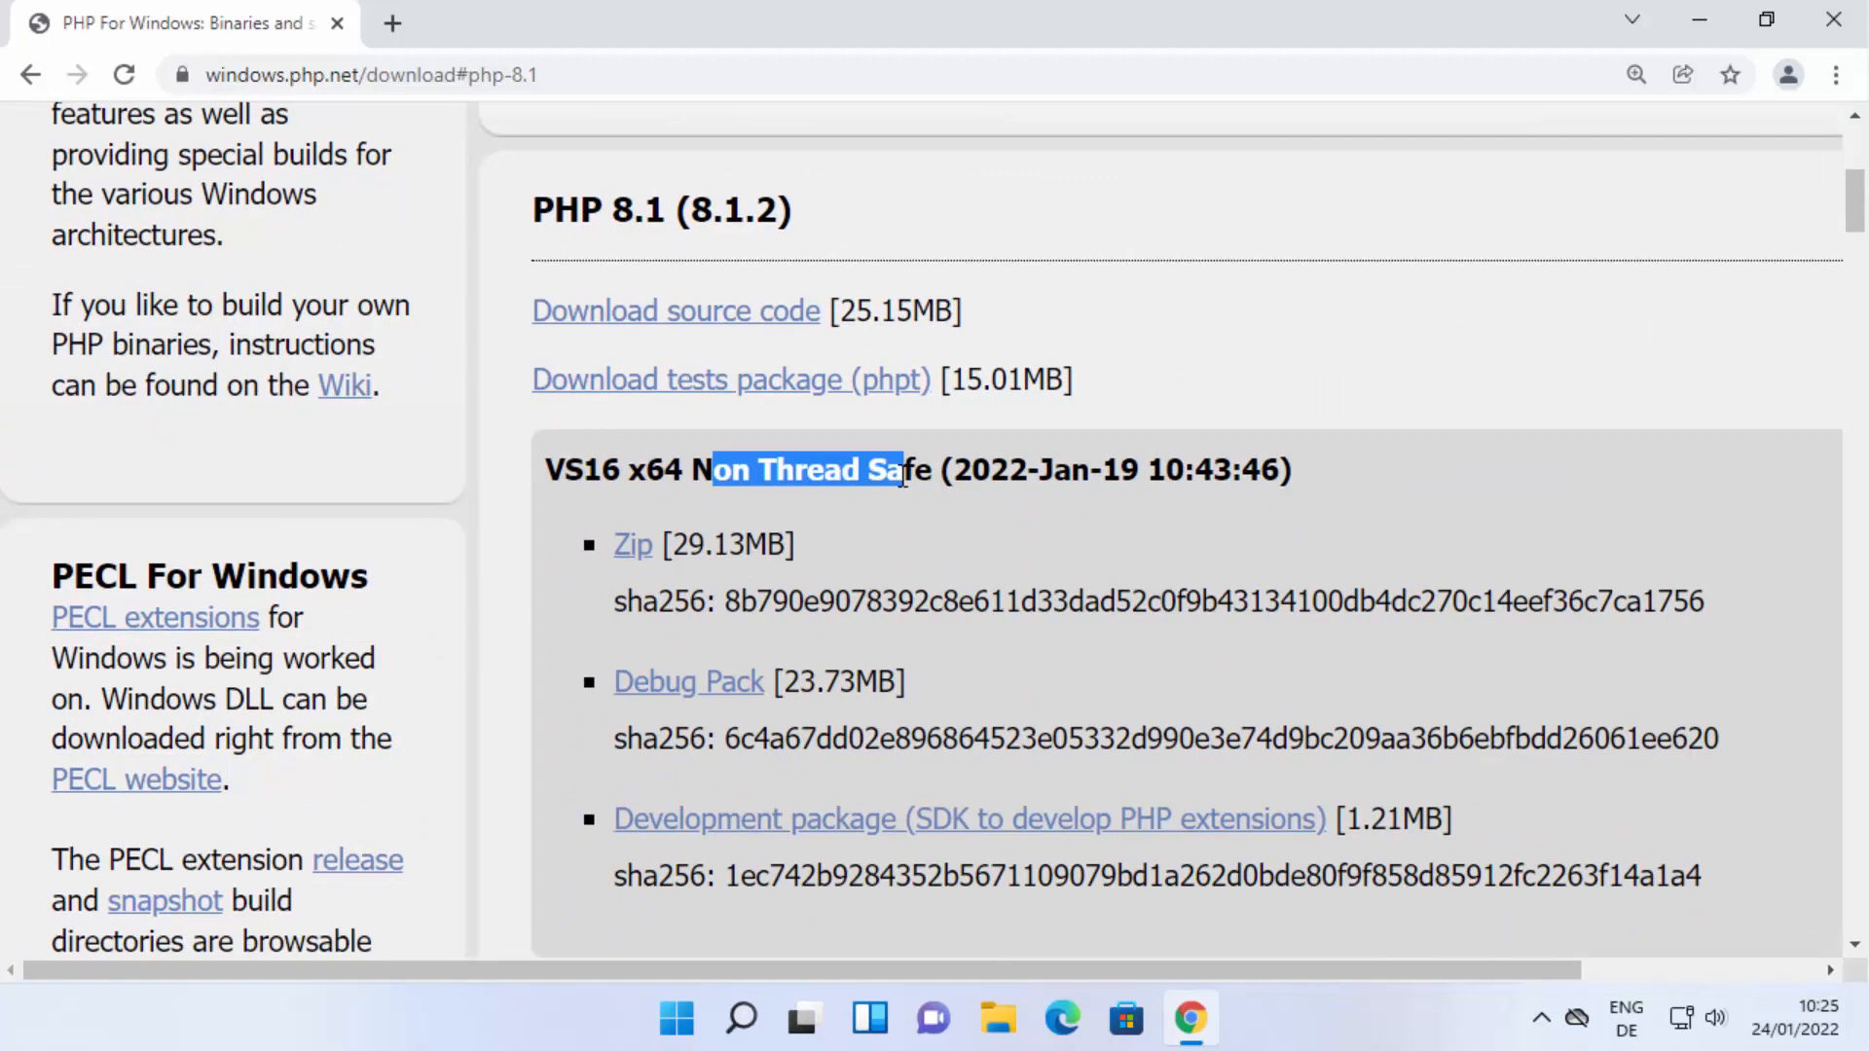
{"action": "scroll", "coordinate": [1003, 525], "scroll_direction": "down", "scroll_amount": 3}
{"action": "scroll", "coordinate": [1003, 525], "scroll_direction": "down", "scroll_amount": 2}
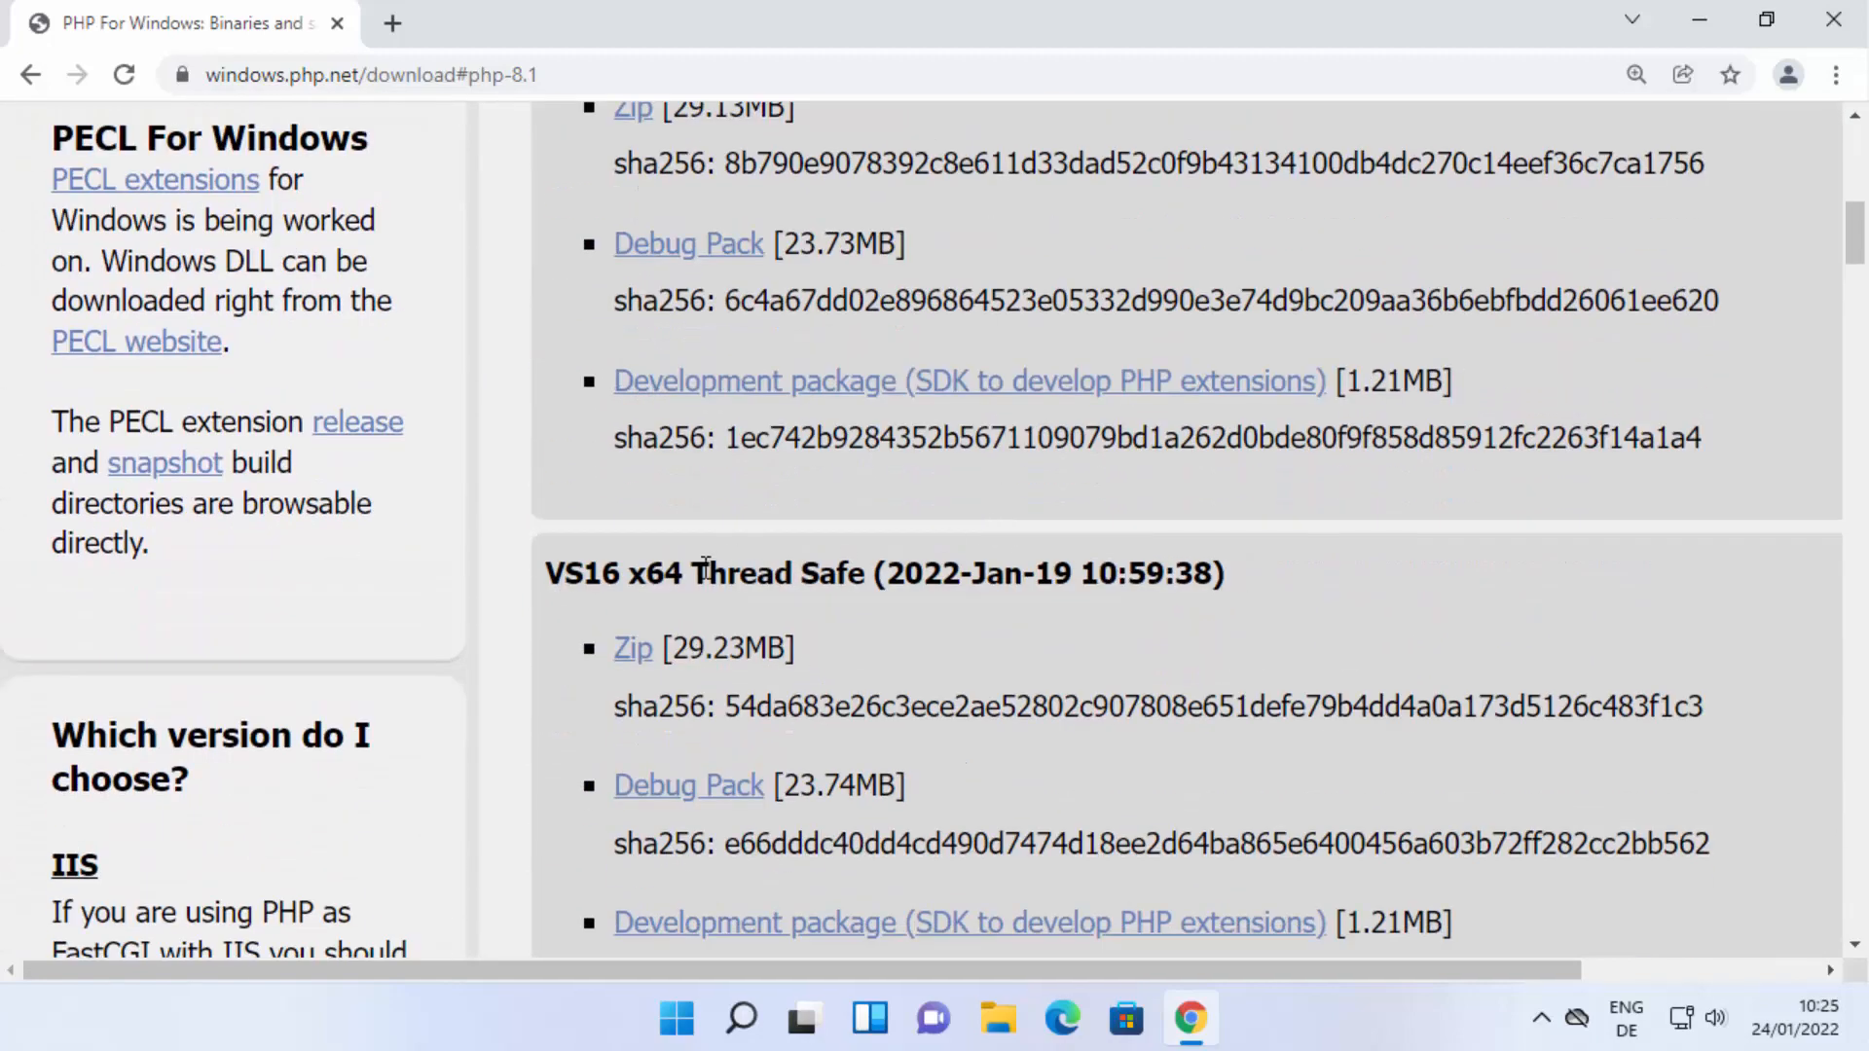
{"action": "left_click_drag", "start_coordinate": [694, 572], "coordinate": [863, 581]}
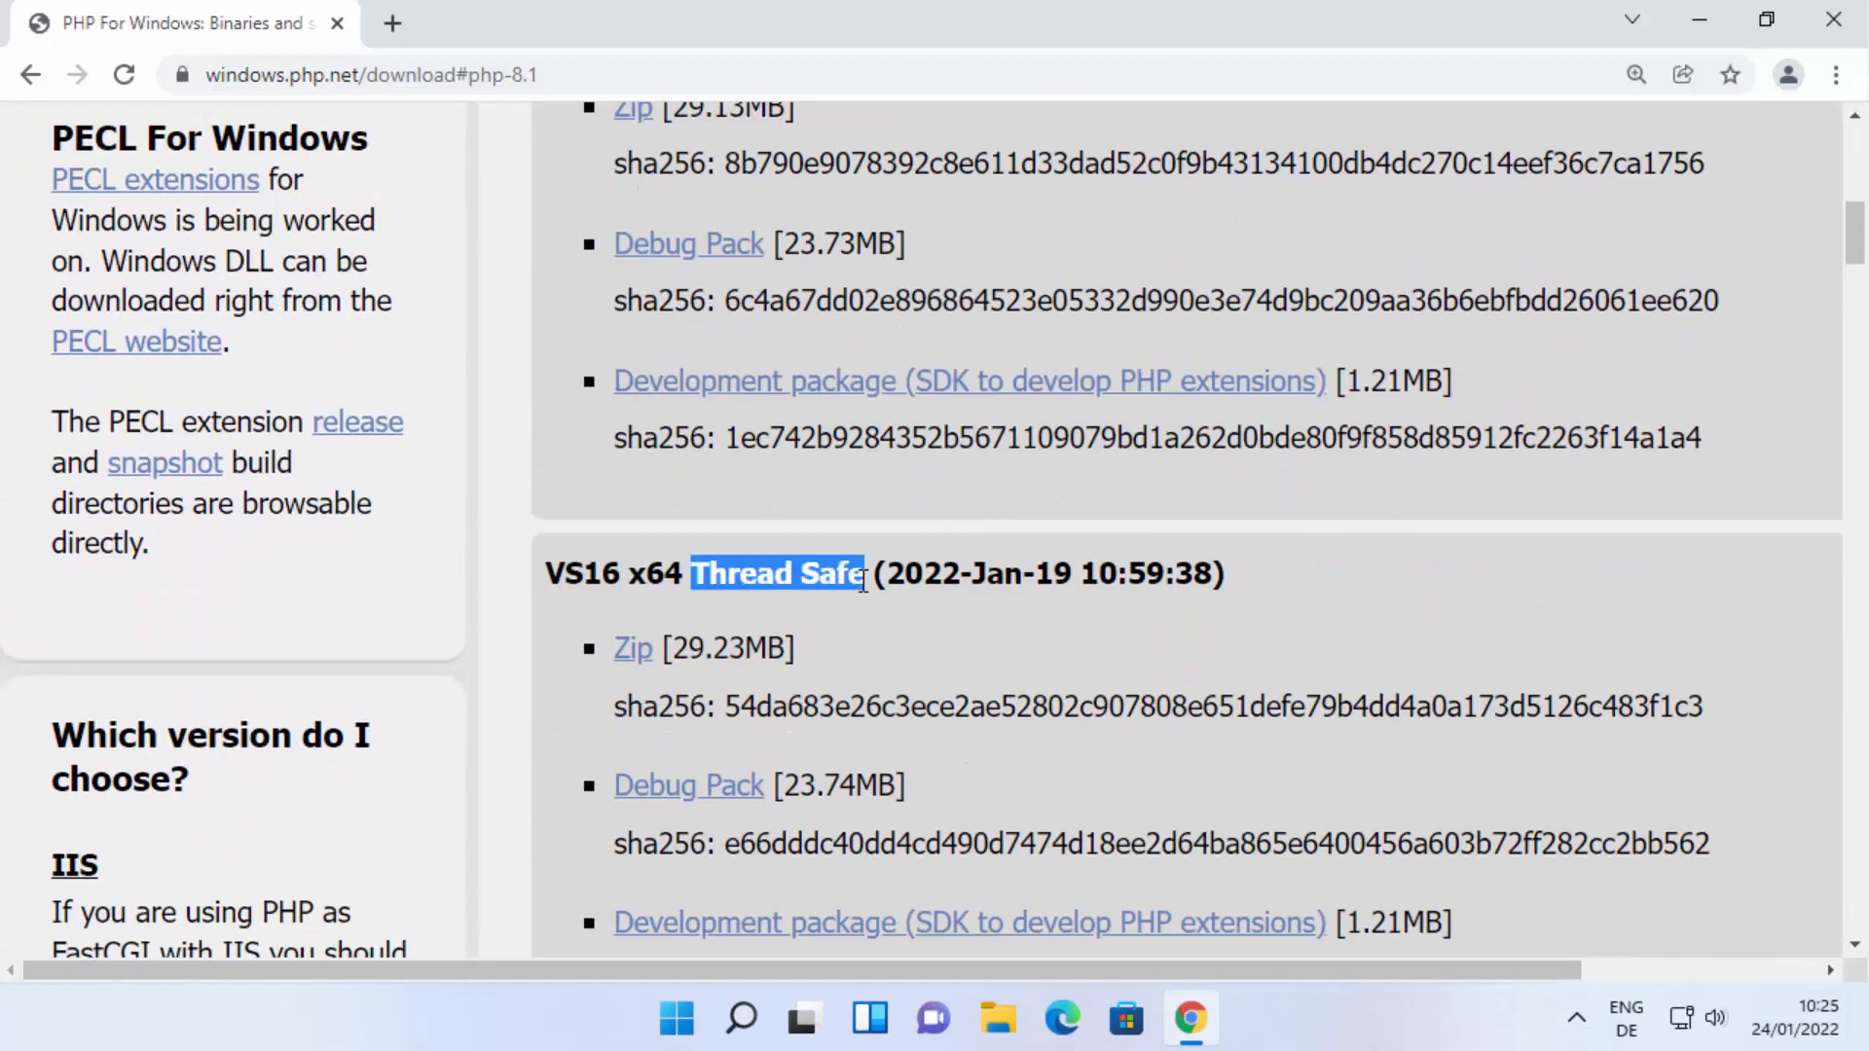
{"action": "left_click", "coordinate": [878, 605]}
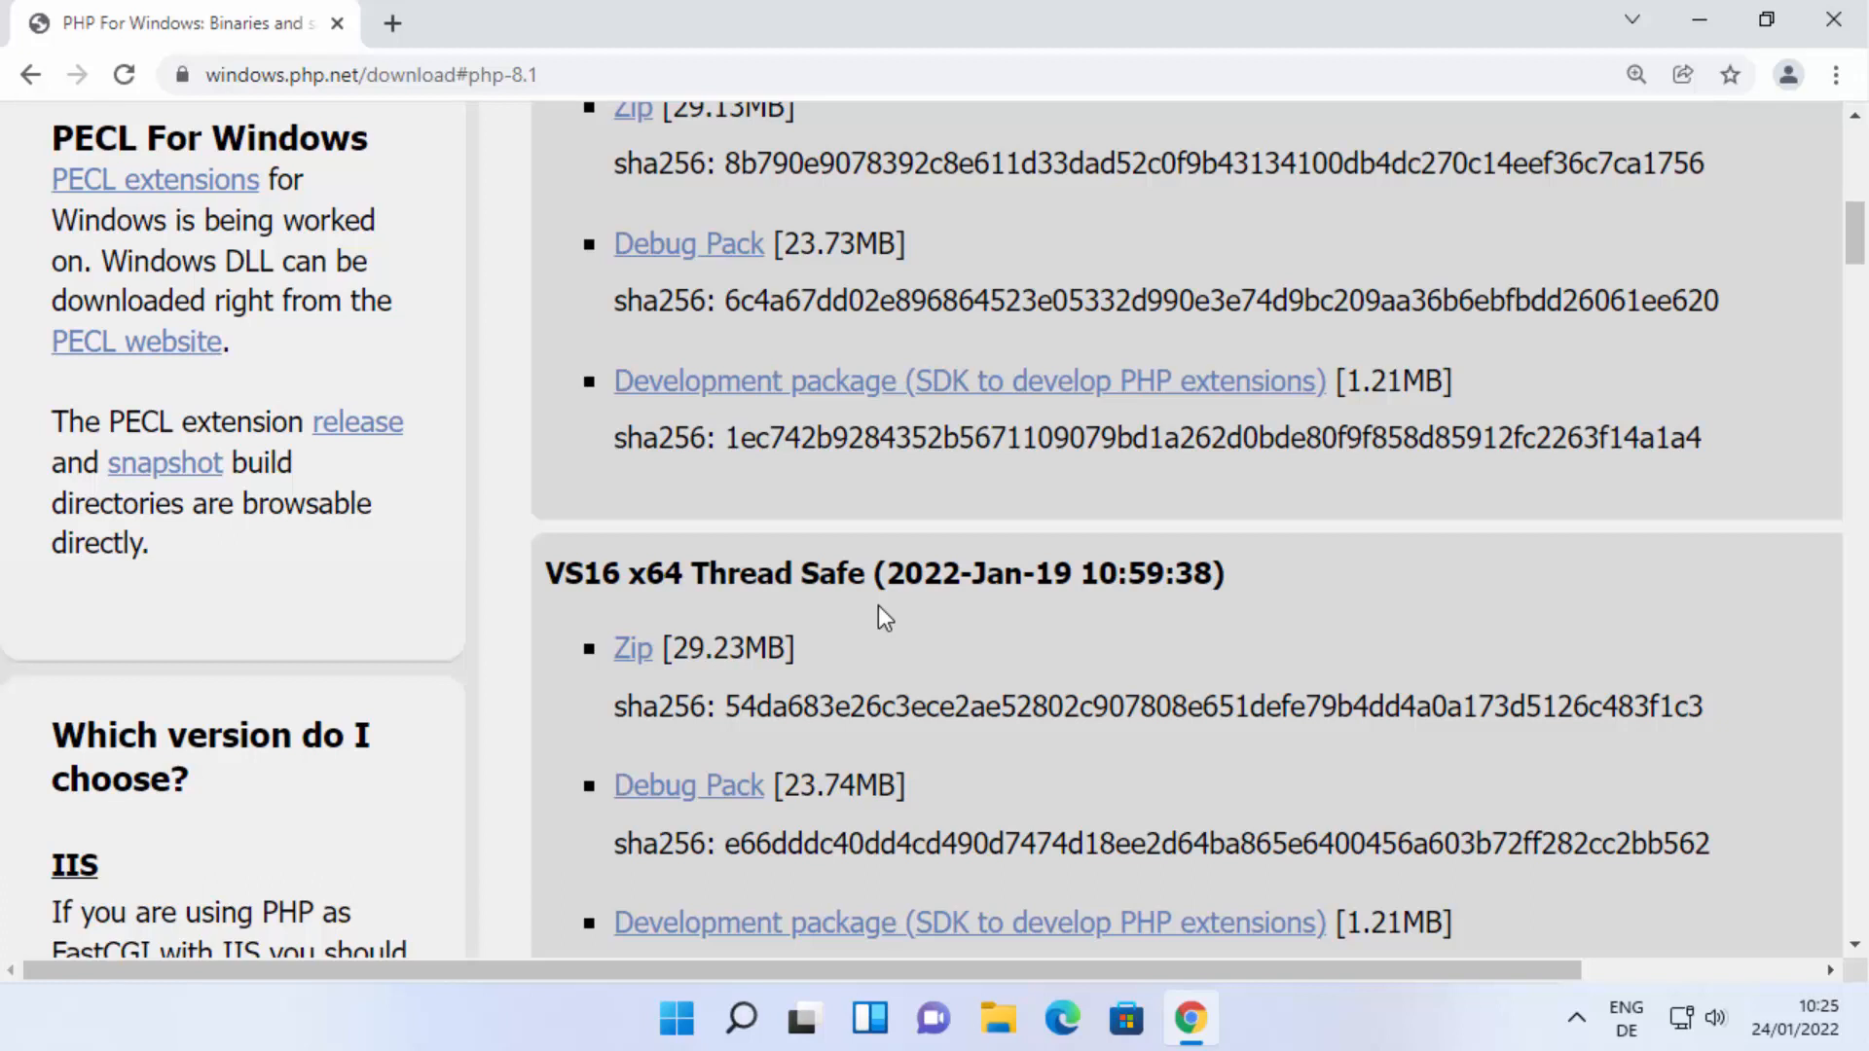
{"action": "left_click_drag", "start_coordinate": [693, 574], "coordinate": [879, 576]}
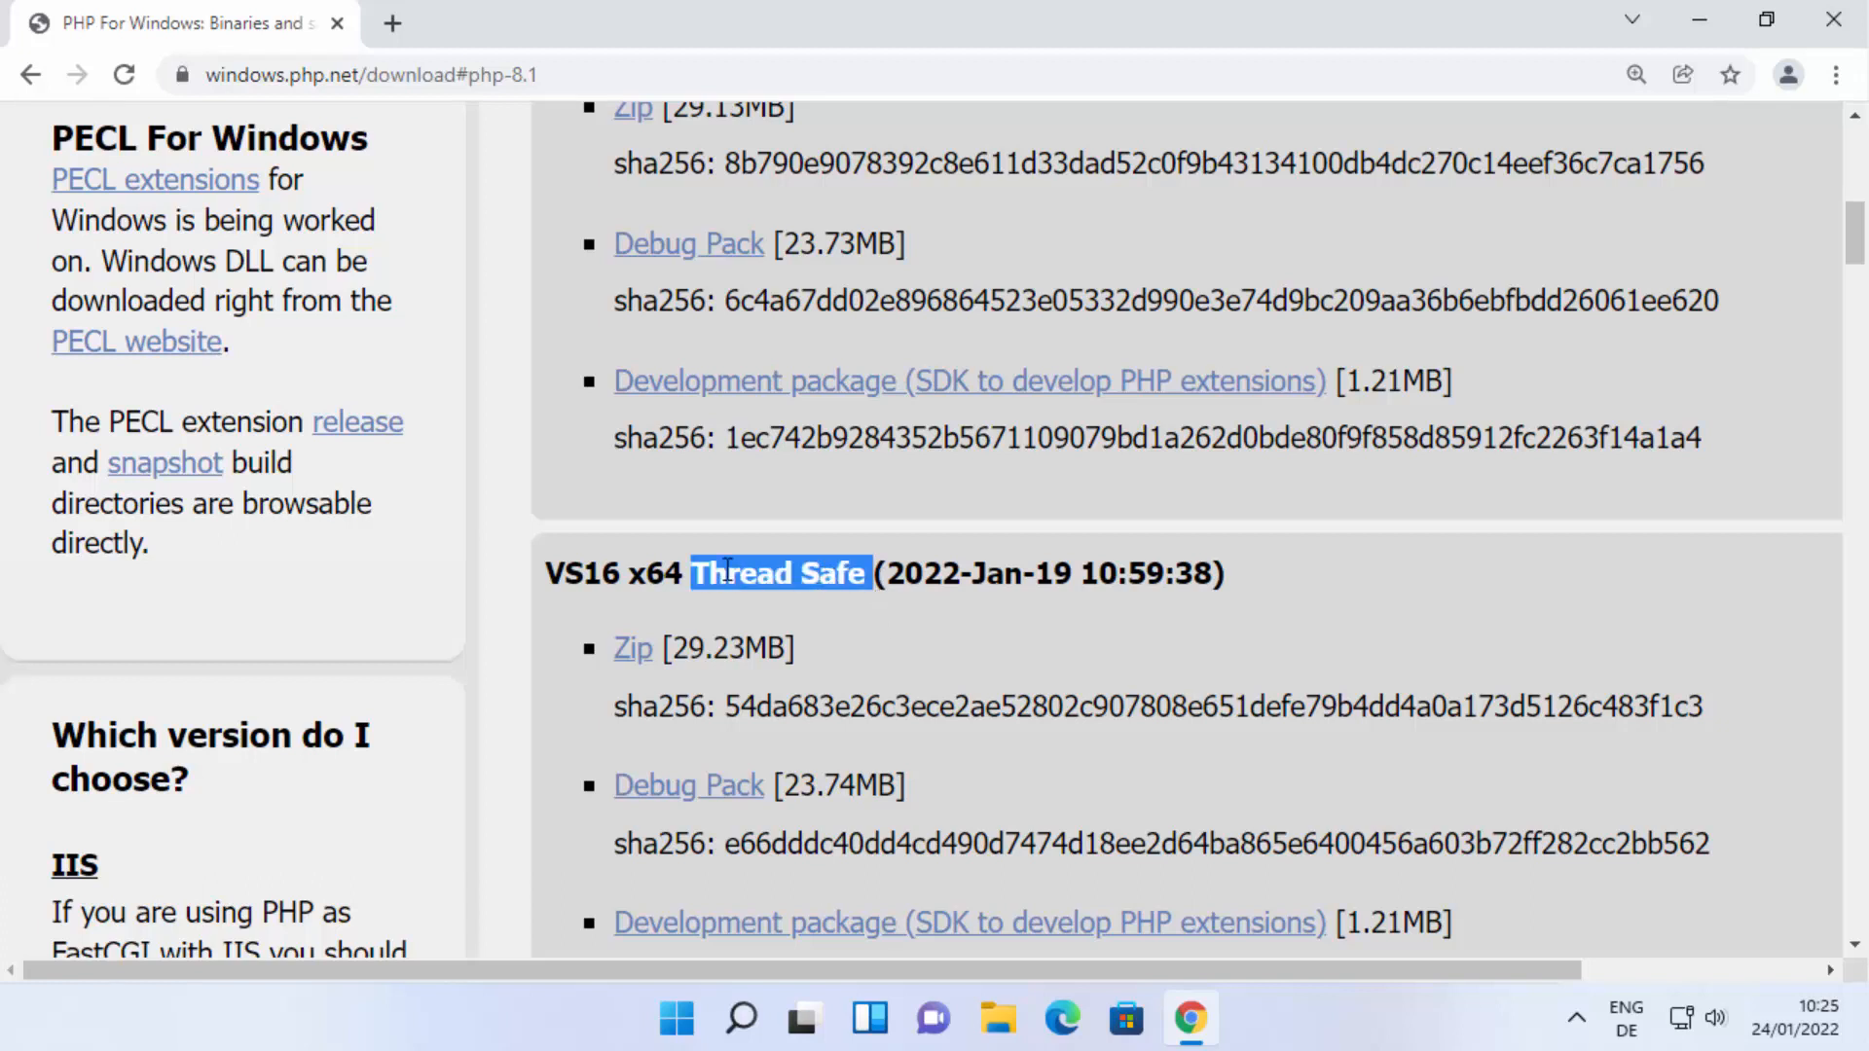
{"action": "left_click", "coordinate": [631, 652]}
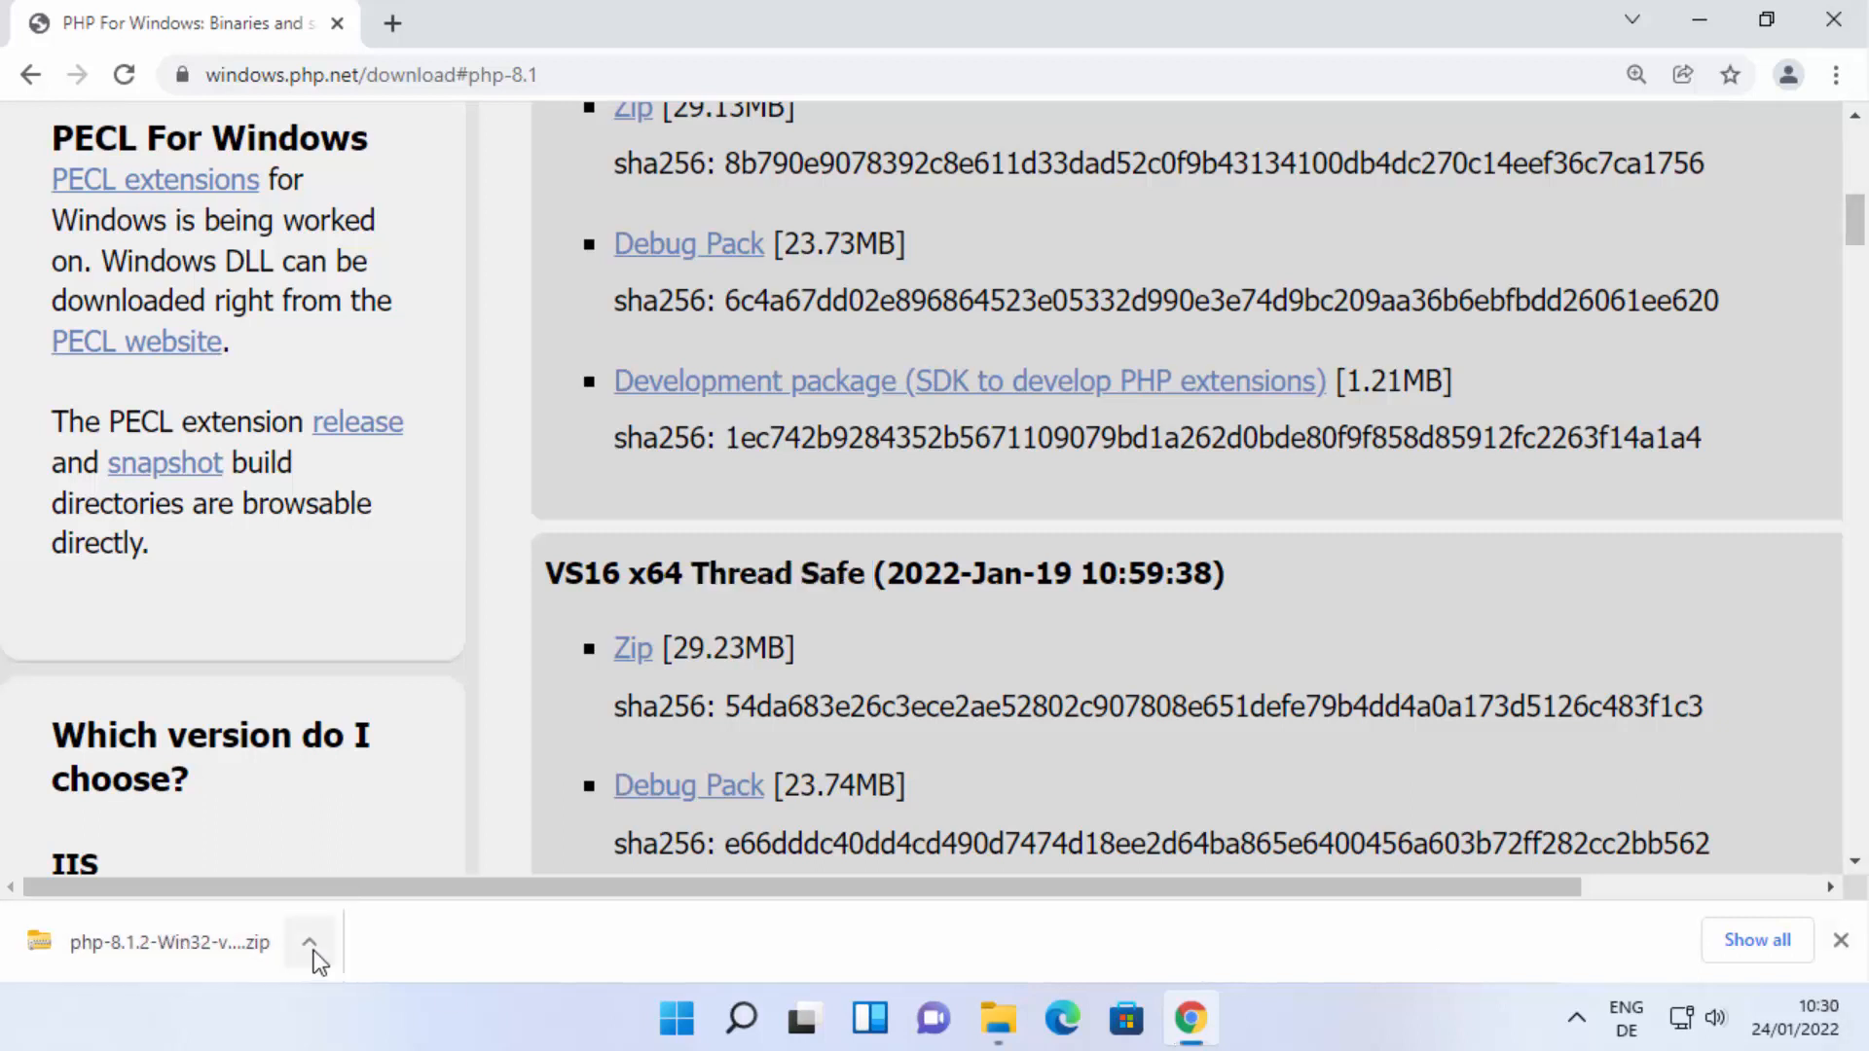
Show the downloaded PHP zip file in its folder.
{"action": "left_click", "coordinate": [314, 944]}
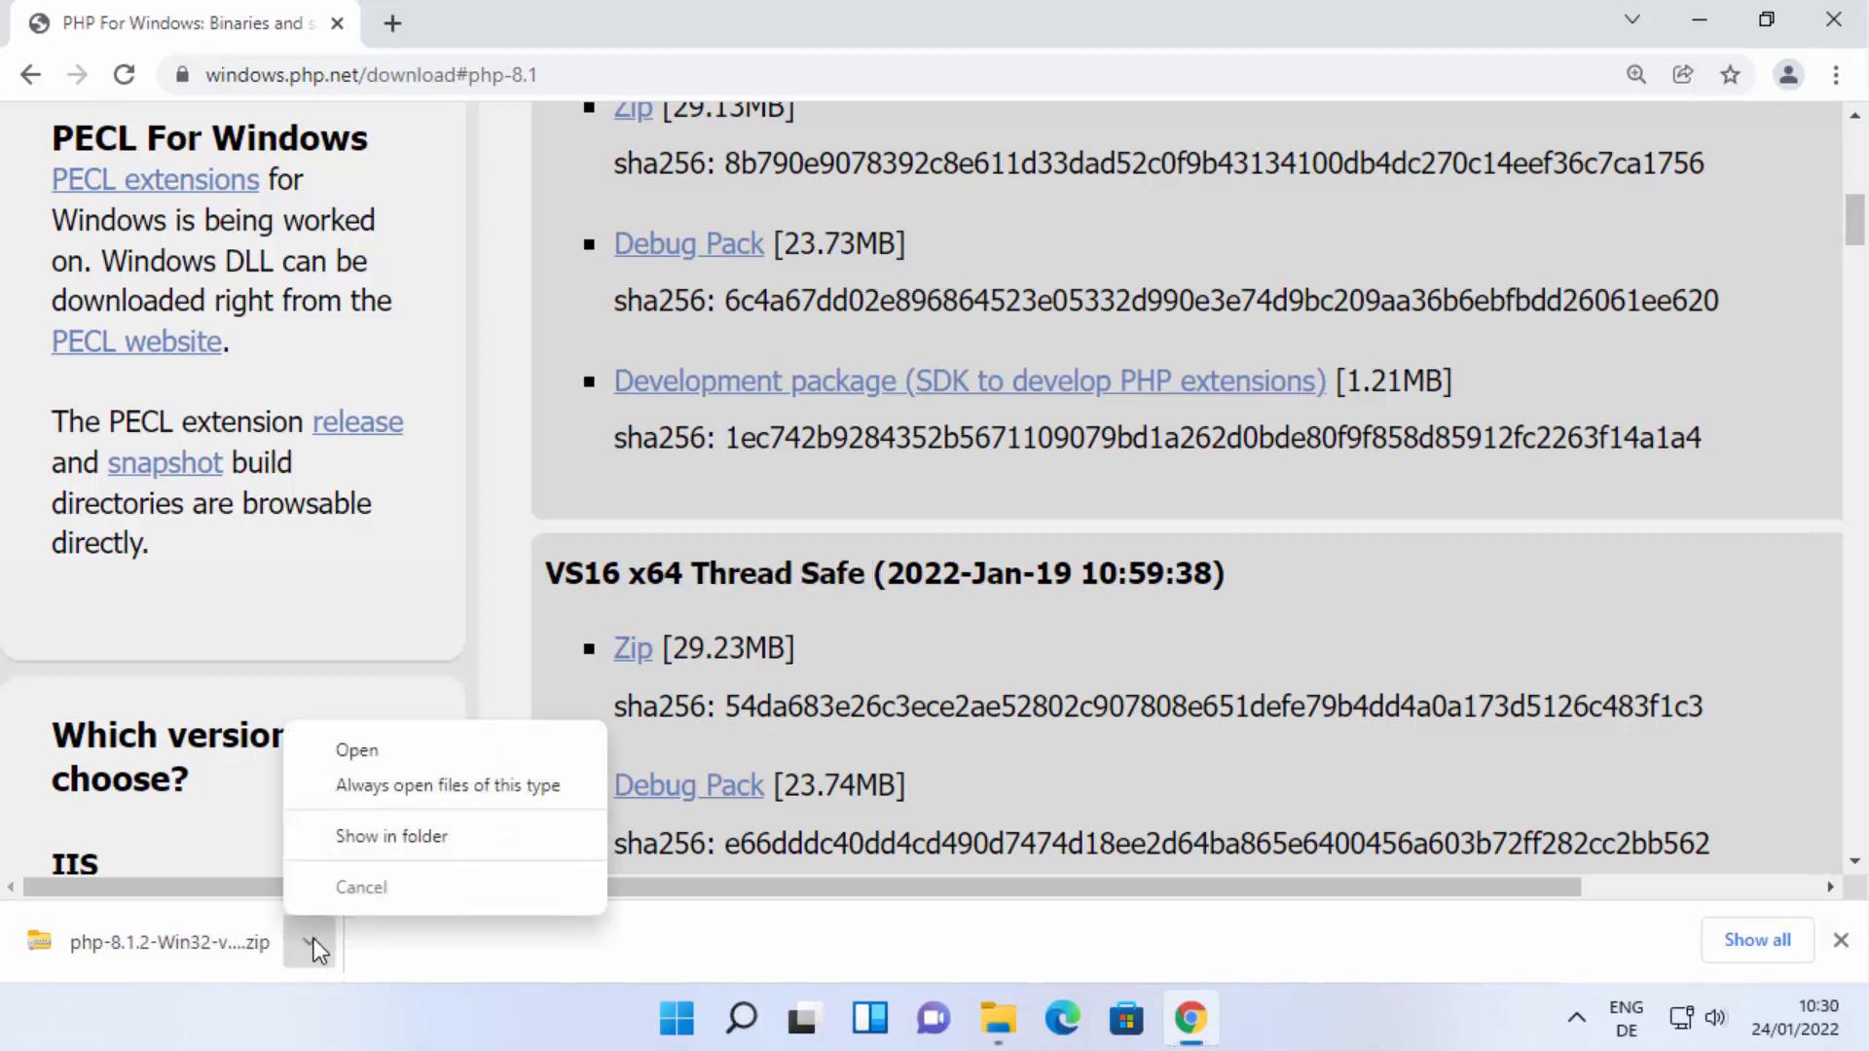
{"action": "left_click", "coordinate": [387, 839]}
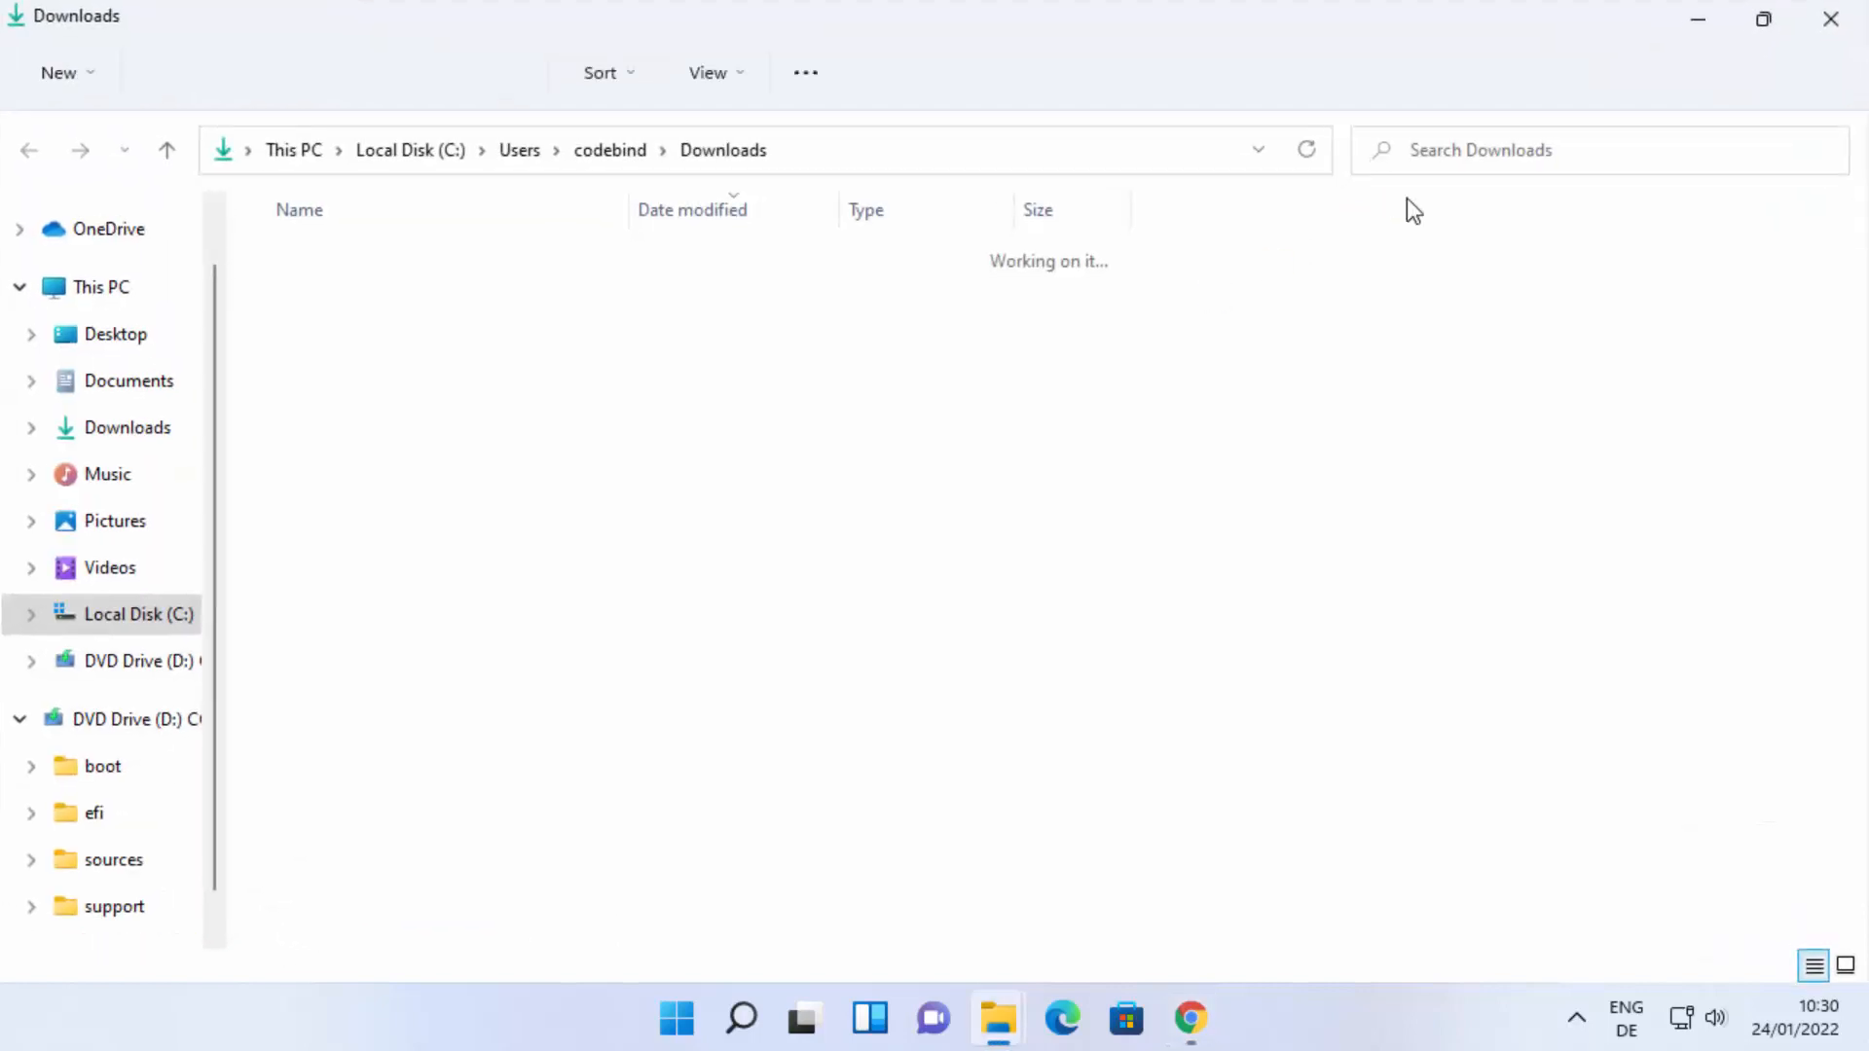
{"action": "left_click", "coordinate": [465, 446]}
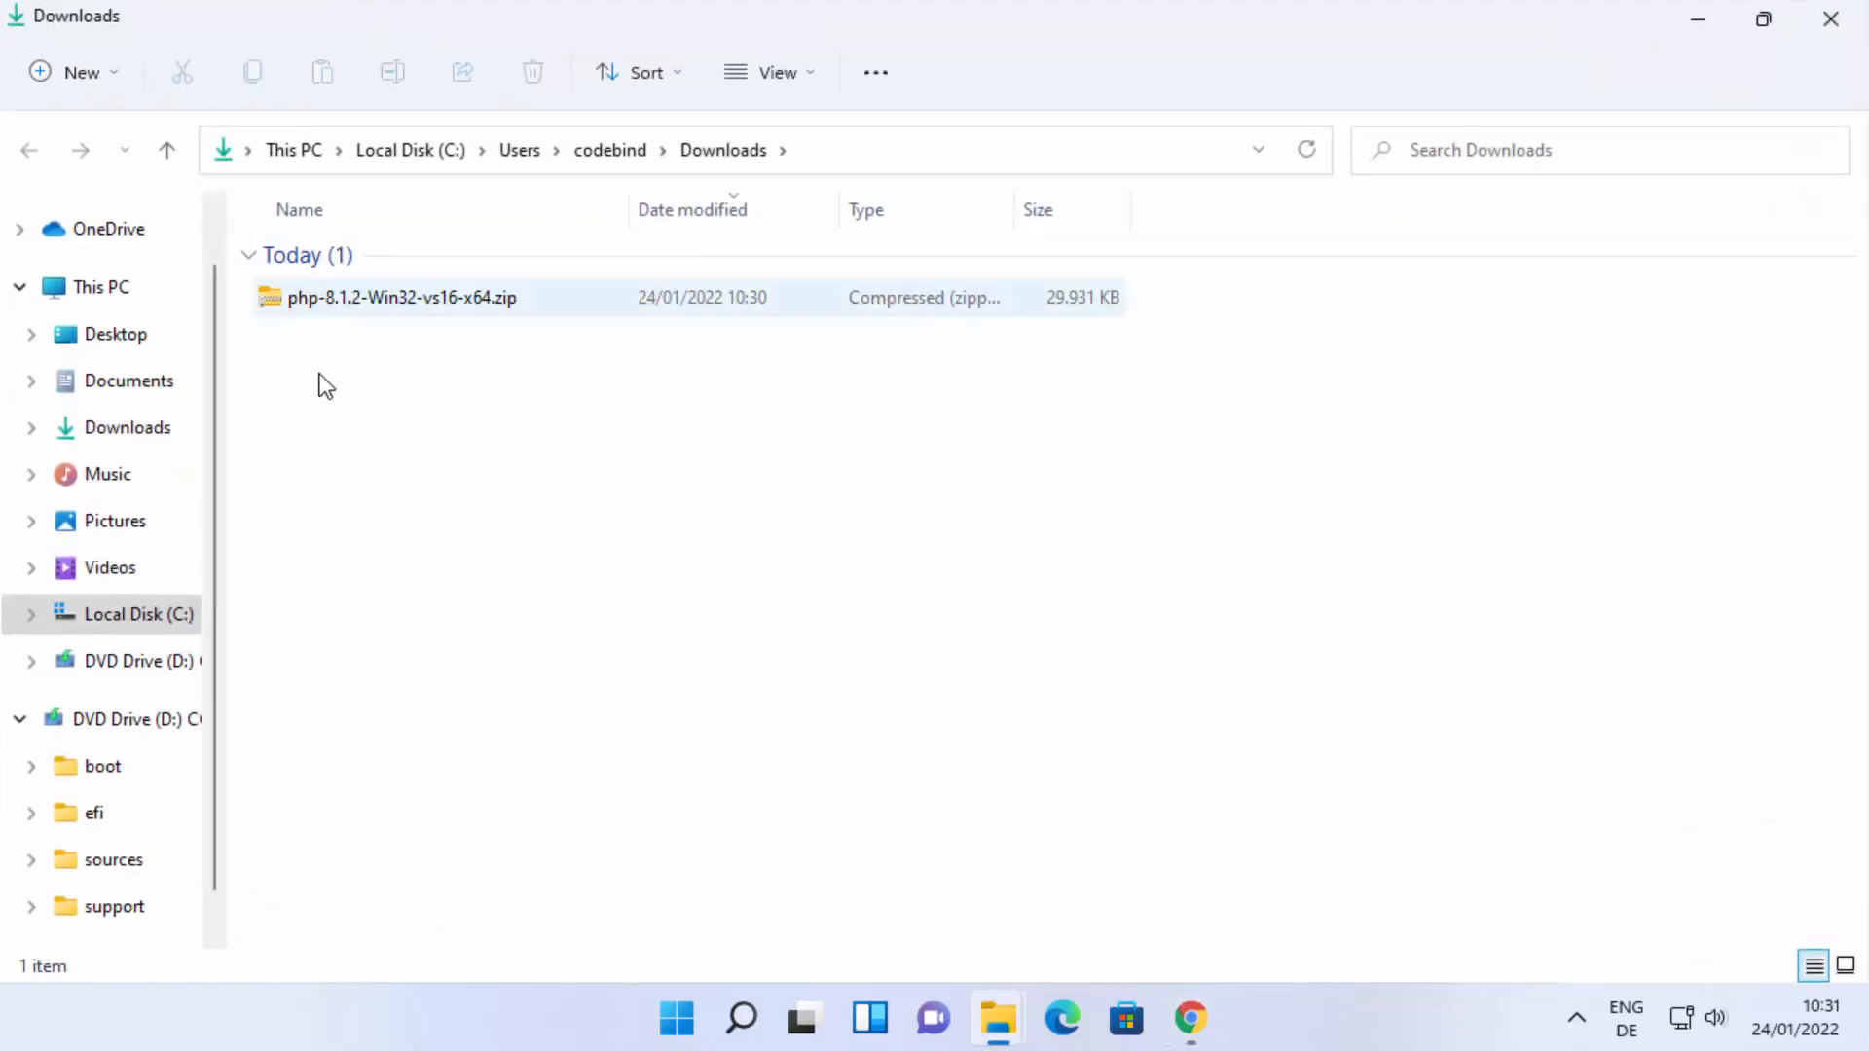
Extract php-8.1.2-Win32-vs16-x64.zip to the suggested folder inside Downloads.
{"action": "right_click", "coordinate": [429, 305]}
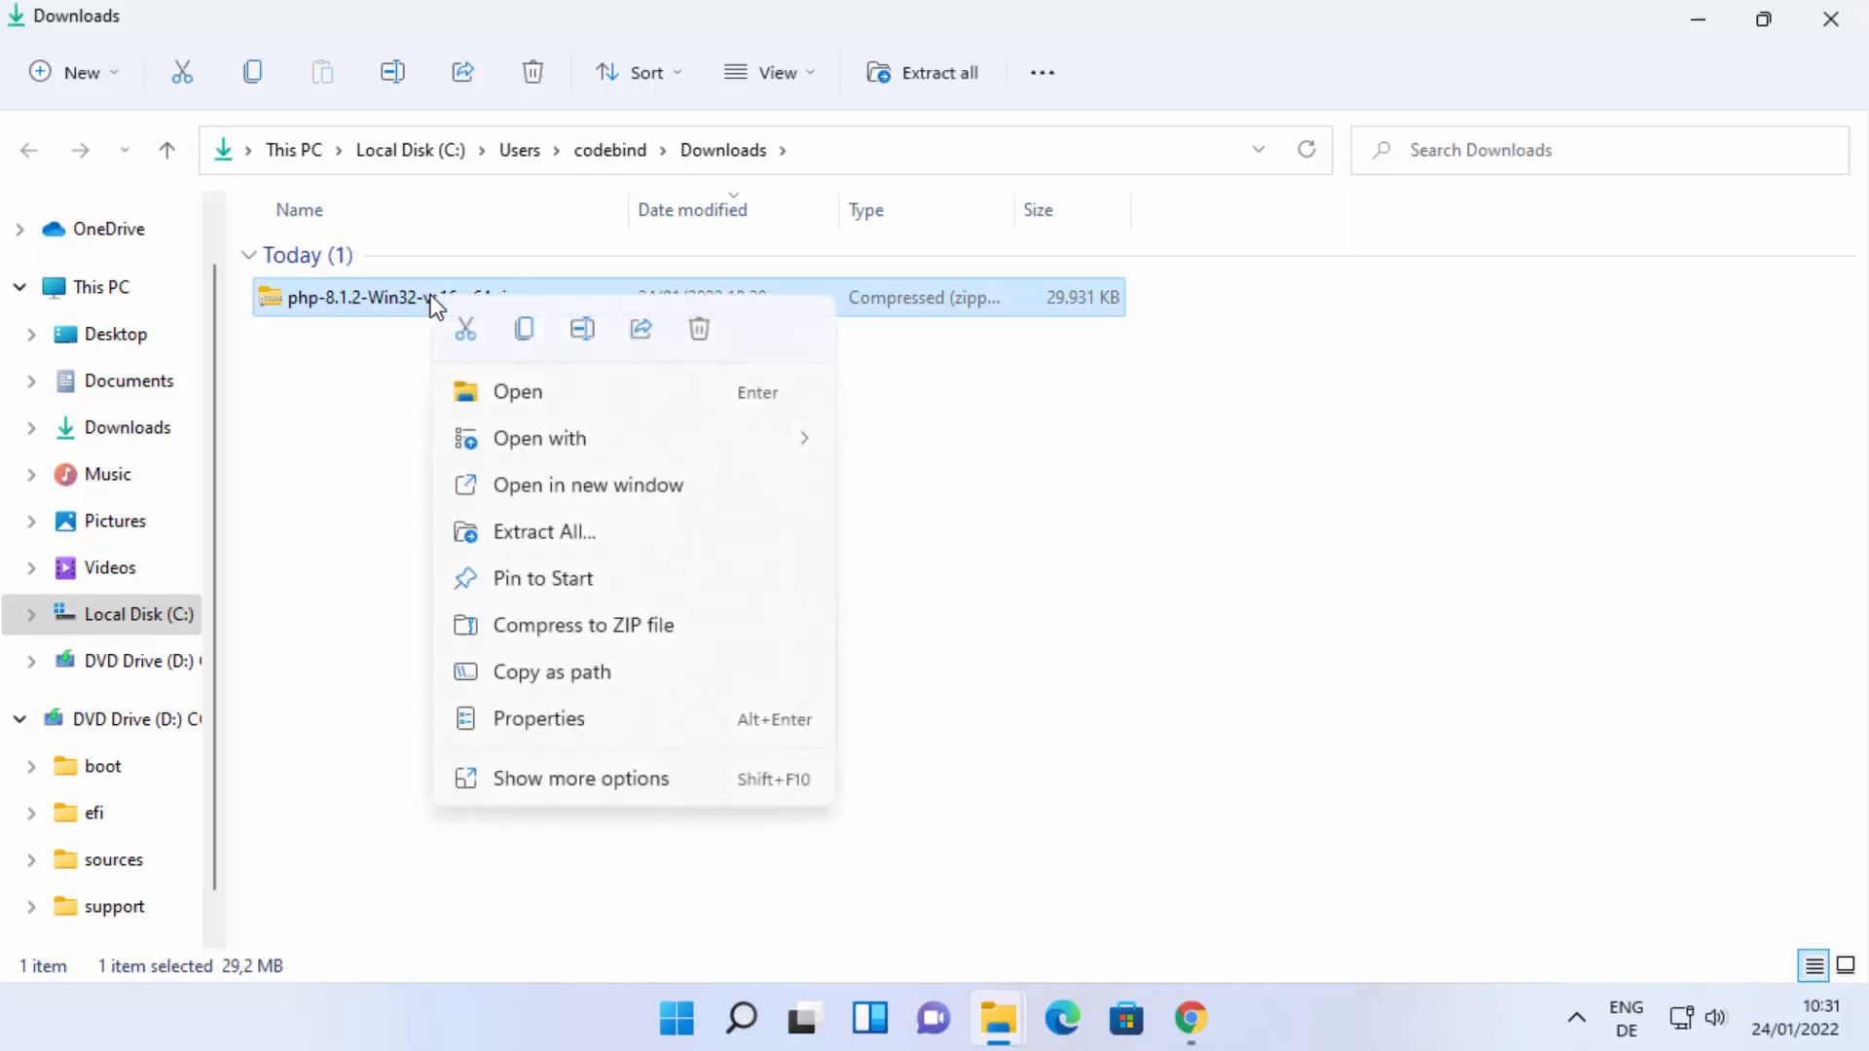
{"action": "left_click", "coordinate": [518, 529]}
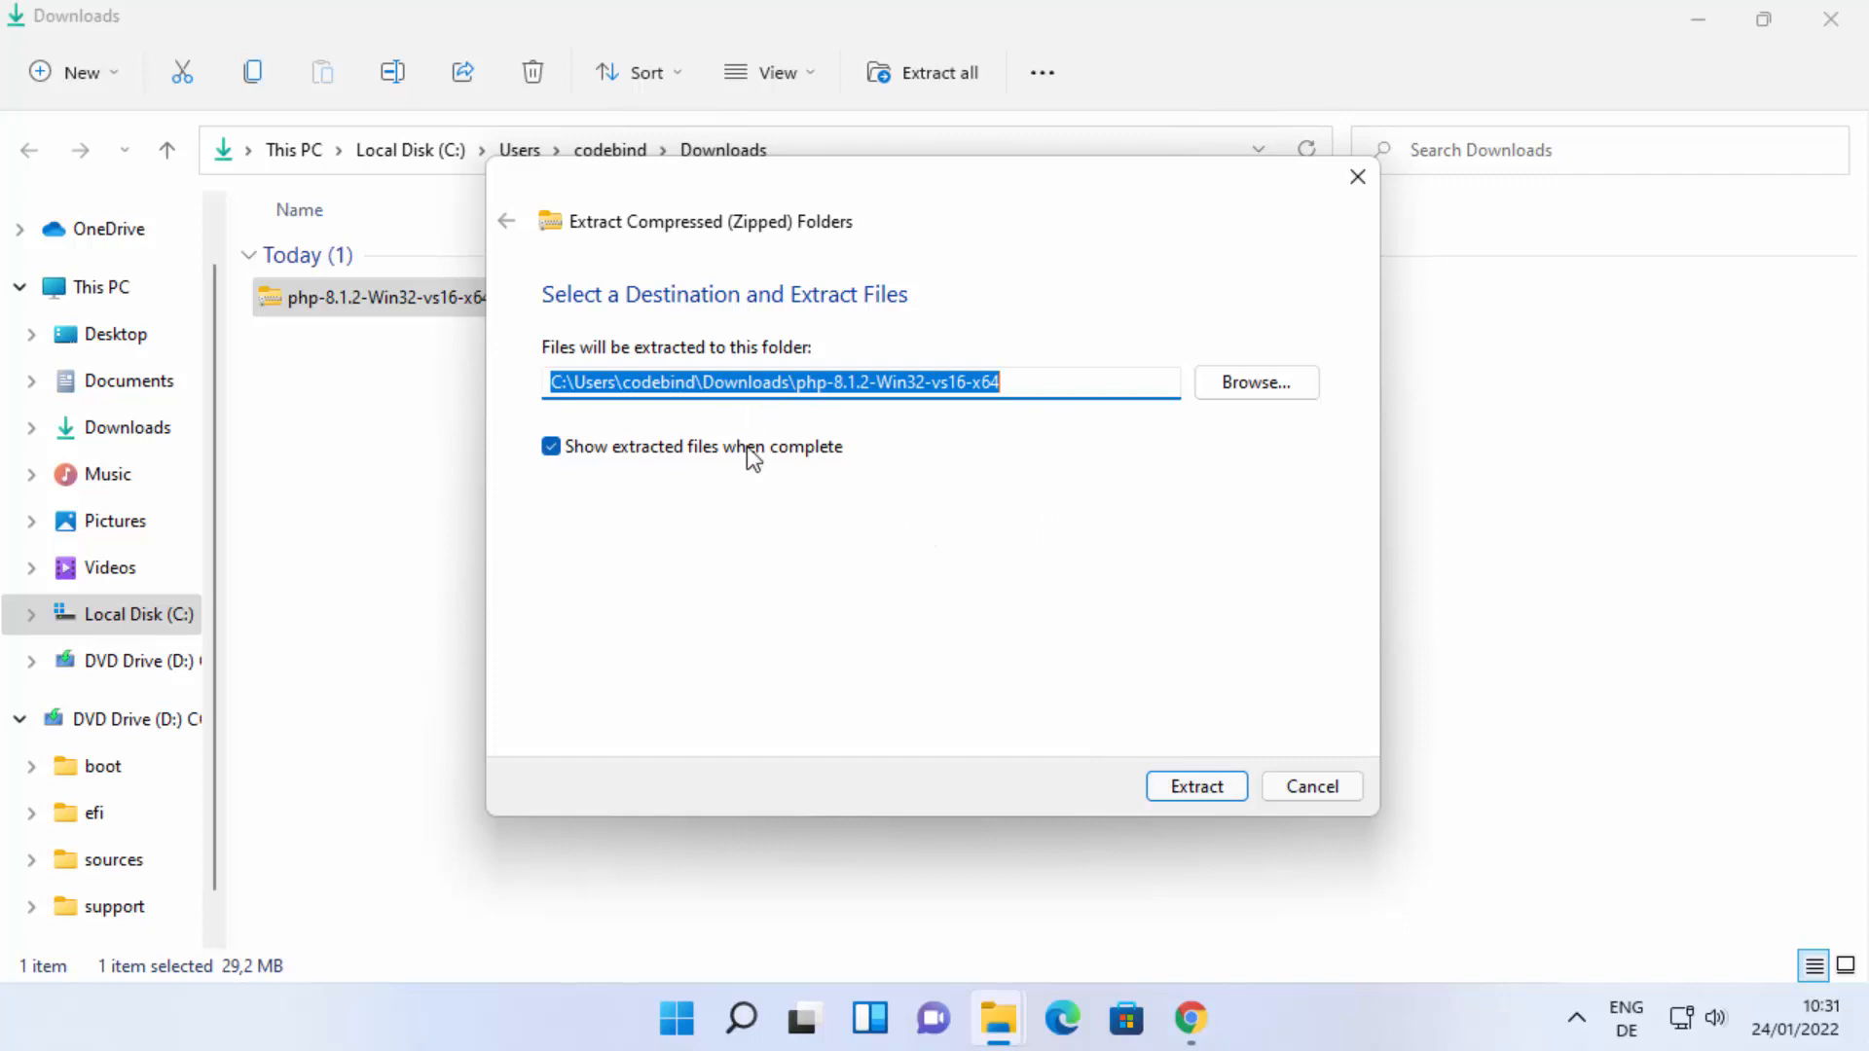
{"action": "left_click", "coordinate": [1186, 784]}
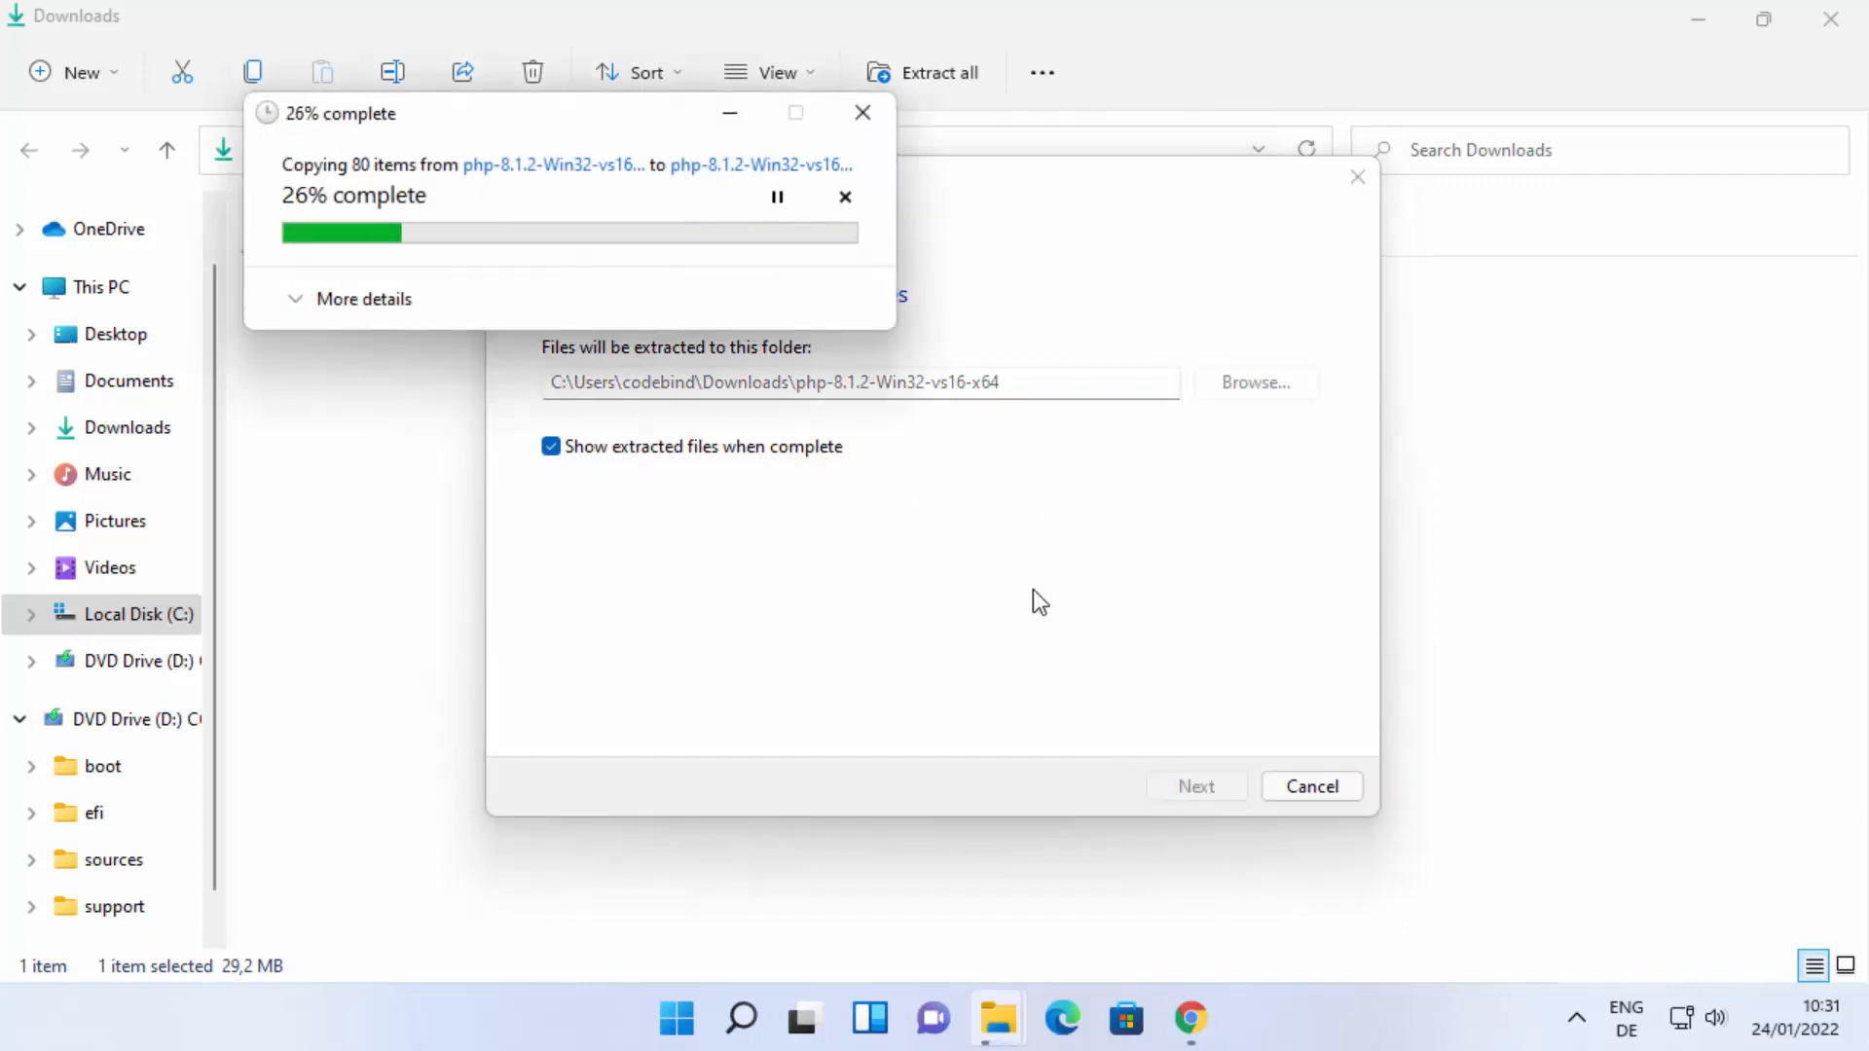
Copy the extracted php-8.1.2-Win32-vs16-x64 folder from Downloads to the root of Local Disk (C:).
{"action": "key", "text": "alt+Up"}
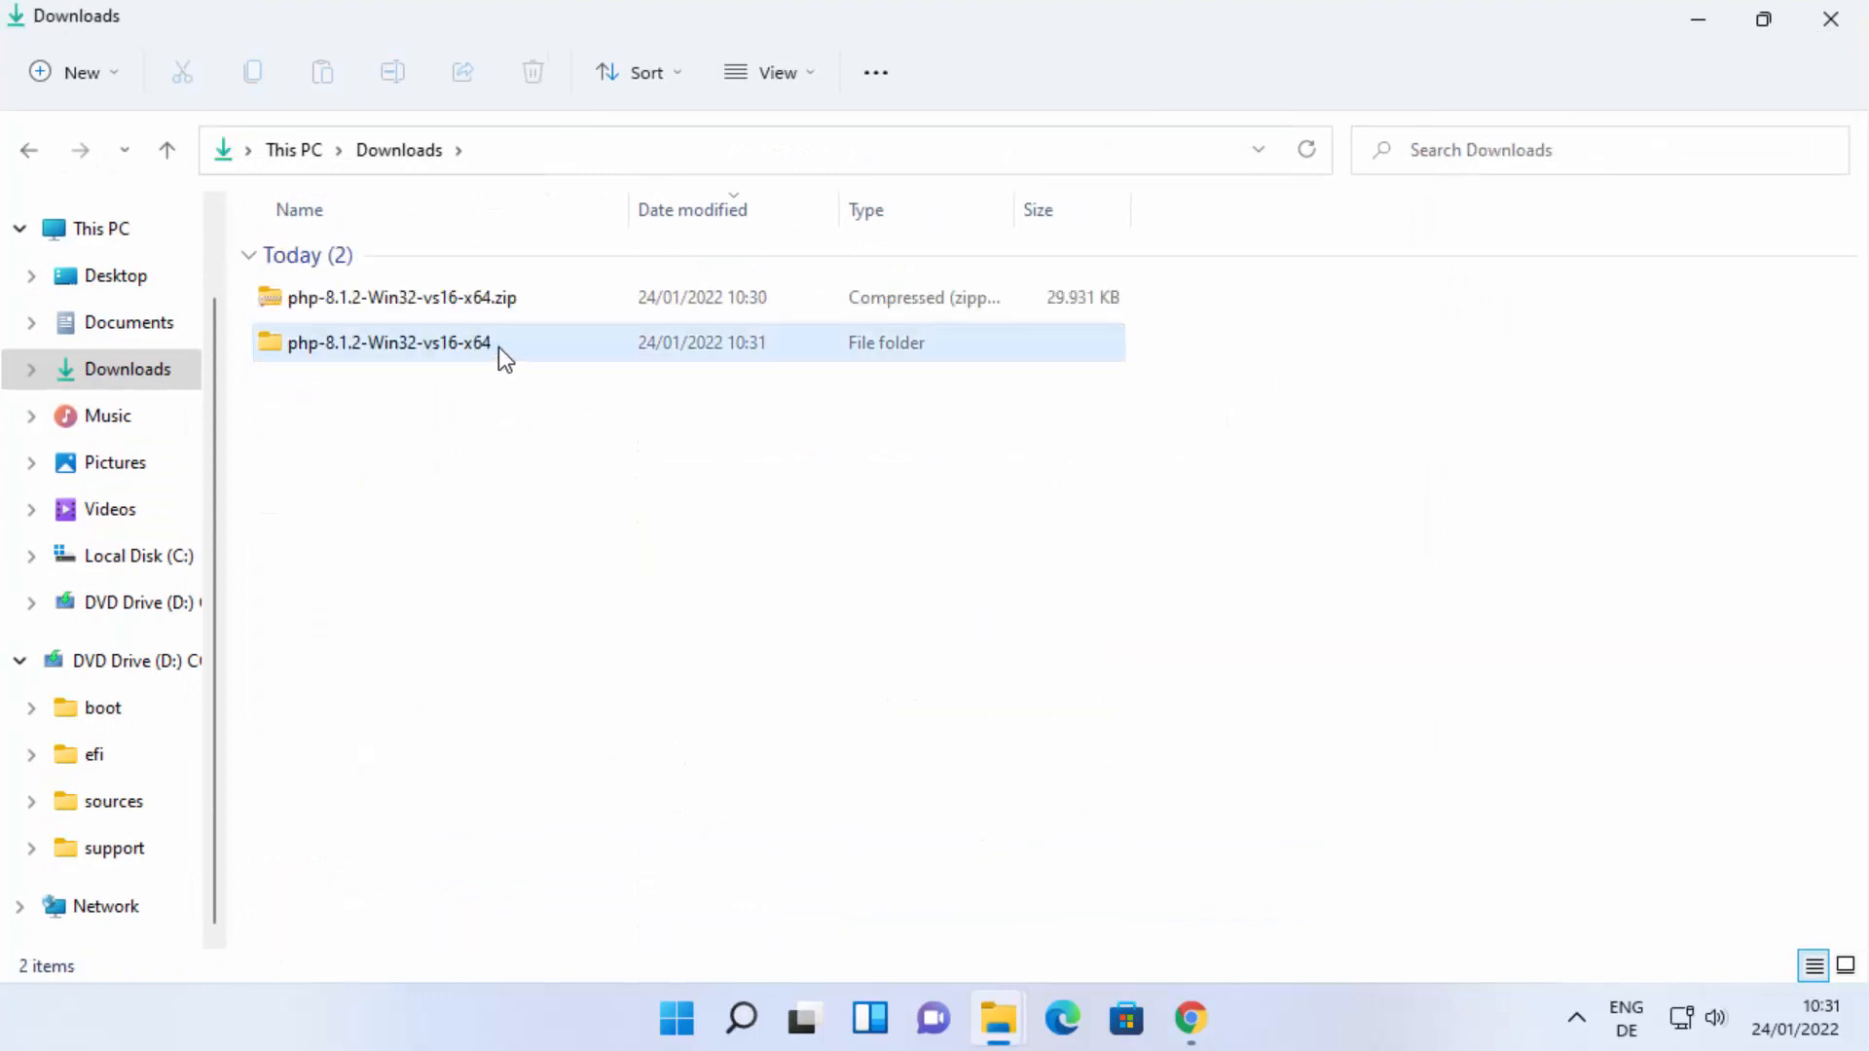
{"action": "left_click", "coordinate": [499, 347]}
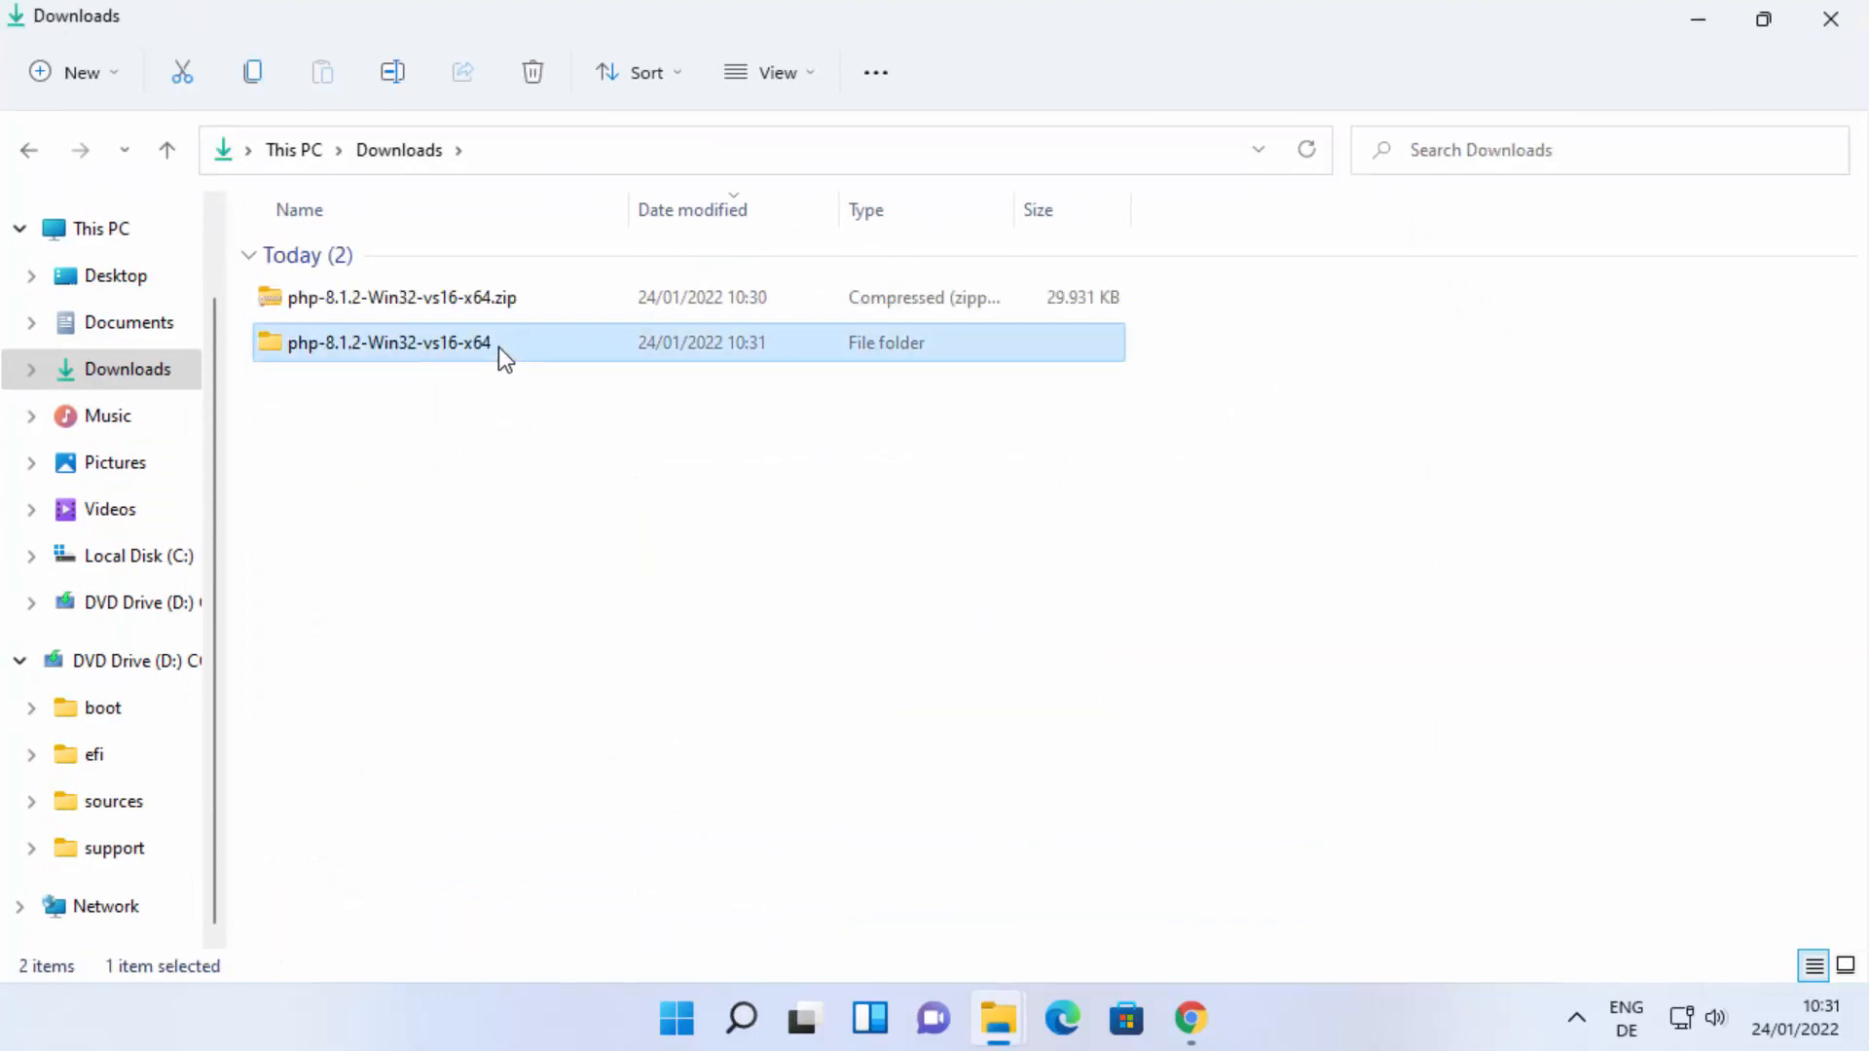
{"action": "key", "text": "ctrl+c"}
{"action": "left_click", "coordinate": [155, 563]}
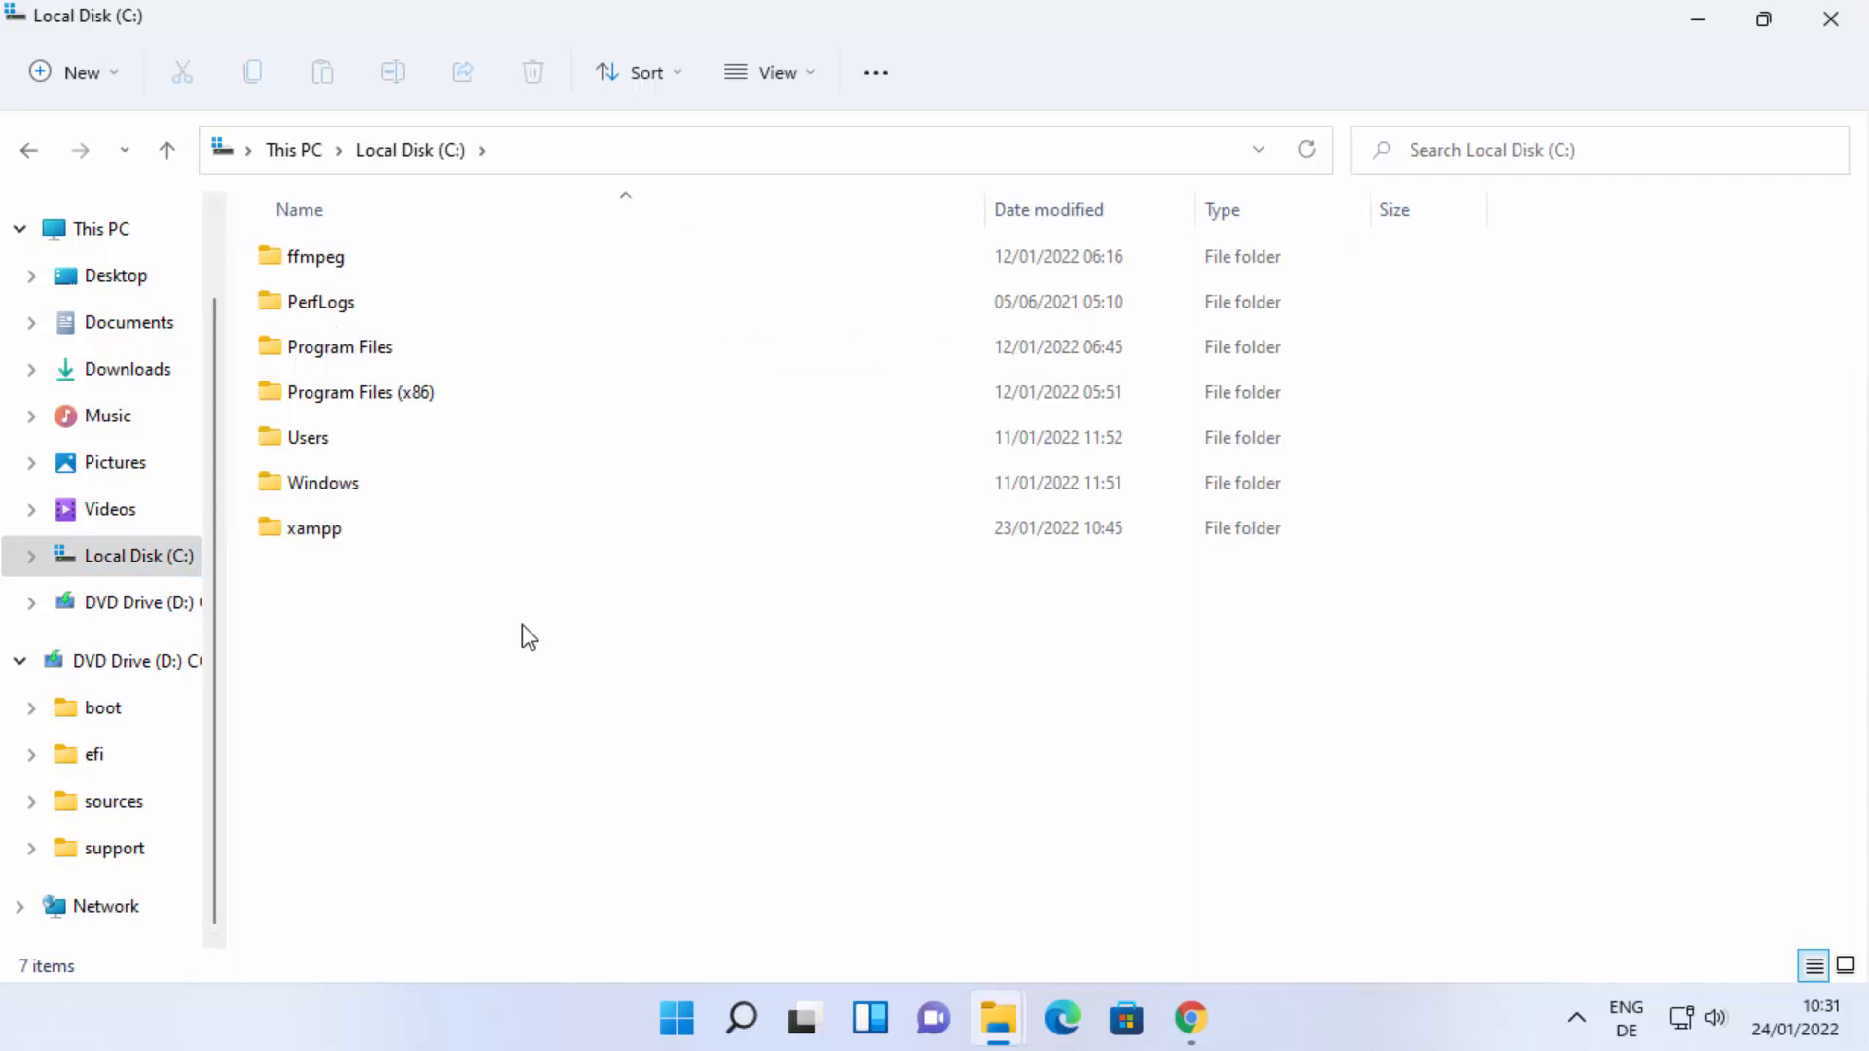
{"action": "key", "text": "ctrl+v"}
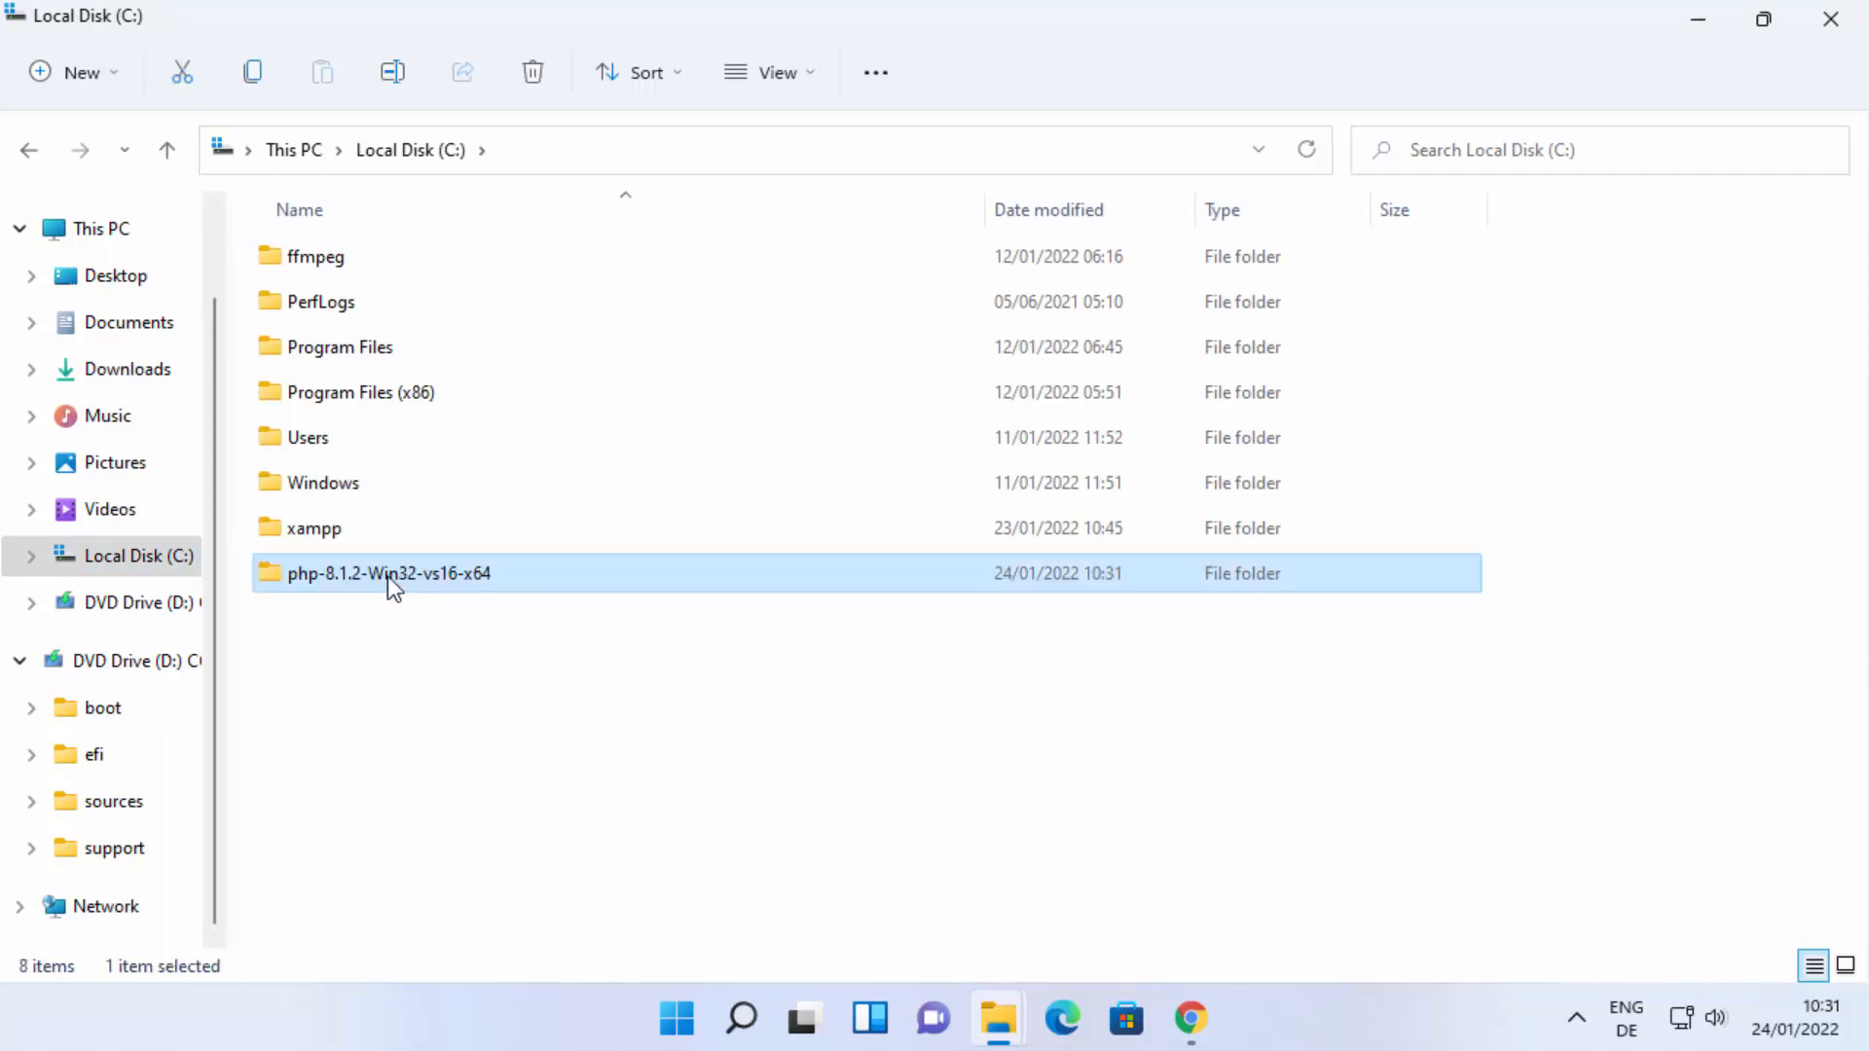
Open the php-8.1.2-Win32-vs16-x64 folder on Local Disk (C:) and look through its files.
{"action": "left_click", "coordinate": [355, 597]}
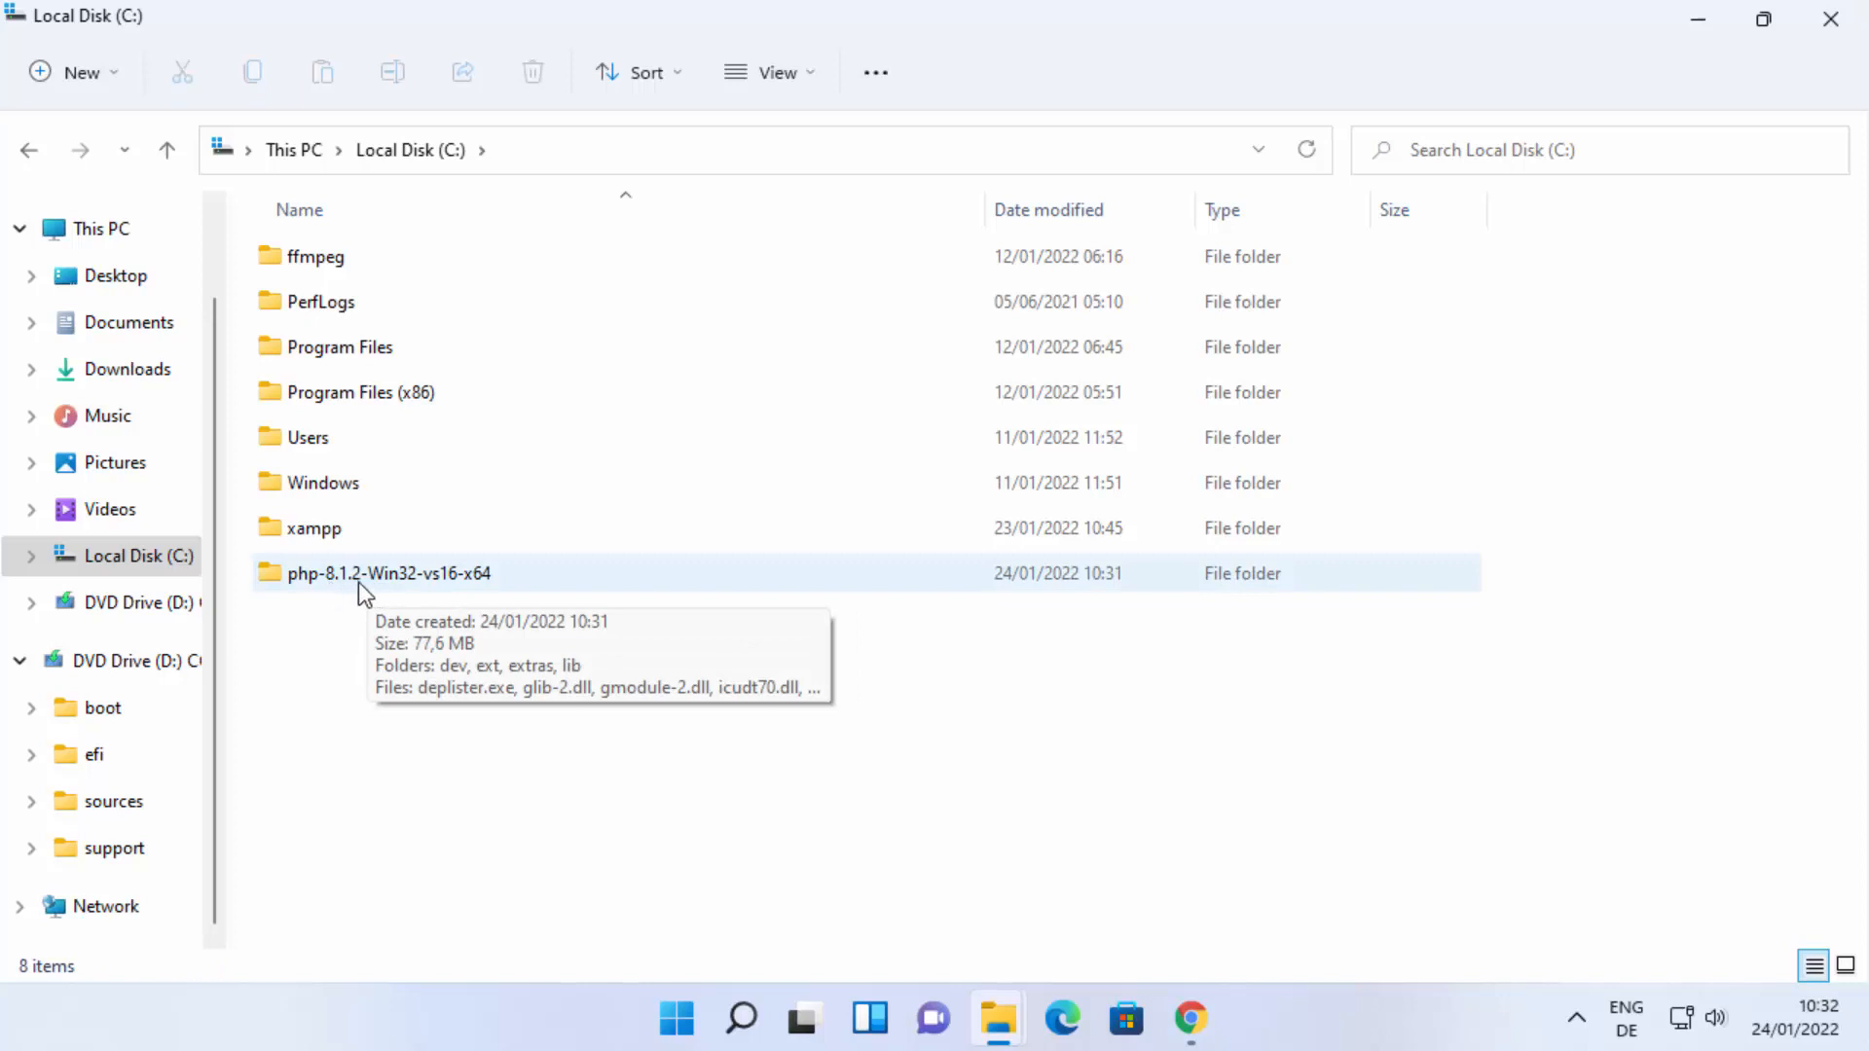
{"action": "left_click", "coordinate": [364, 589]}
{"action": "double_click", "coordinate": [358, 580]}
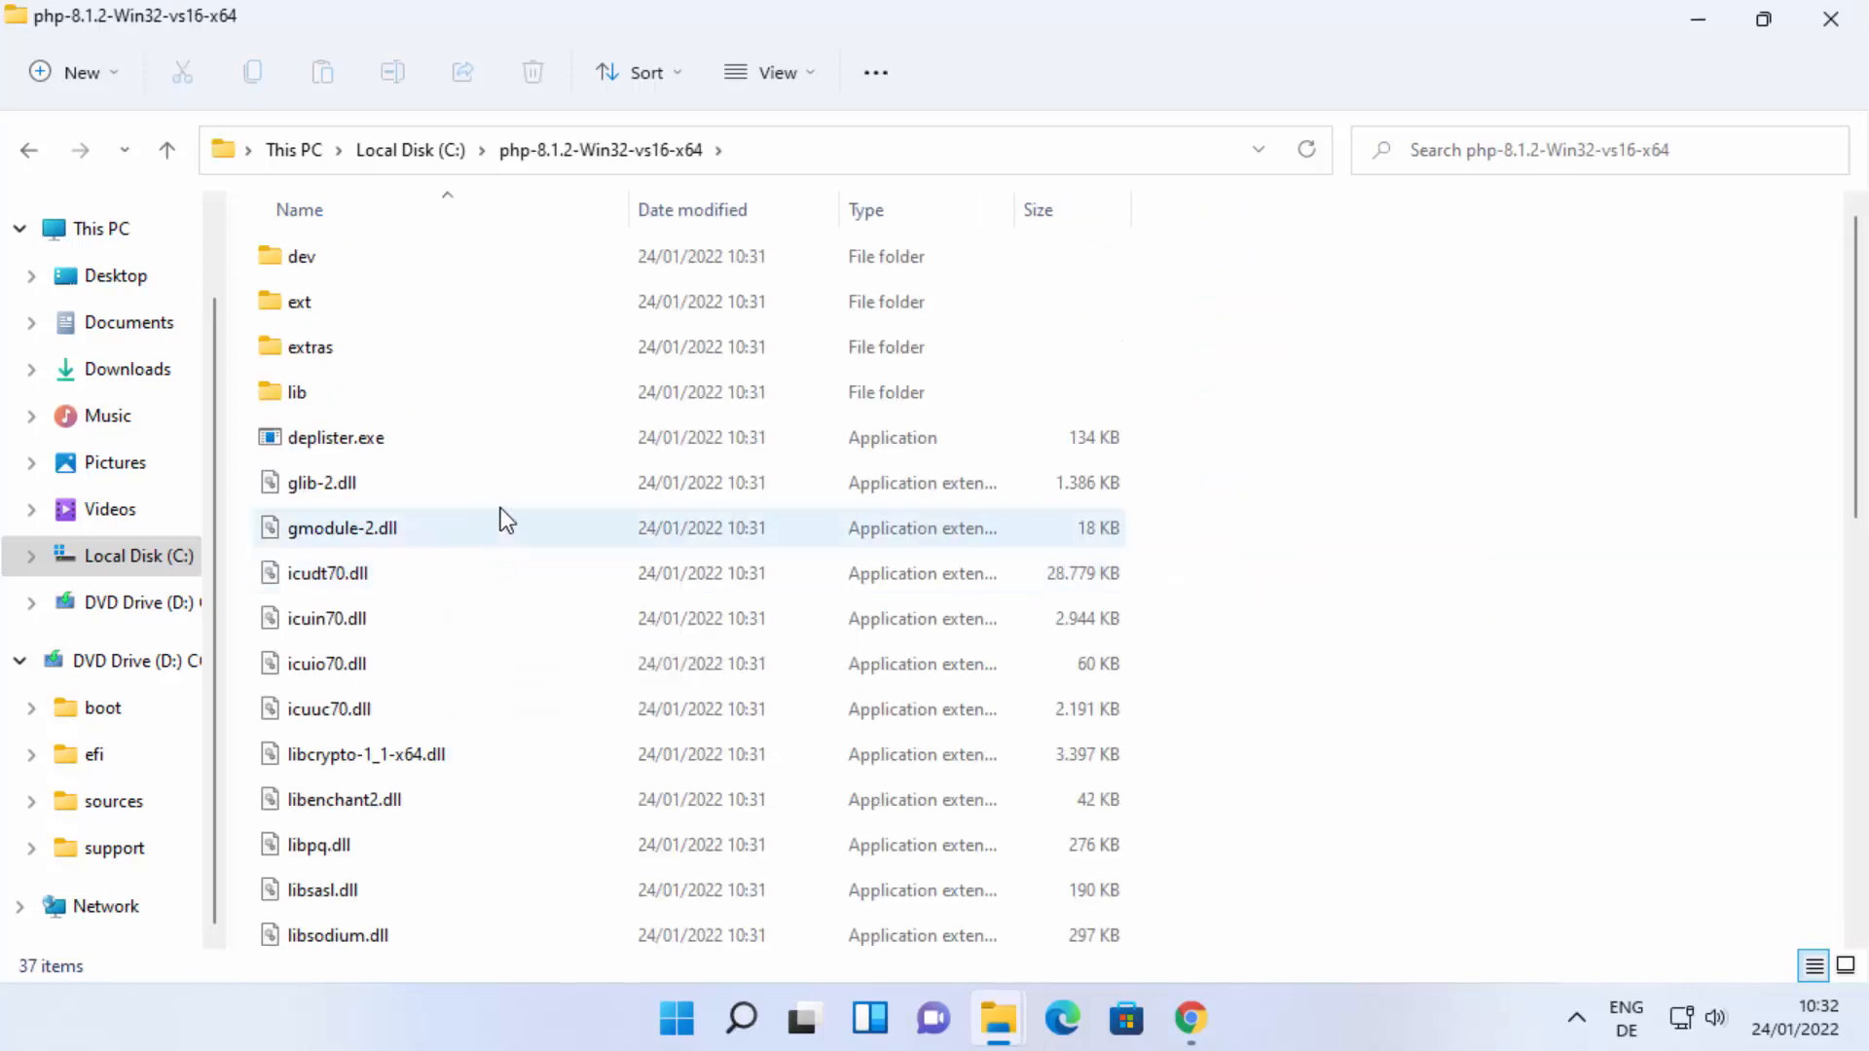
{"action": "scroll", "coordinate": [475, 527], "scroll_direction": "down", "scroll_amount": 5}
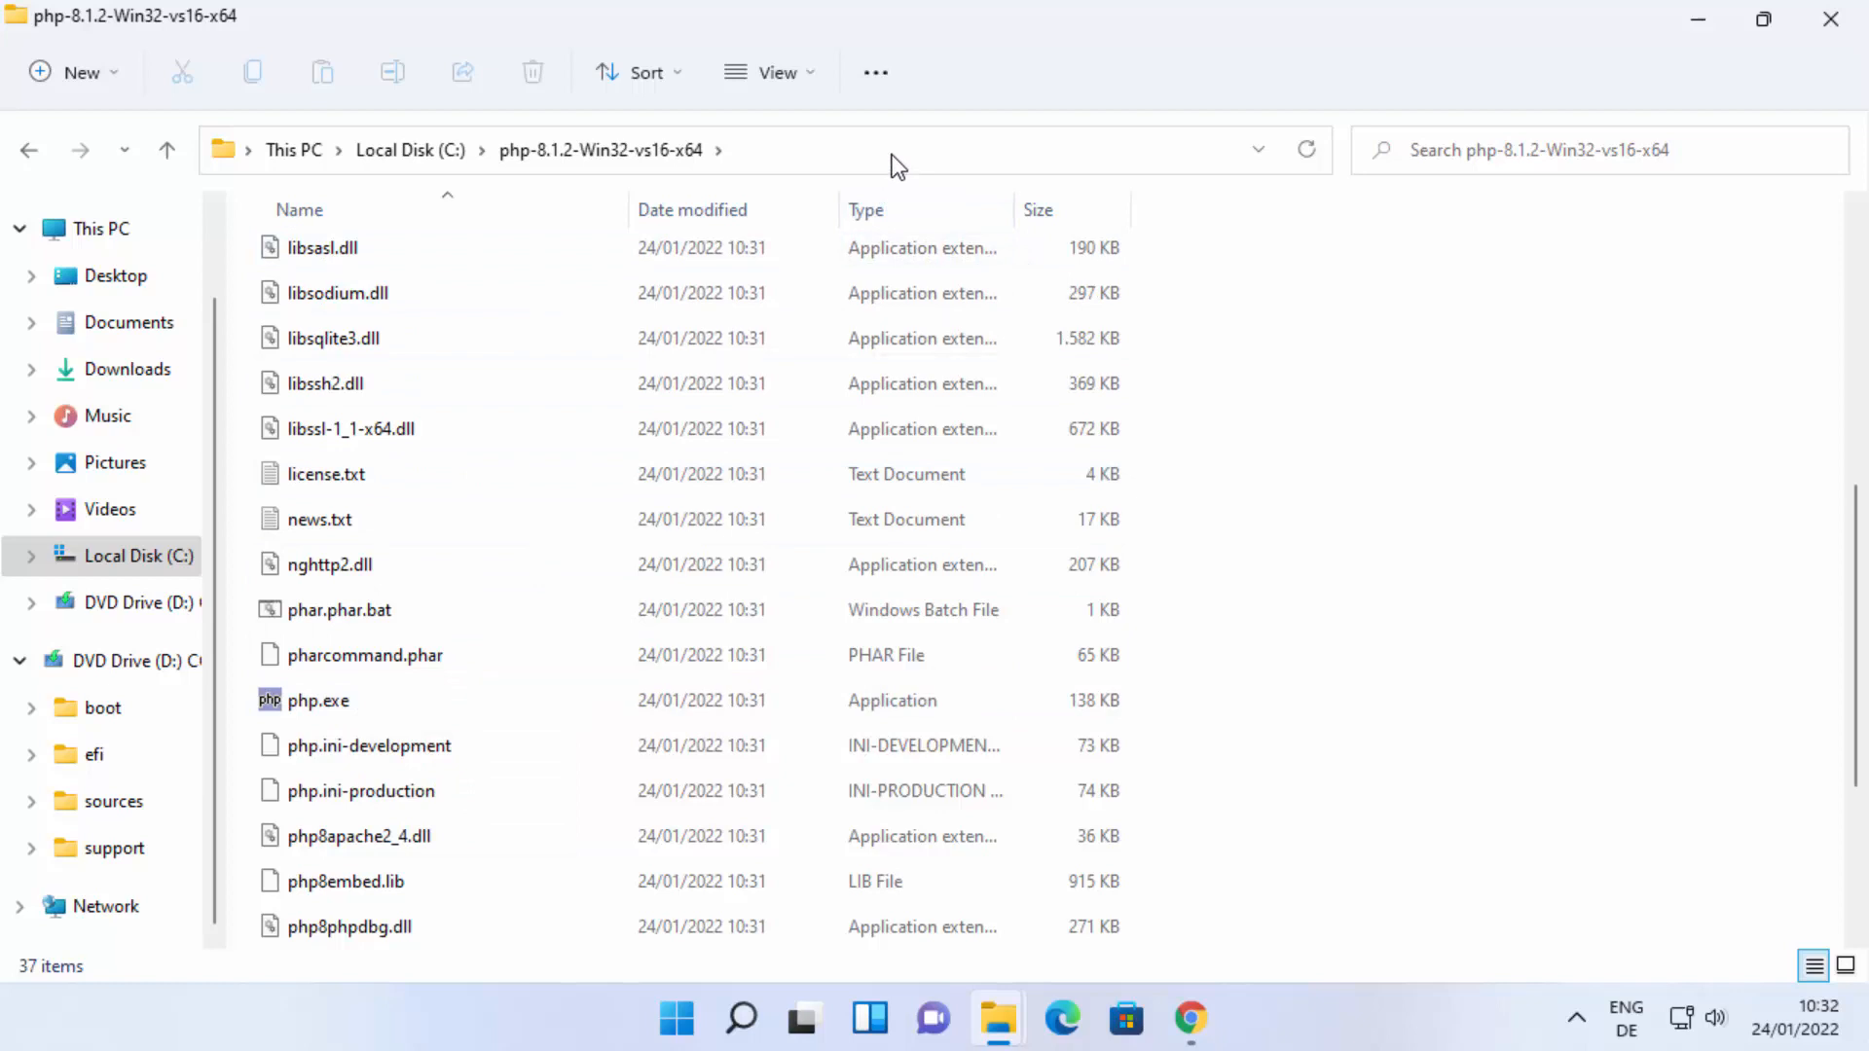
Select the open folder's full path, C:\php-8.1.2-Win32-vs16-x64, for copying.
{"action": "left_click", "coordinate": [557, 146]}
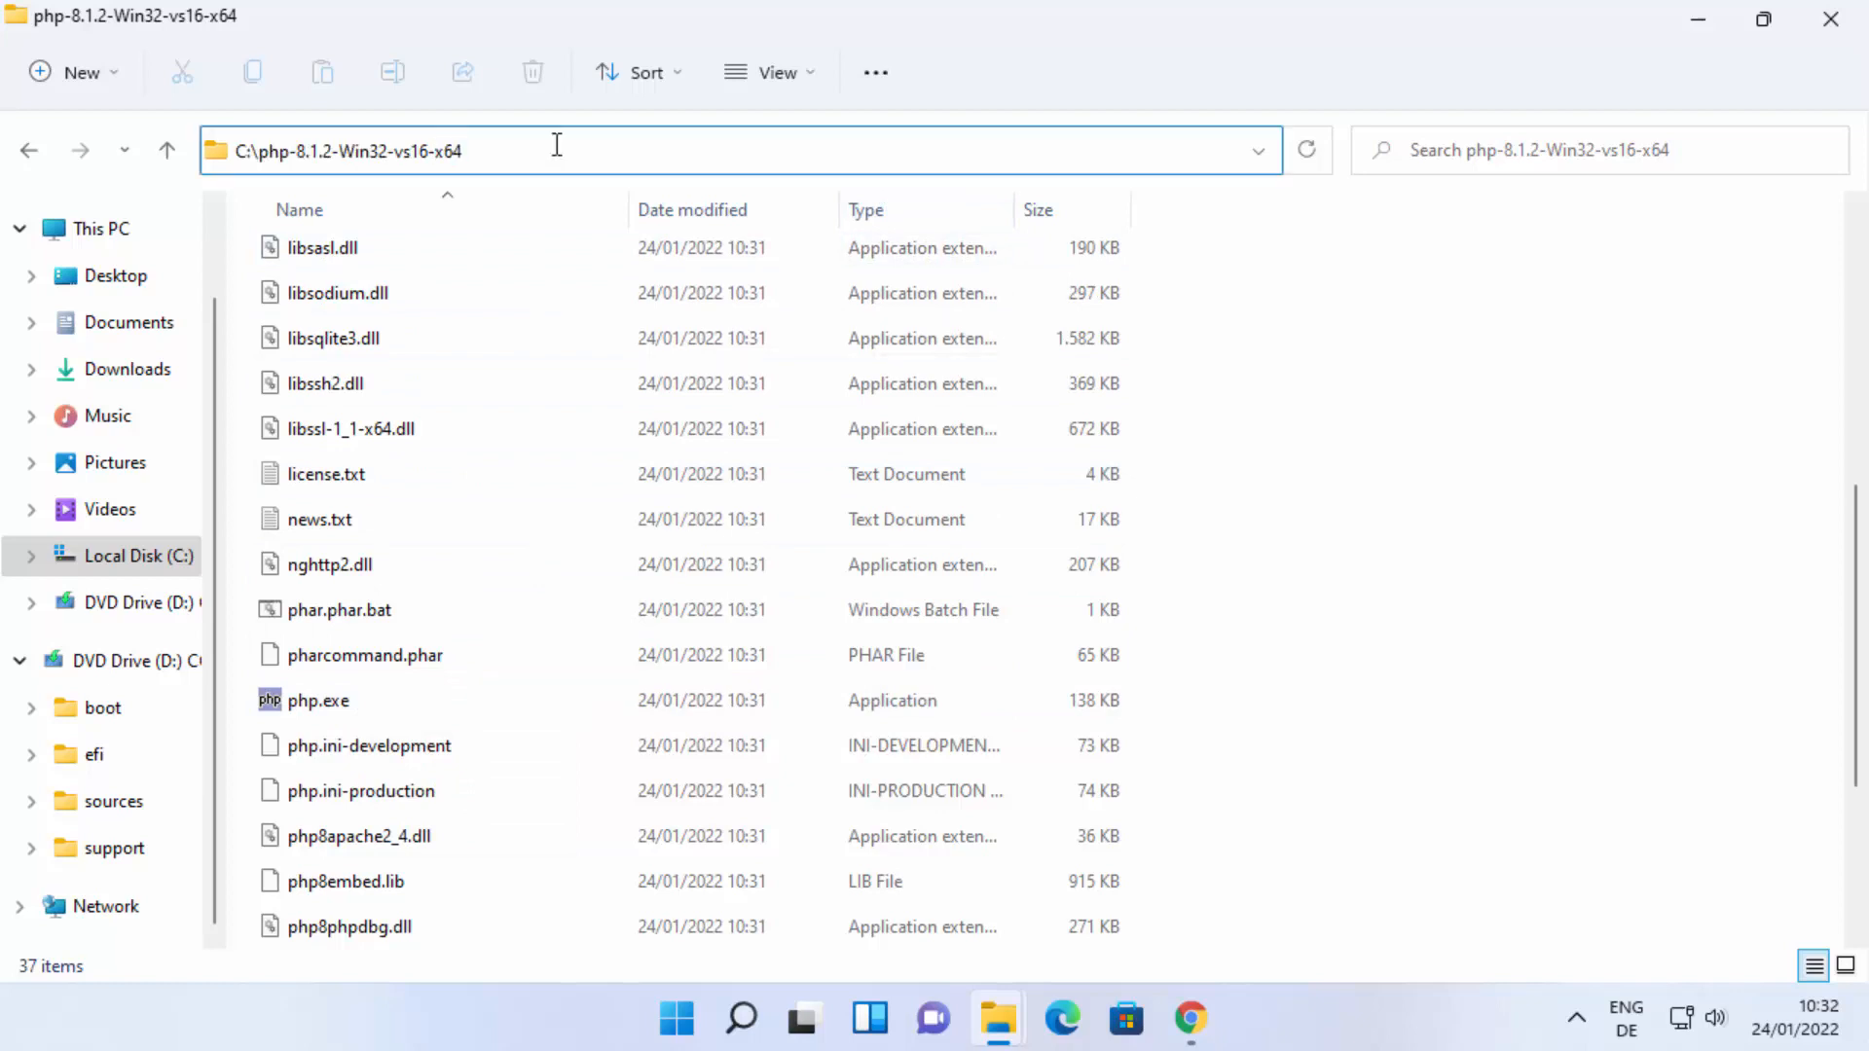
{"action": "key", "text": "ctrl+a"}
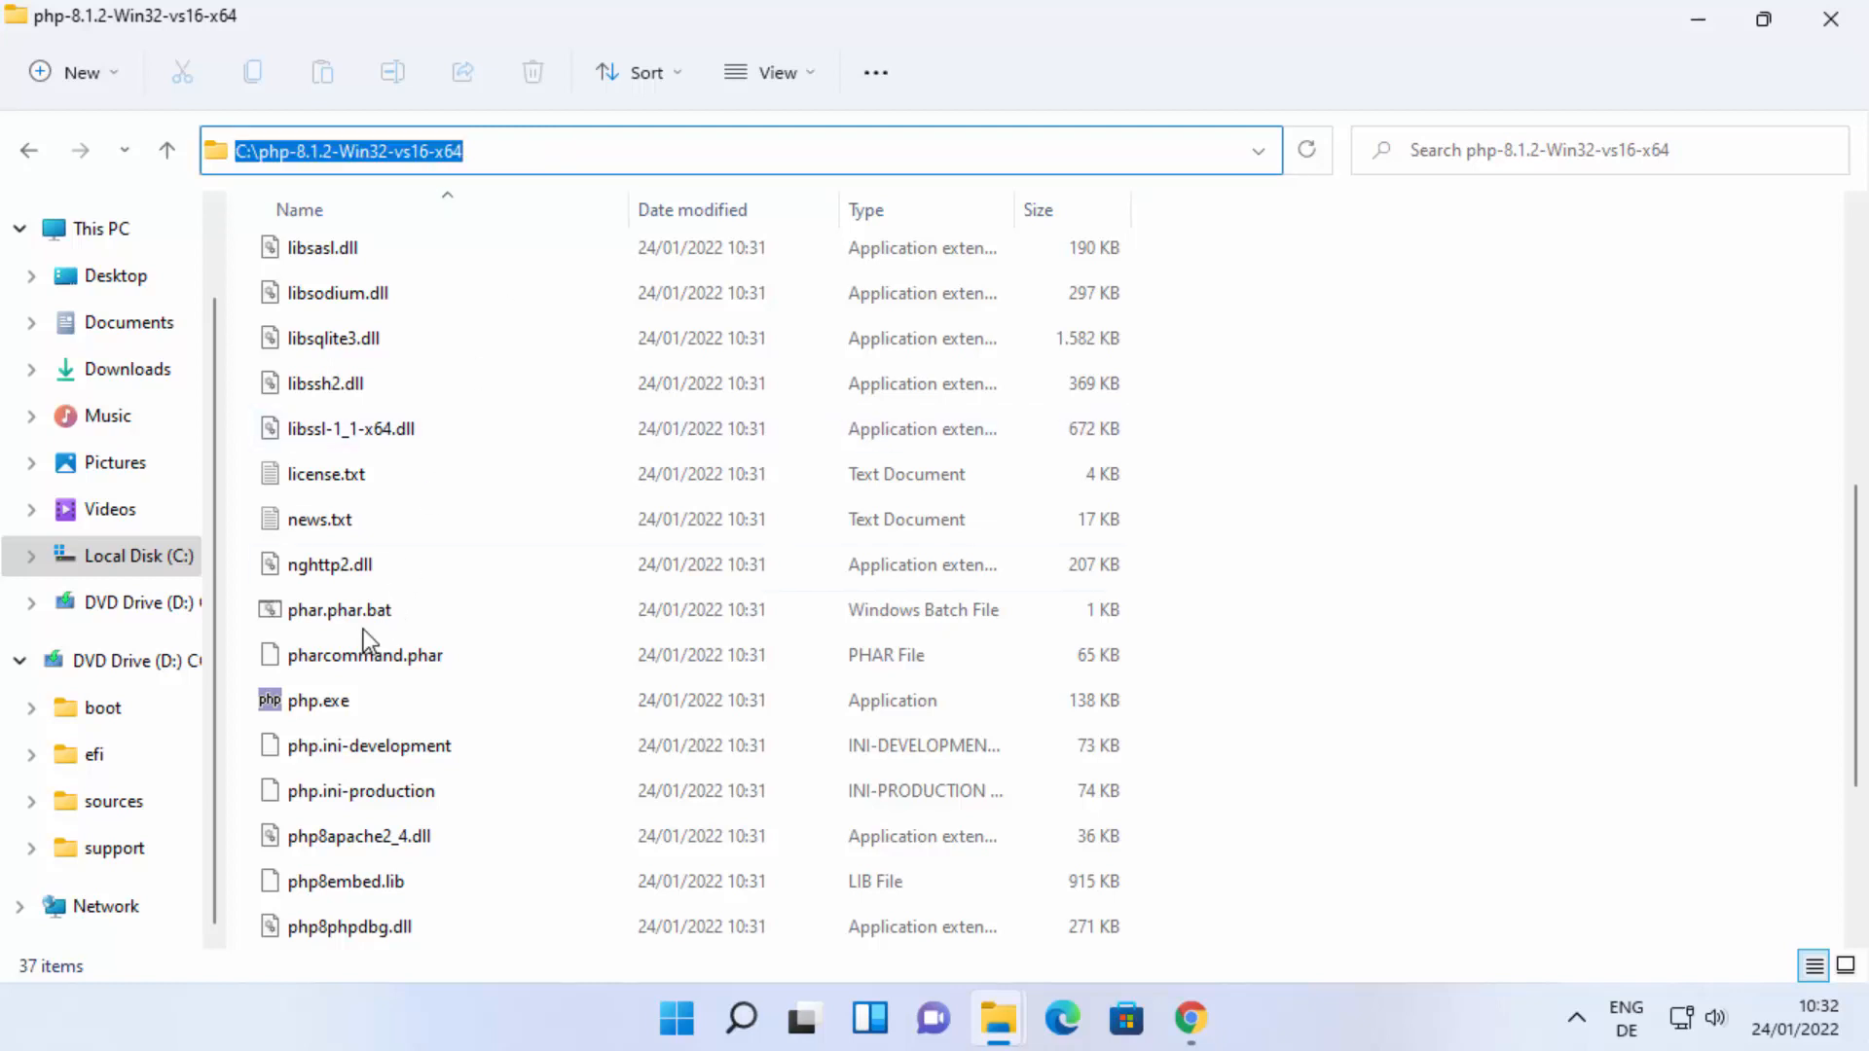
{"action": "left_click", "coordinate": [538, 154]}
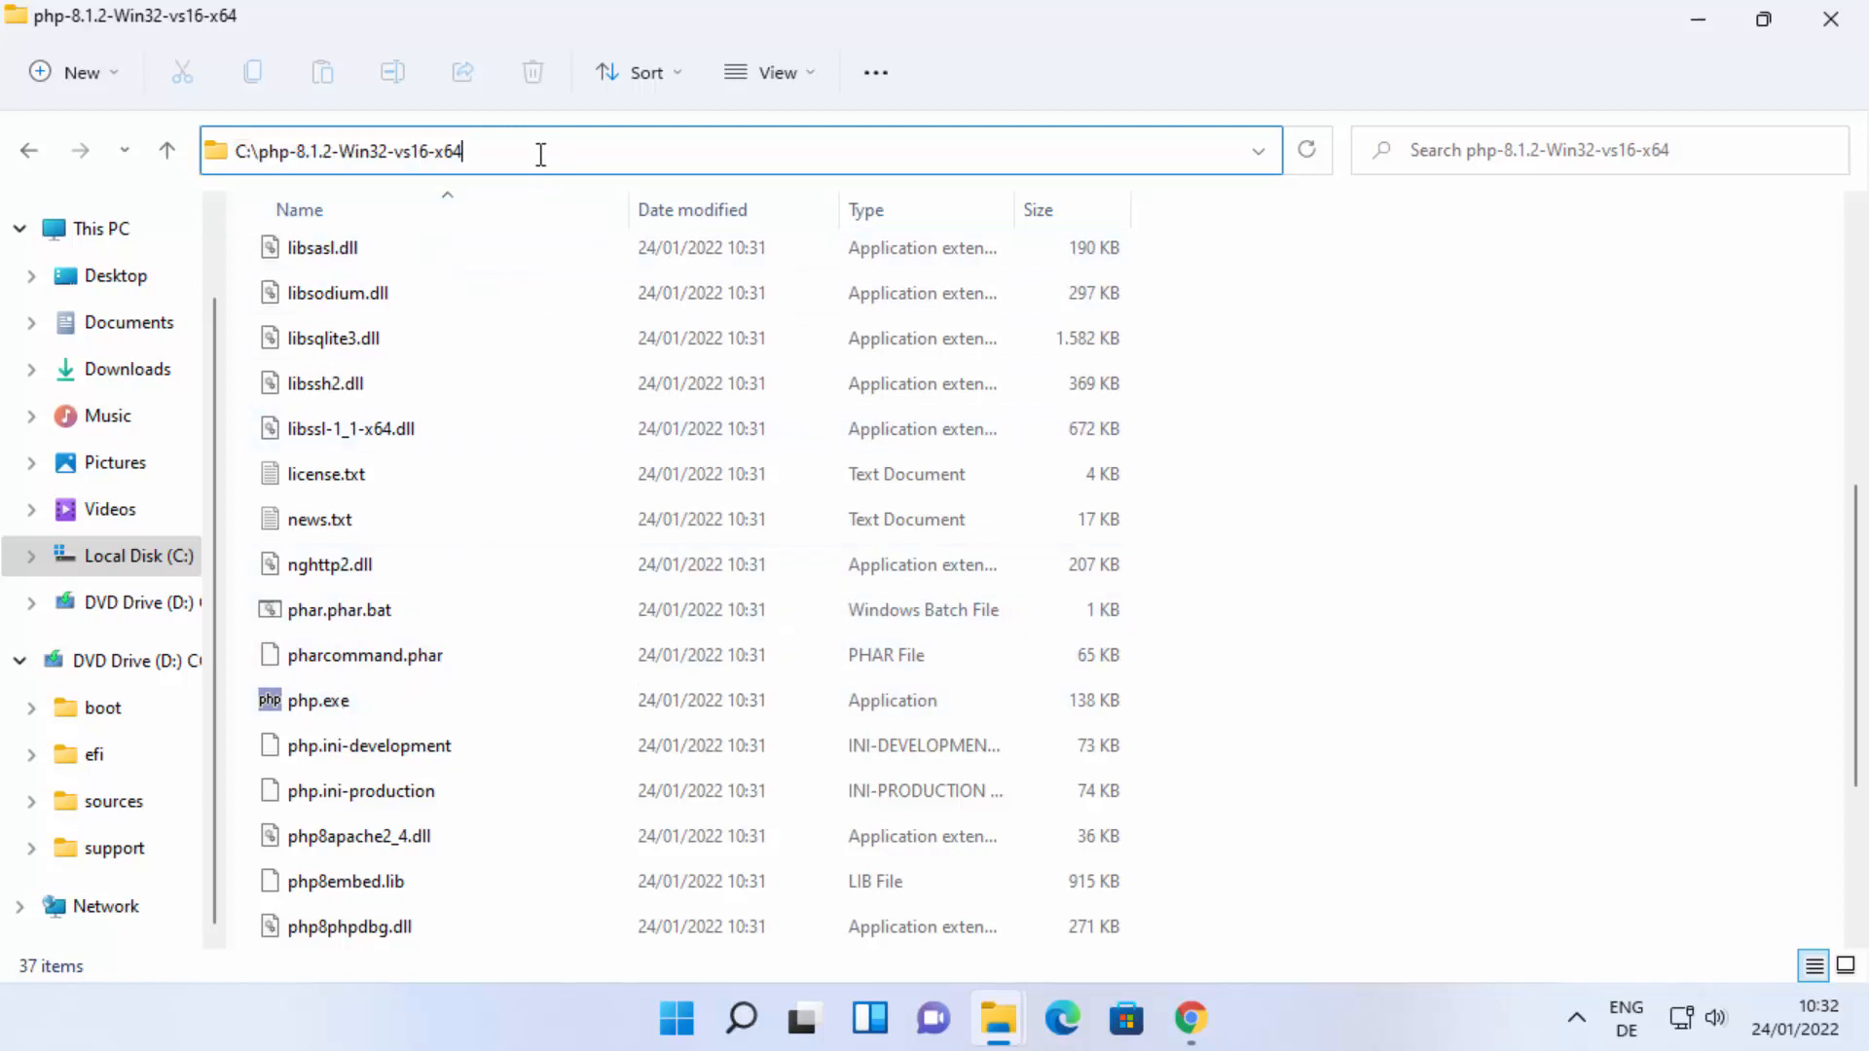
{"action": "key", "text": "ctrl+a"}
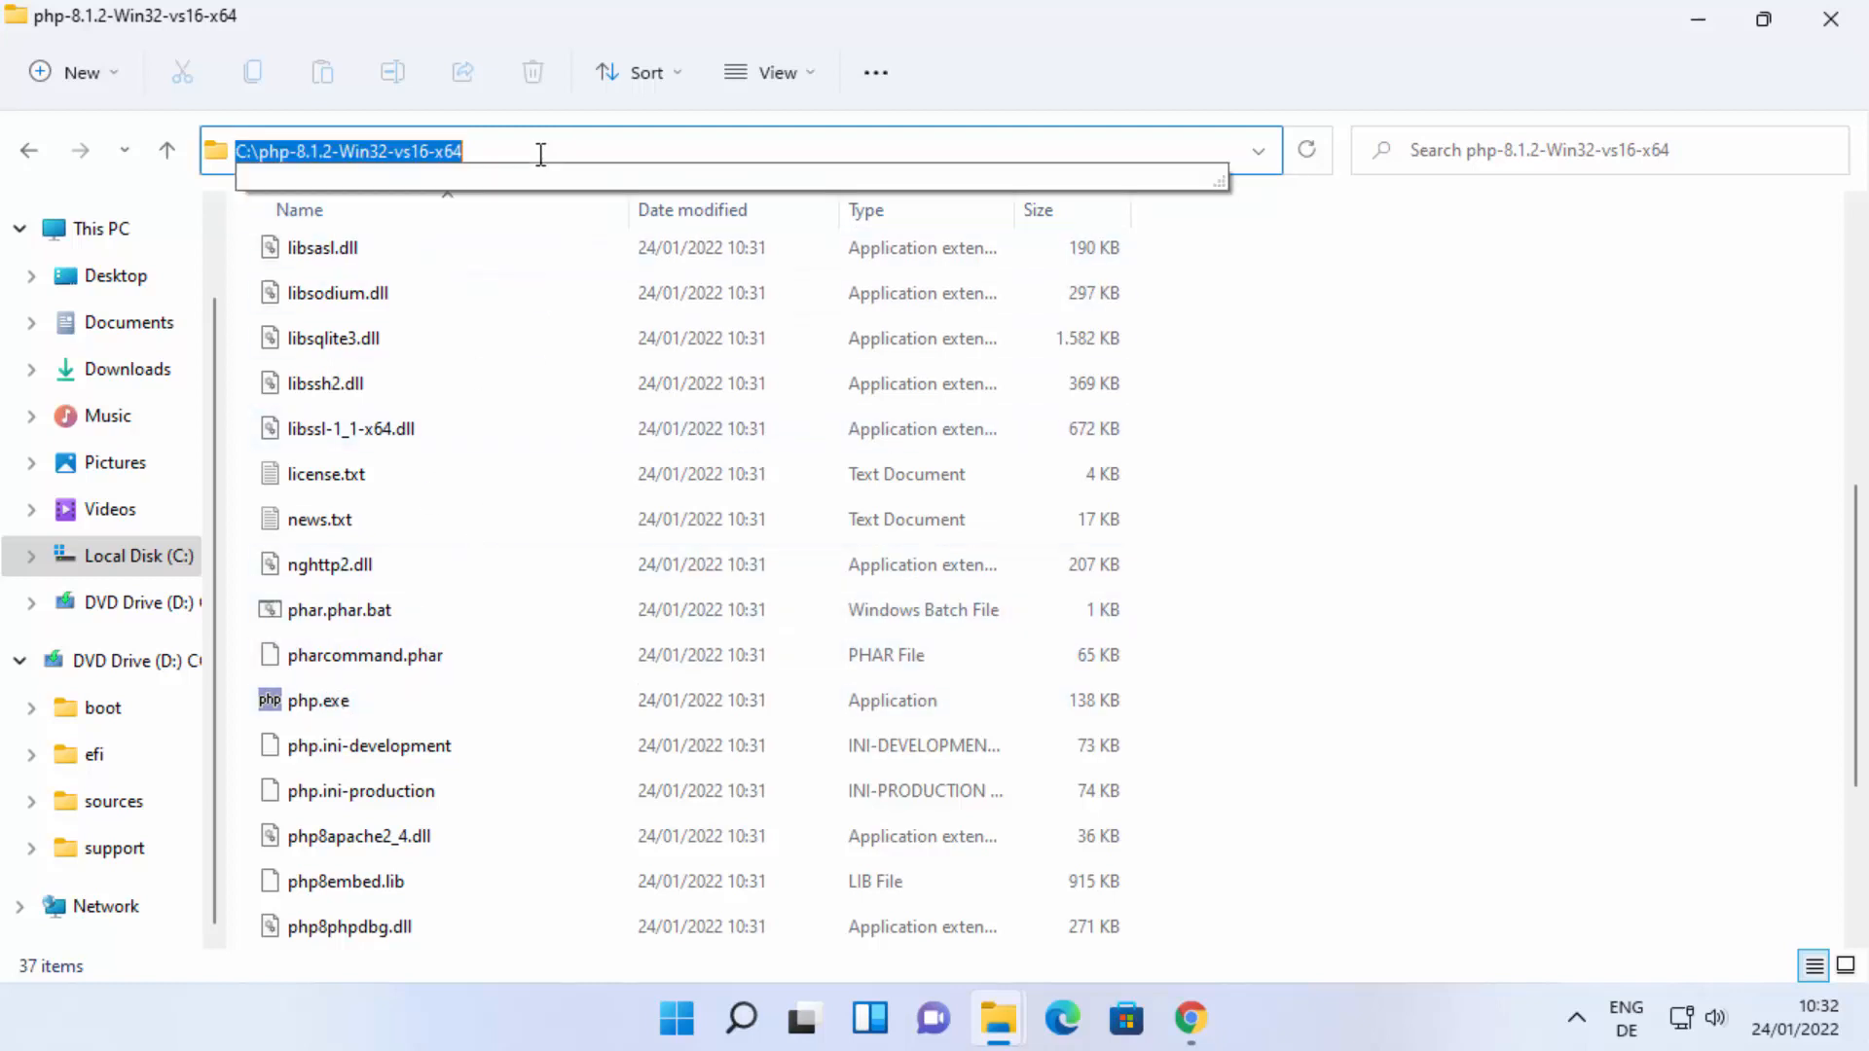
Search Windows for "environment", open the system environment variables settings, and minimize the PHP folder window.
{"action": "left_click", "coordinate": [747, 1021]}
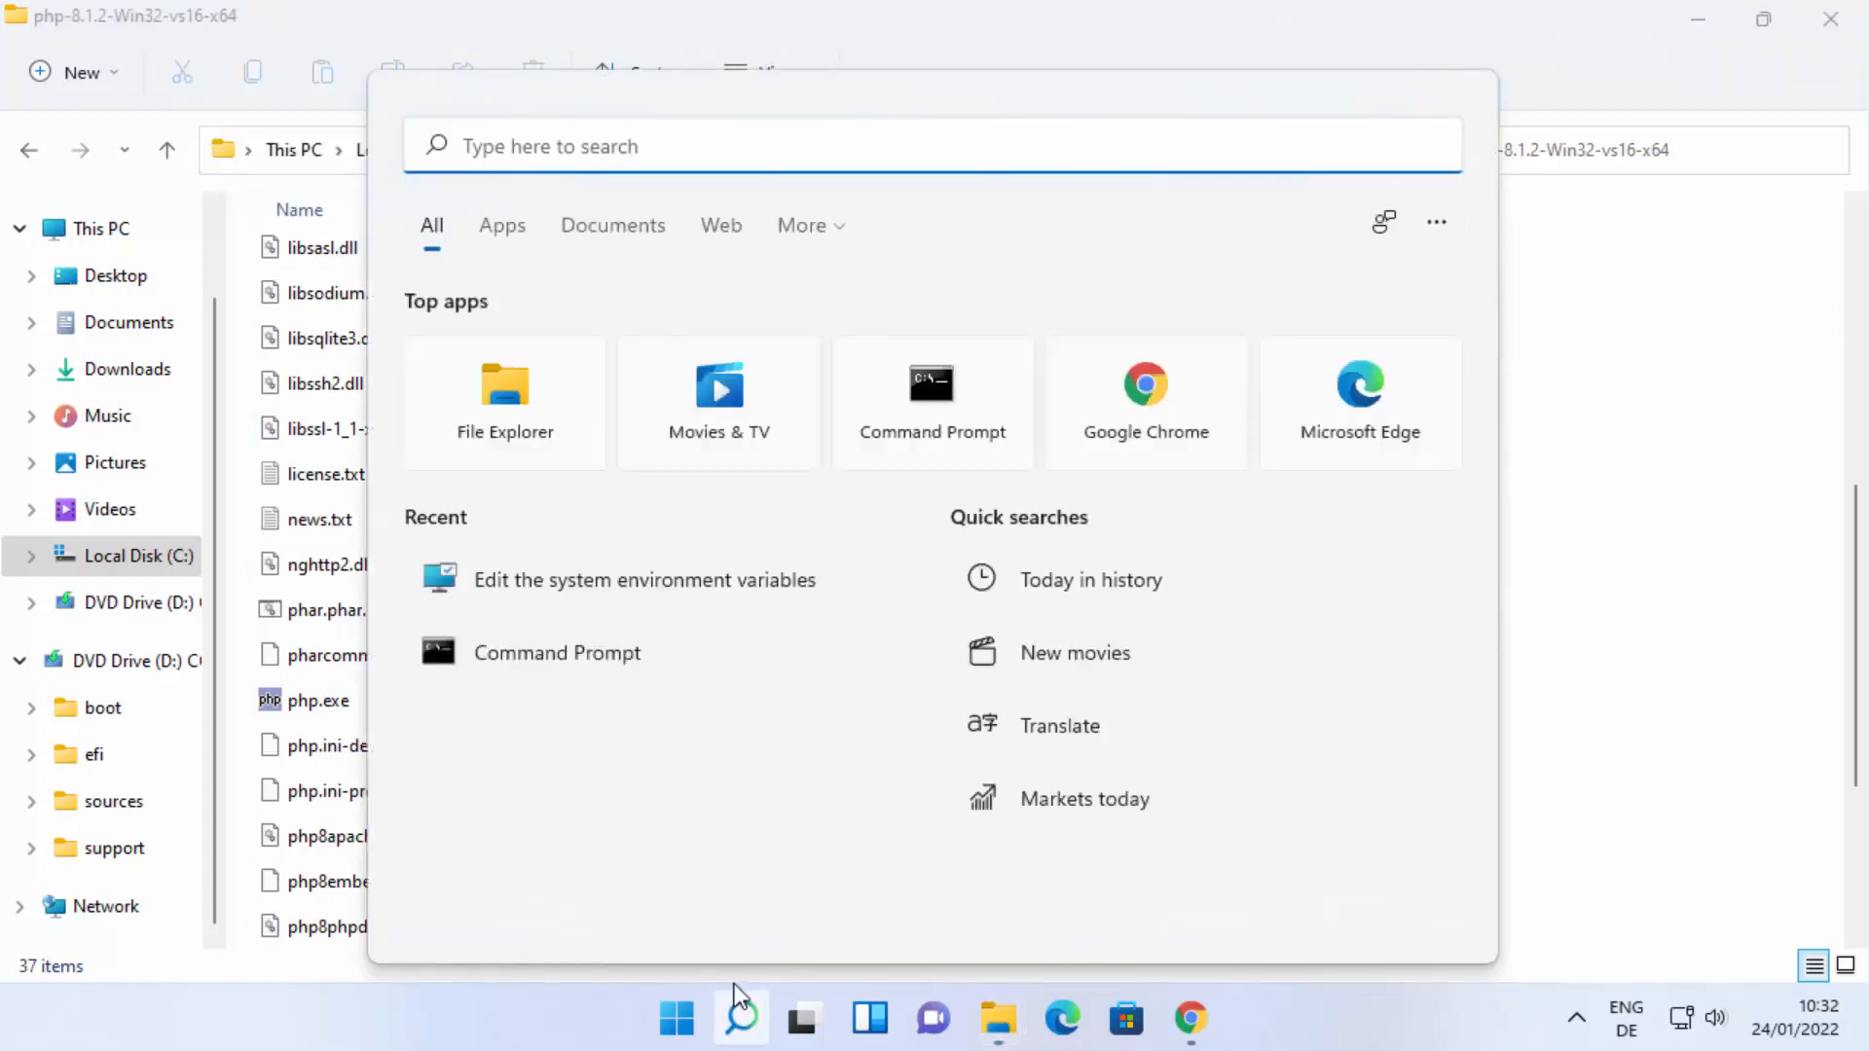
{"action": "type", "text": "environment"}
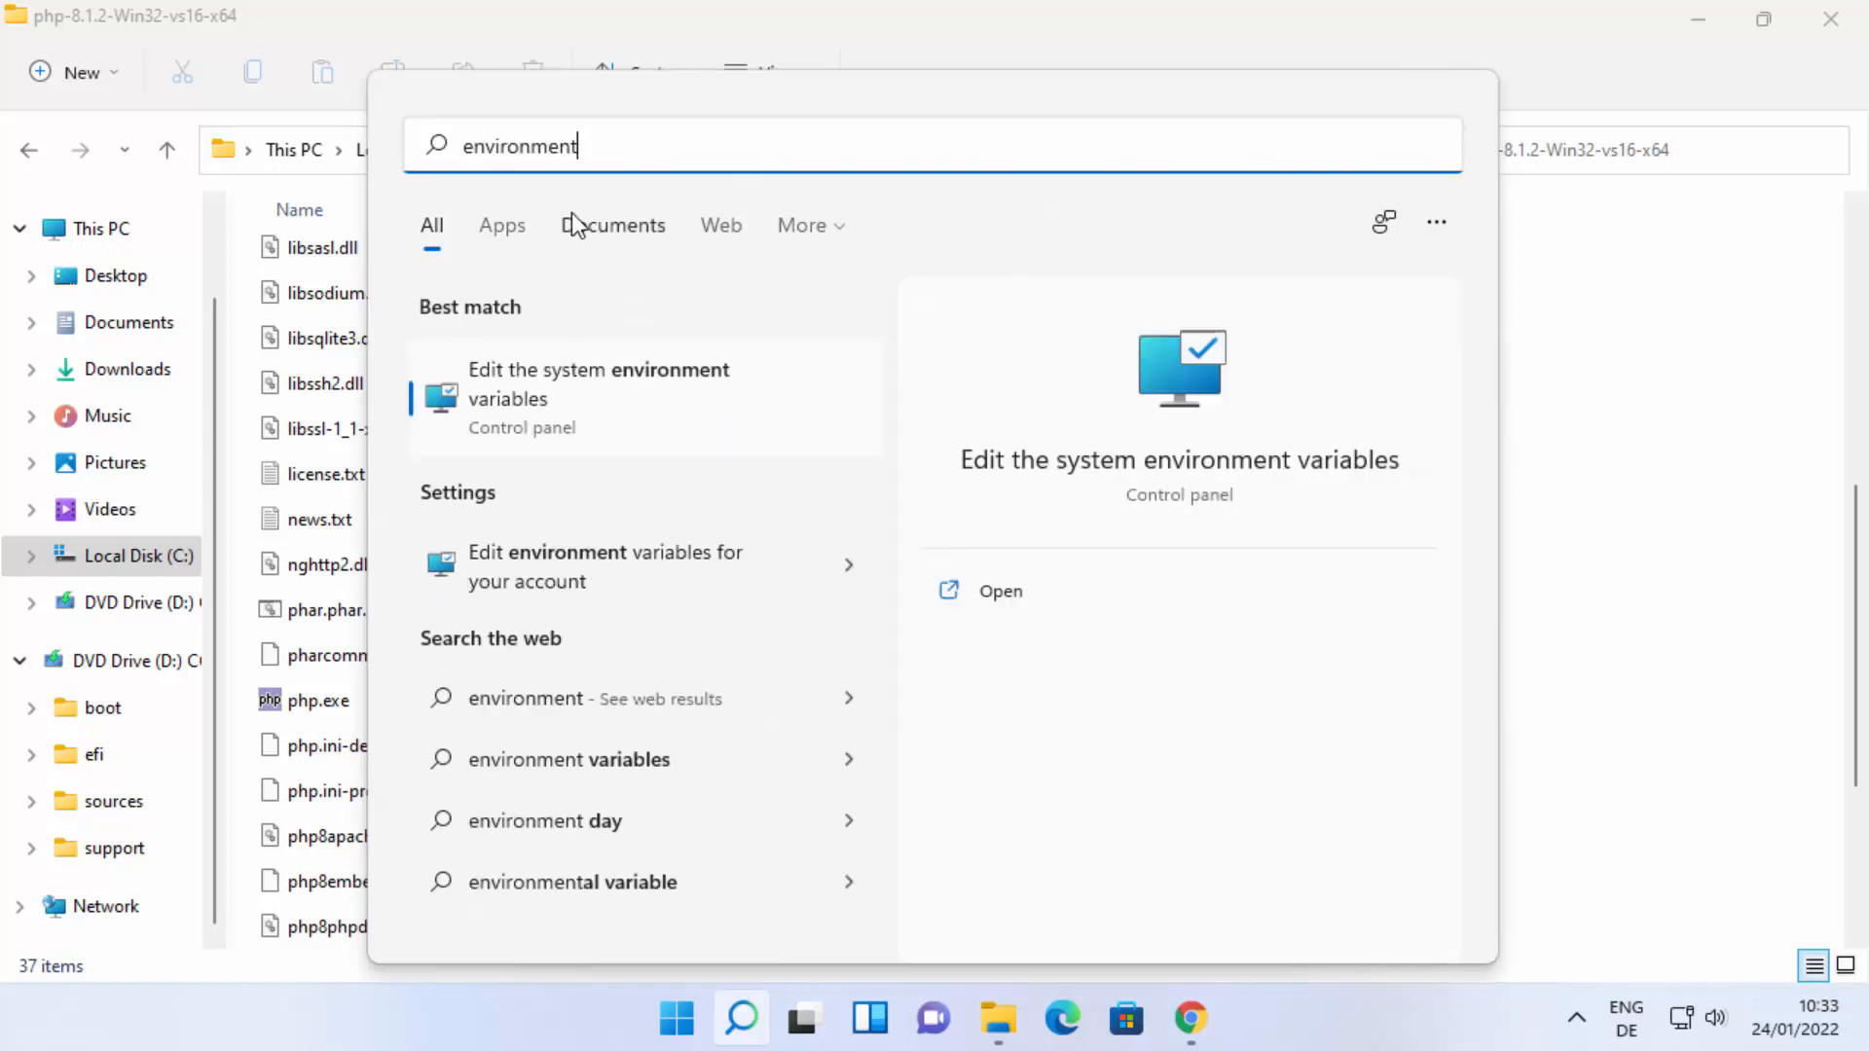
{"action": "left_click", "coordinate": [576, 395]}
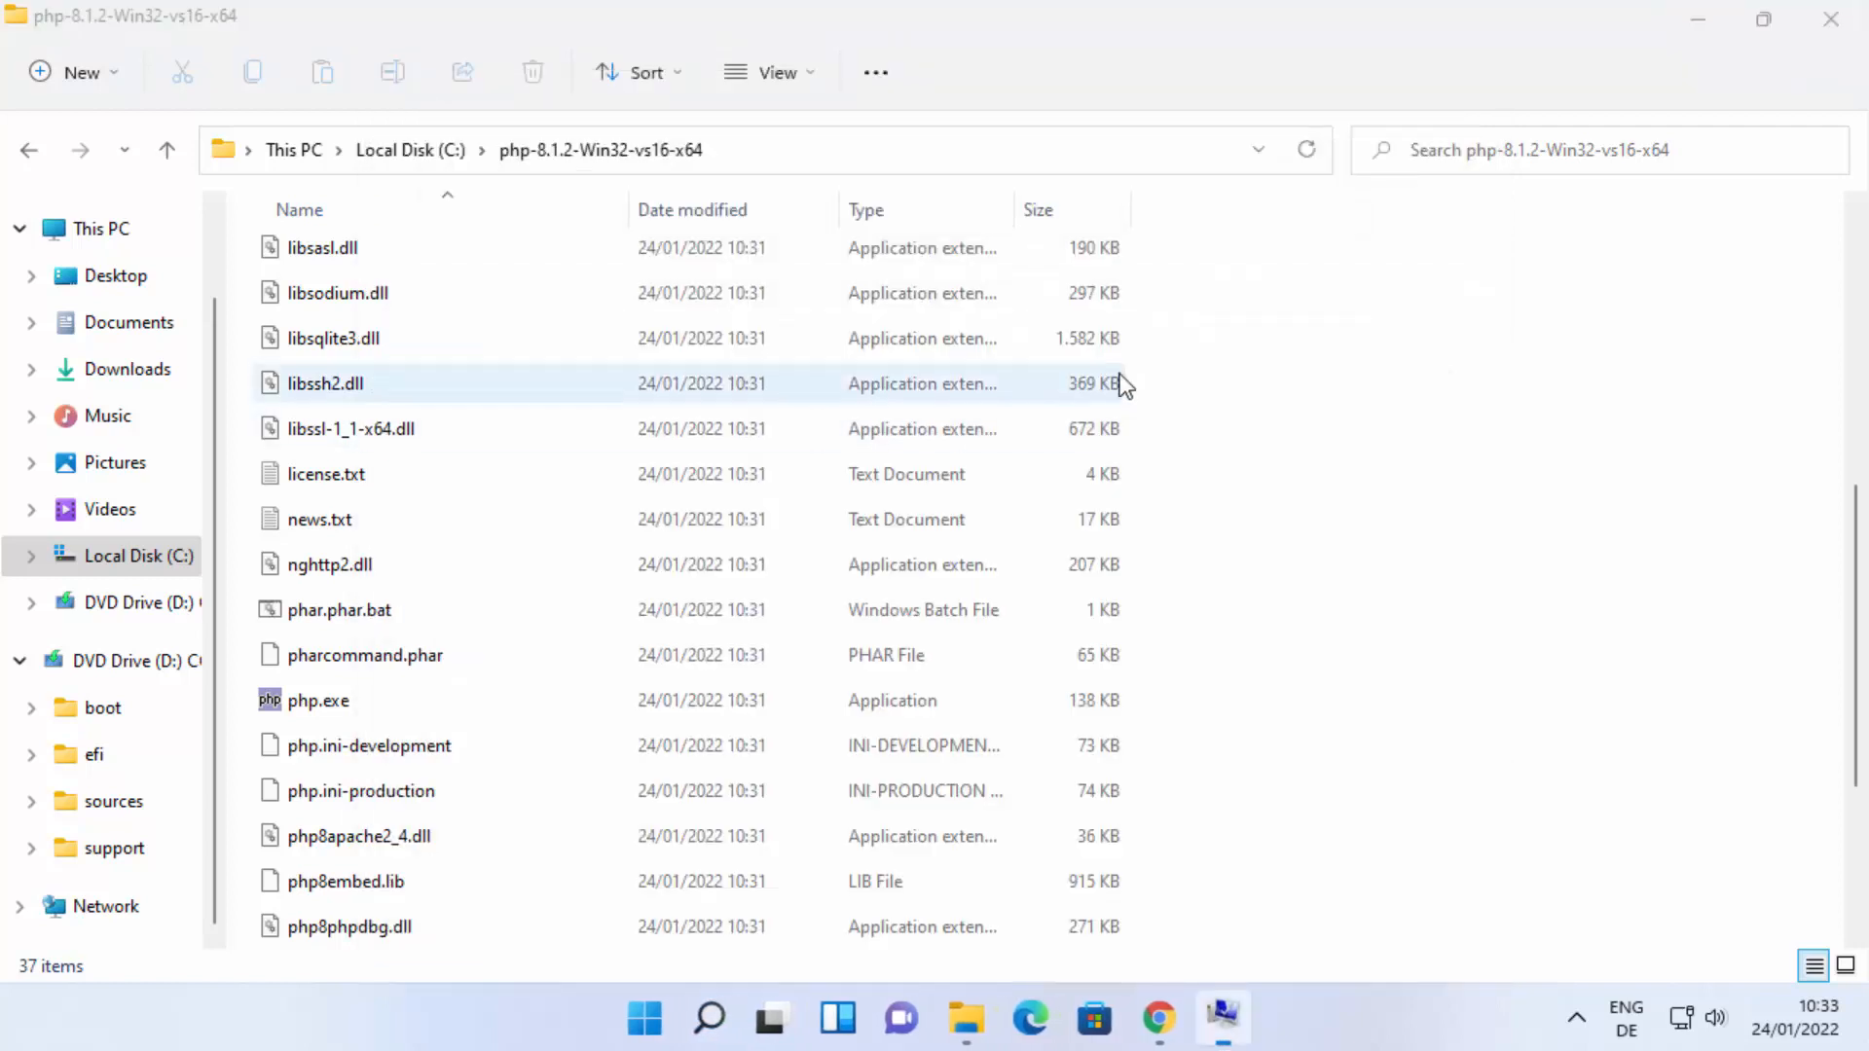
{"action": "left_click", "coordinate": [1700, 22]}
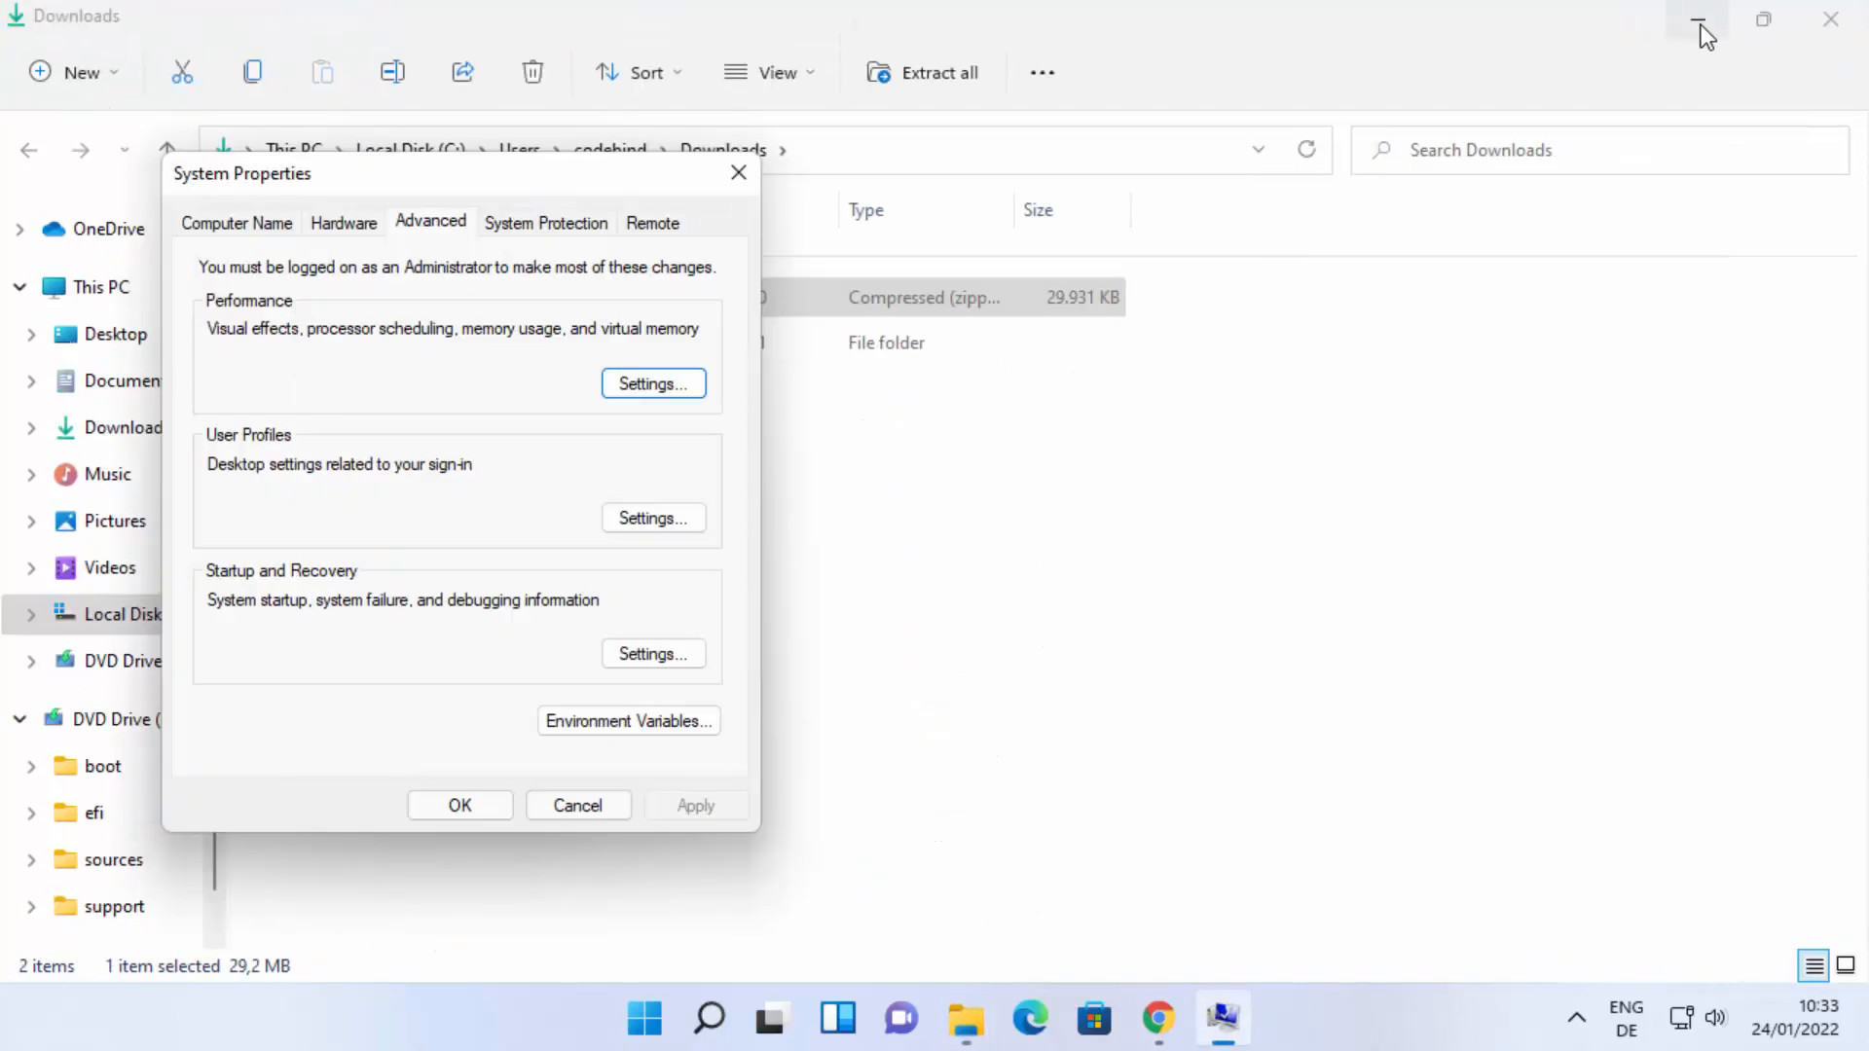
Minimize the remaining File Explorer windows, move the System Properties dialog to mid-screen, and open the environment variables list.
{"action": "left_click", "coordinate": [1701, 26]}
{"action": "left_click", "coordinate": [1702, 25]}
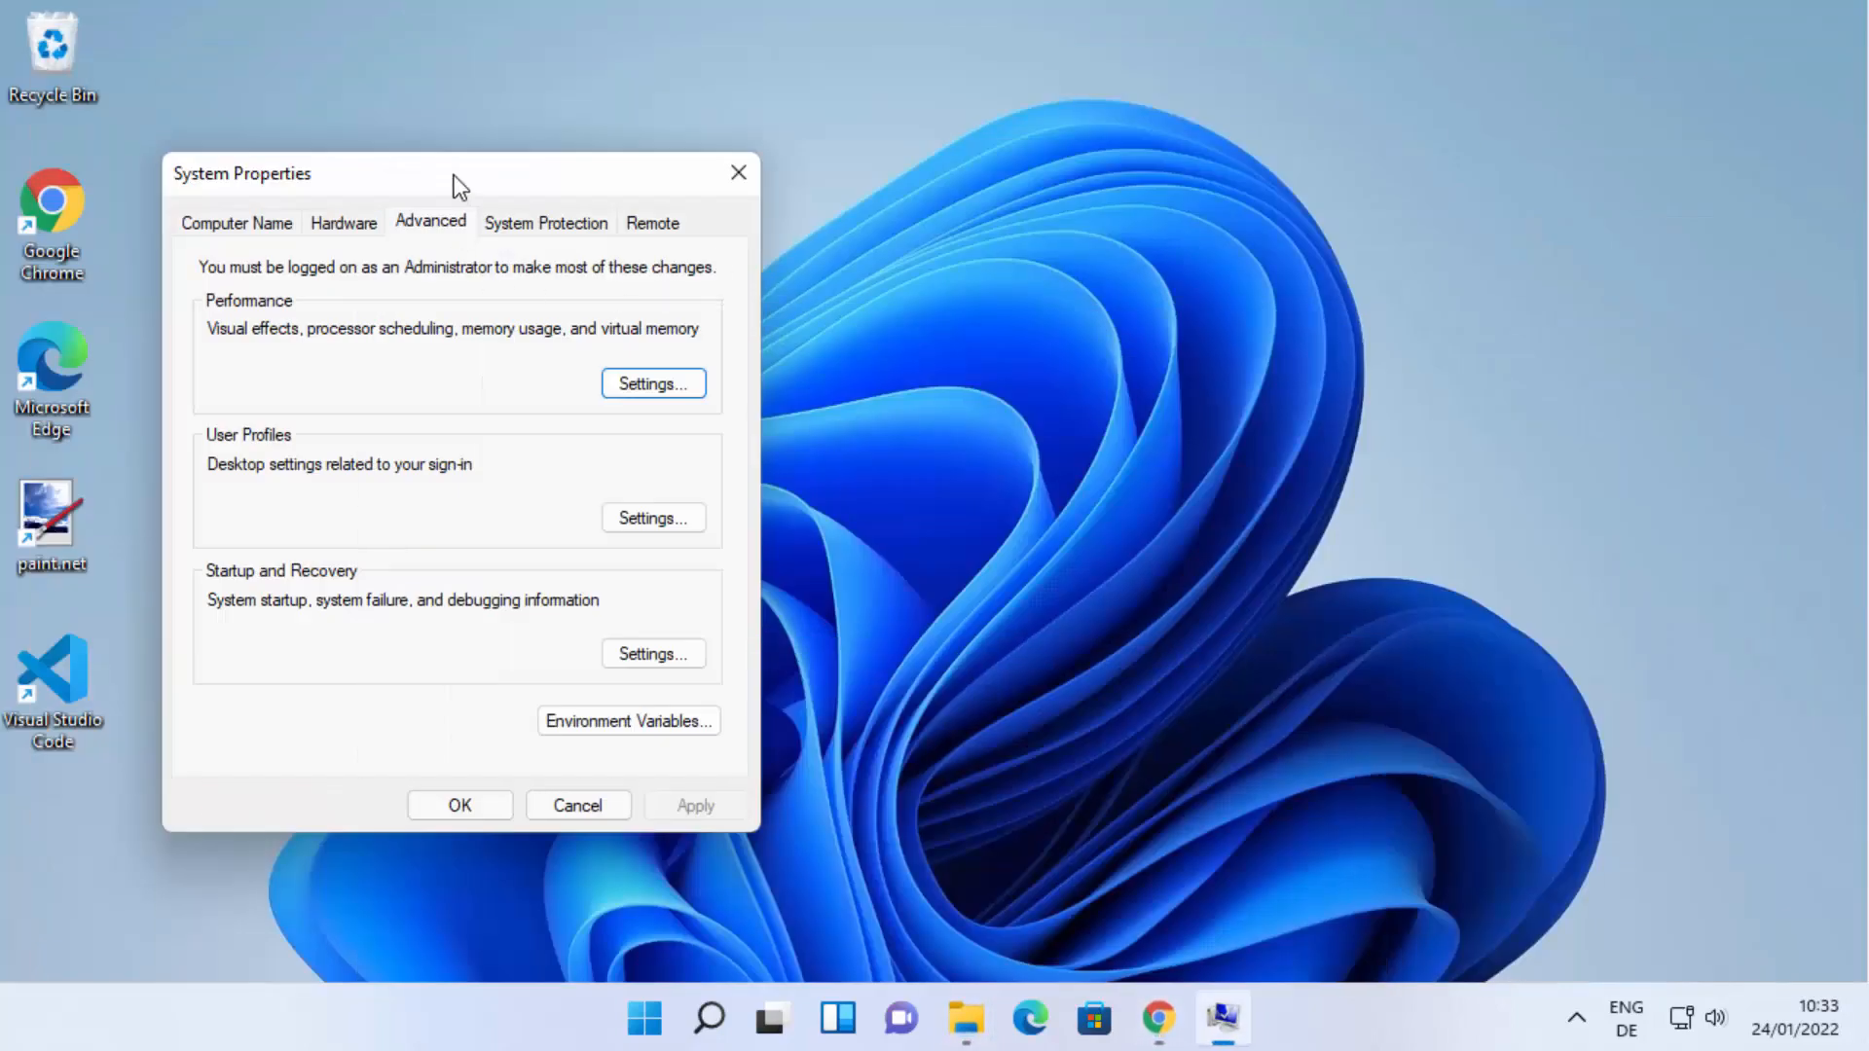
{"action": "left_click_drag", "start_coordinate": [459, 184], "coordinate": [968, 174]}
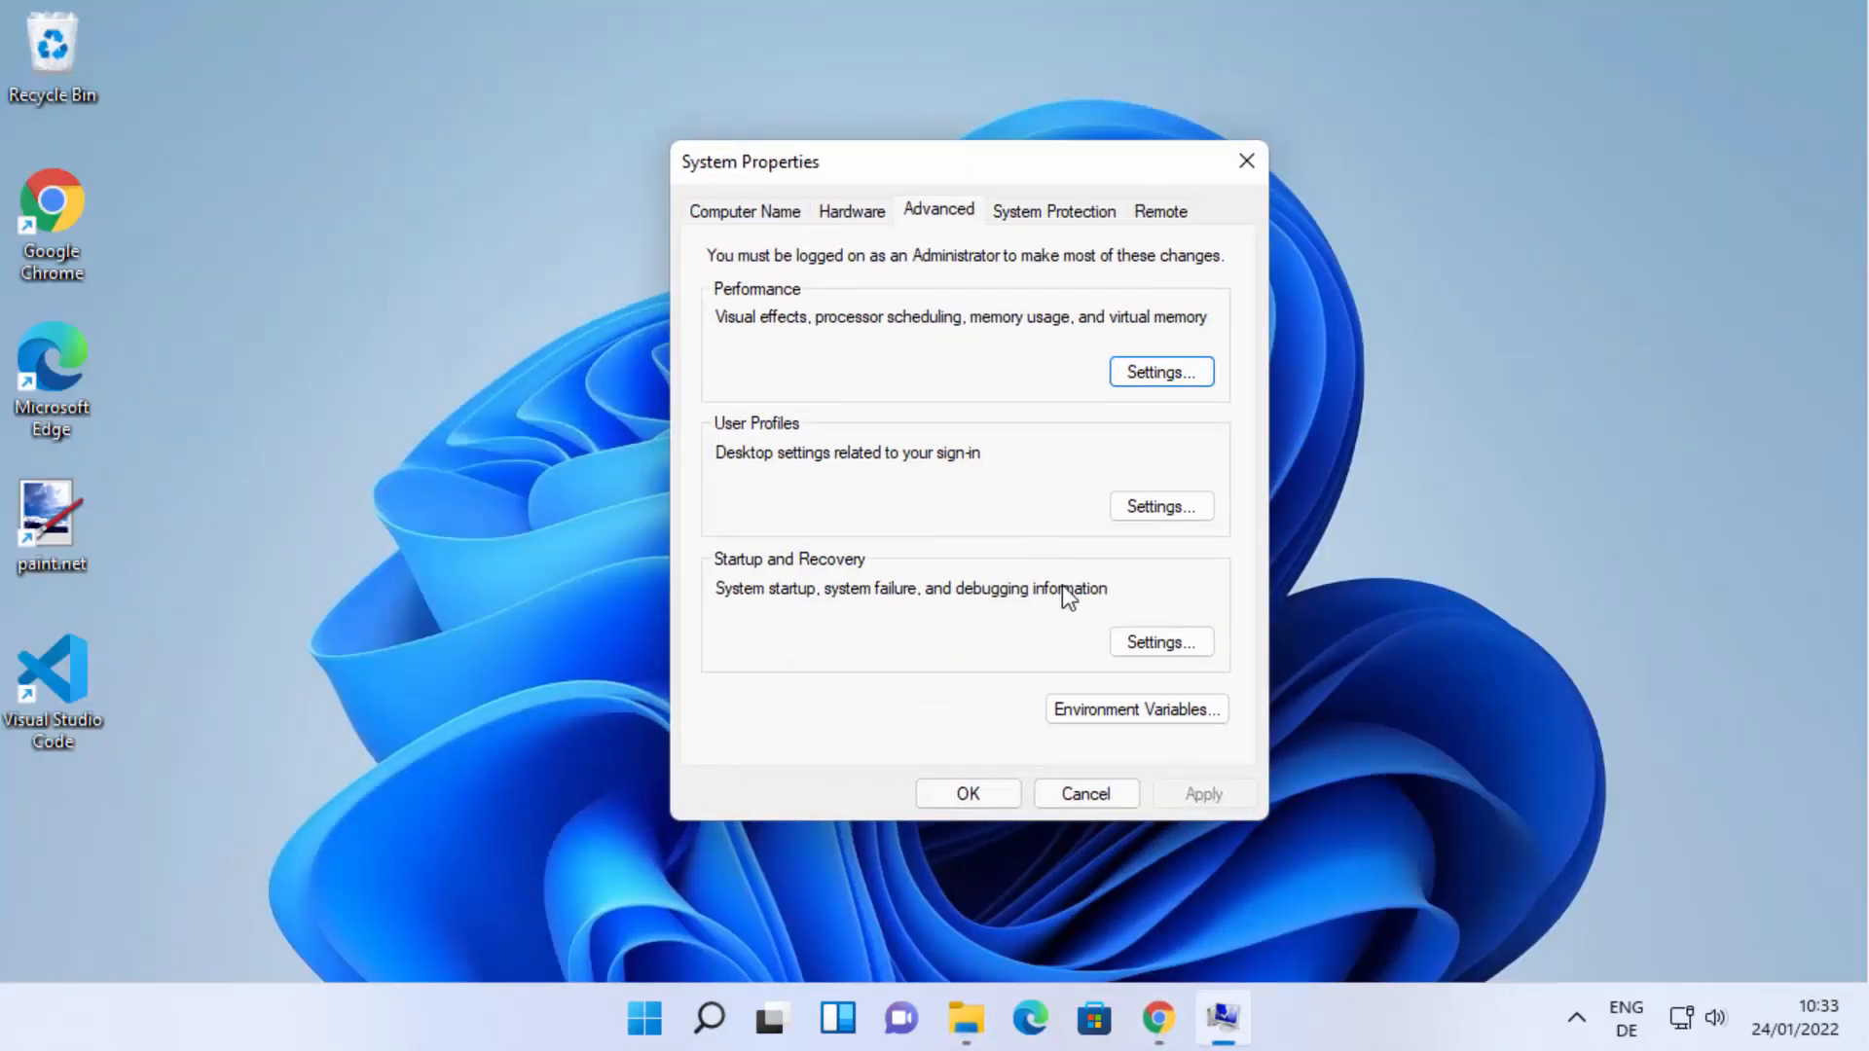
{"action": "left_click", "coordinate": [1085, 710]}
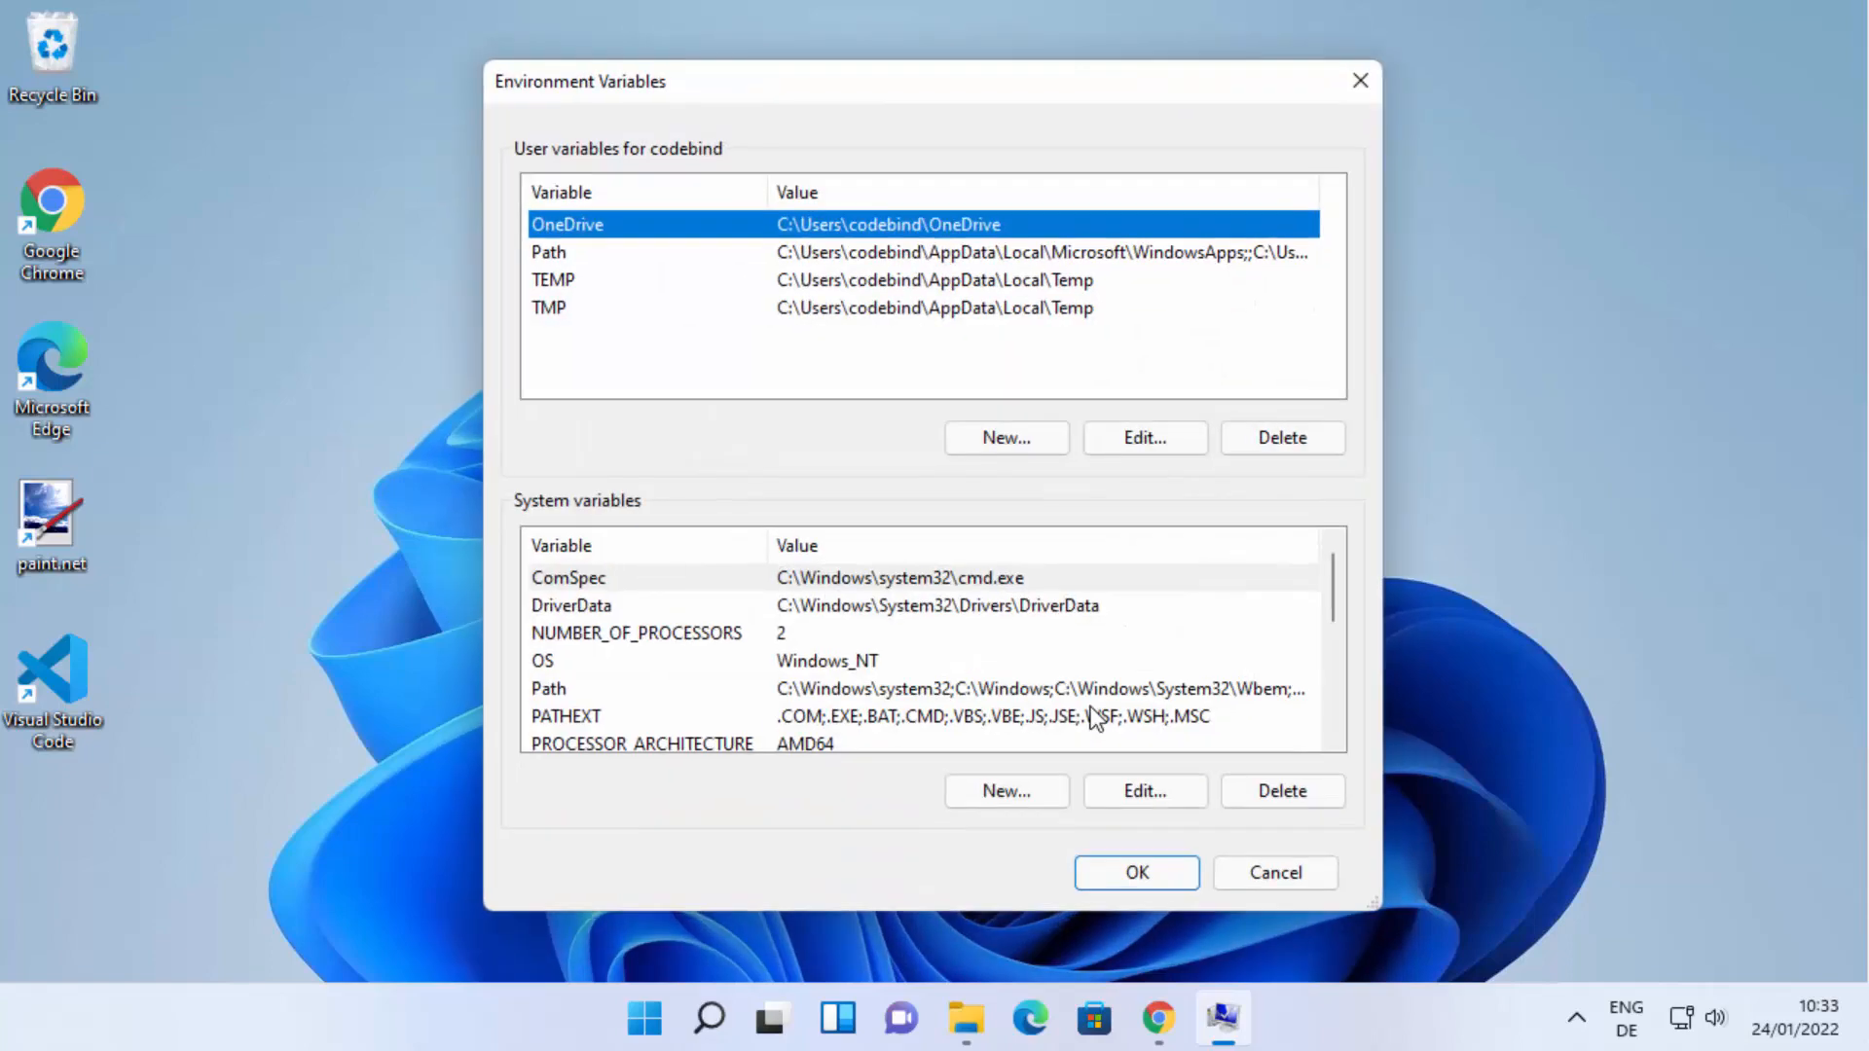
Add the copied folder path C:\php-8.1.2-Win32-vs16-x64 as a new entry in the system Path variable.
{"action": "left_click", "coordinate": [561, 691]}
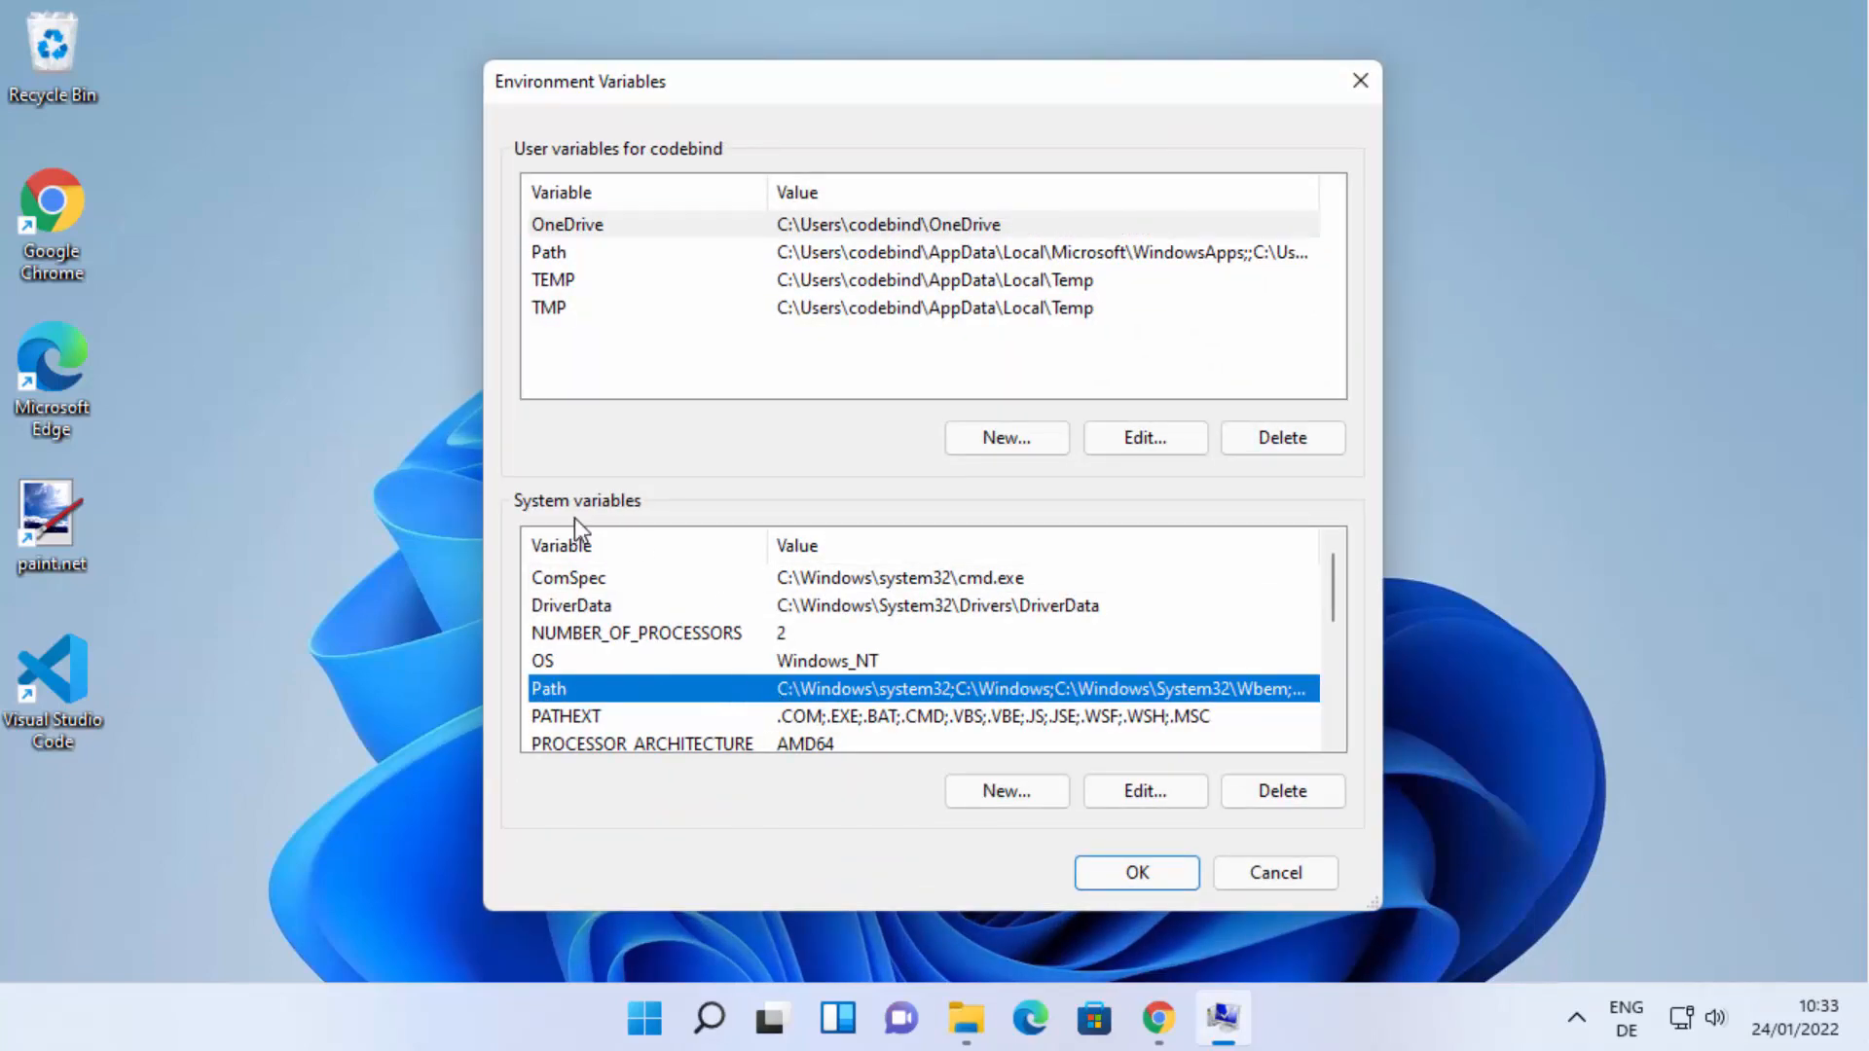
{"action": "double_click", "coordinate": [810, 689]}
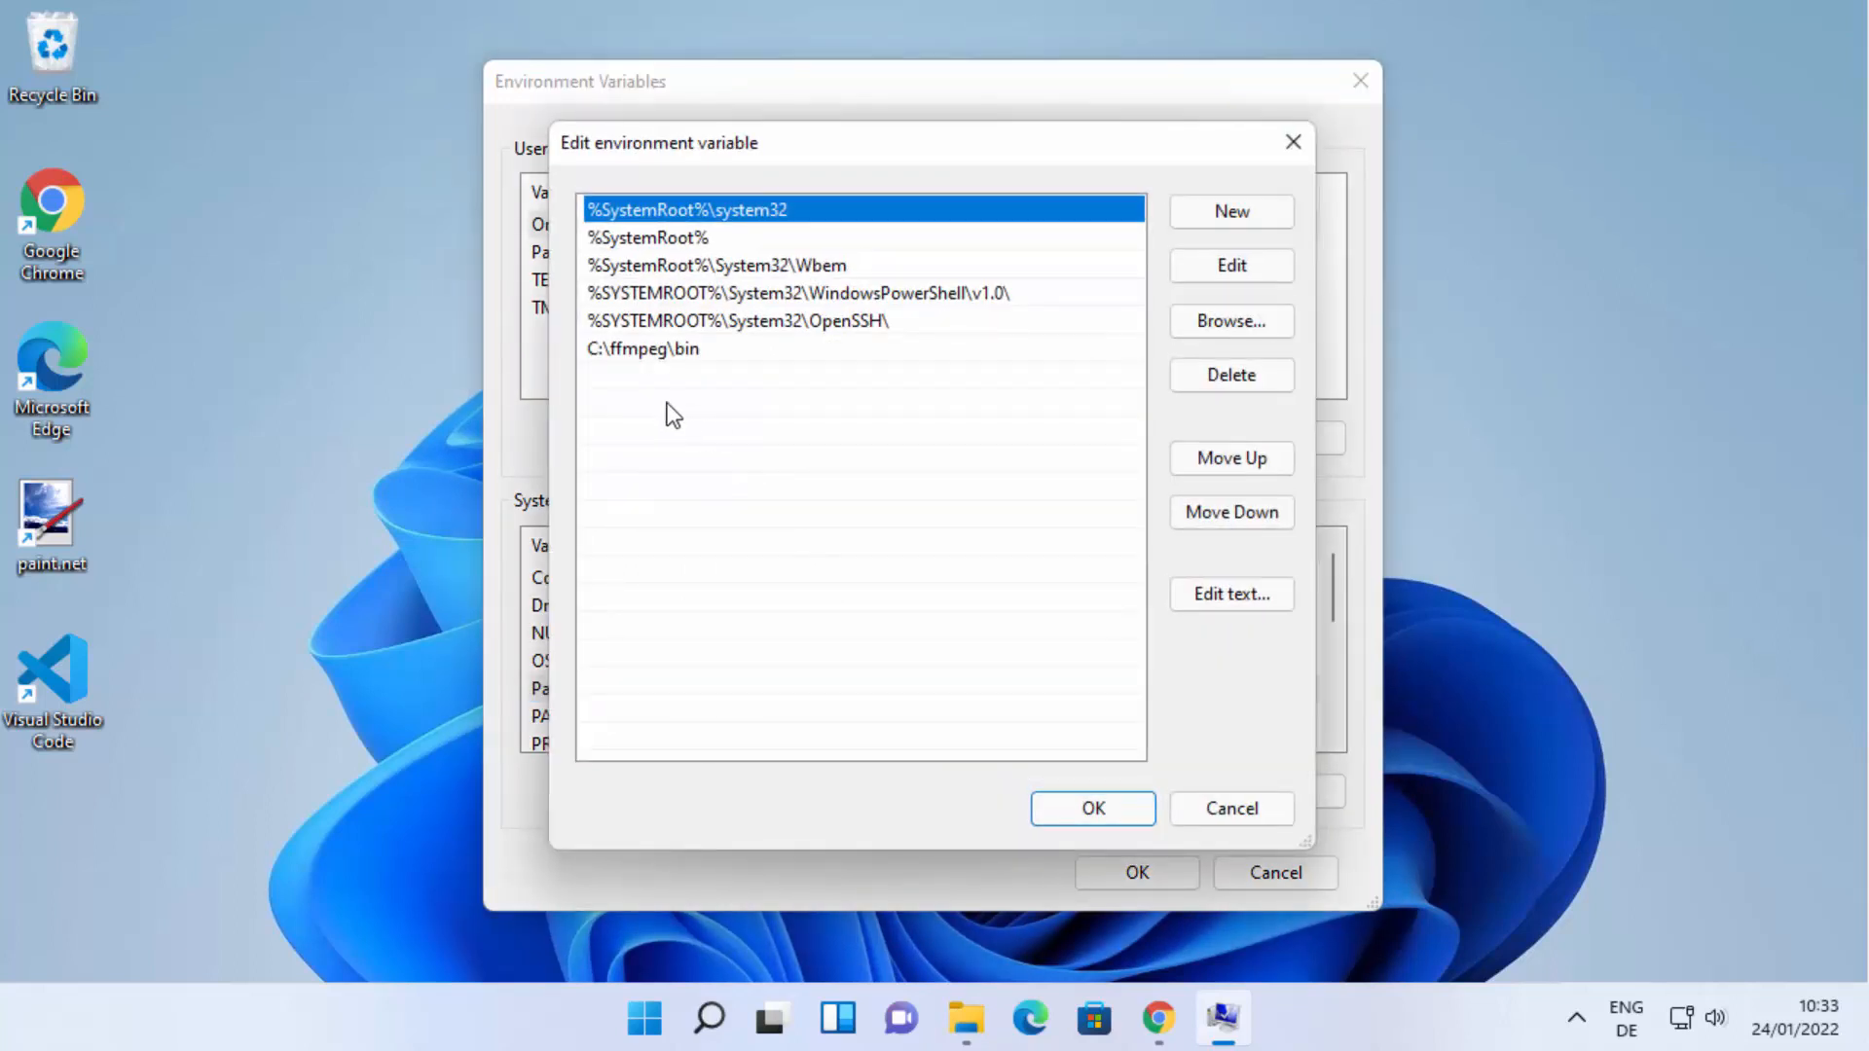
{"action": "left_click", "coordinate": [1194, 220]}
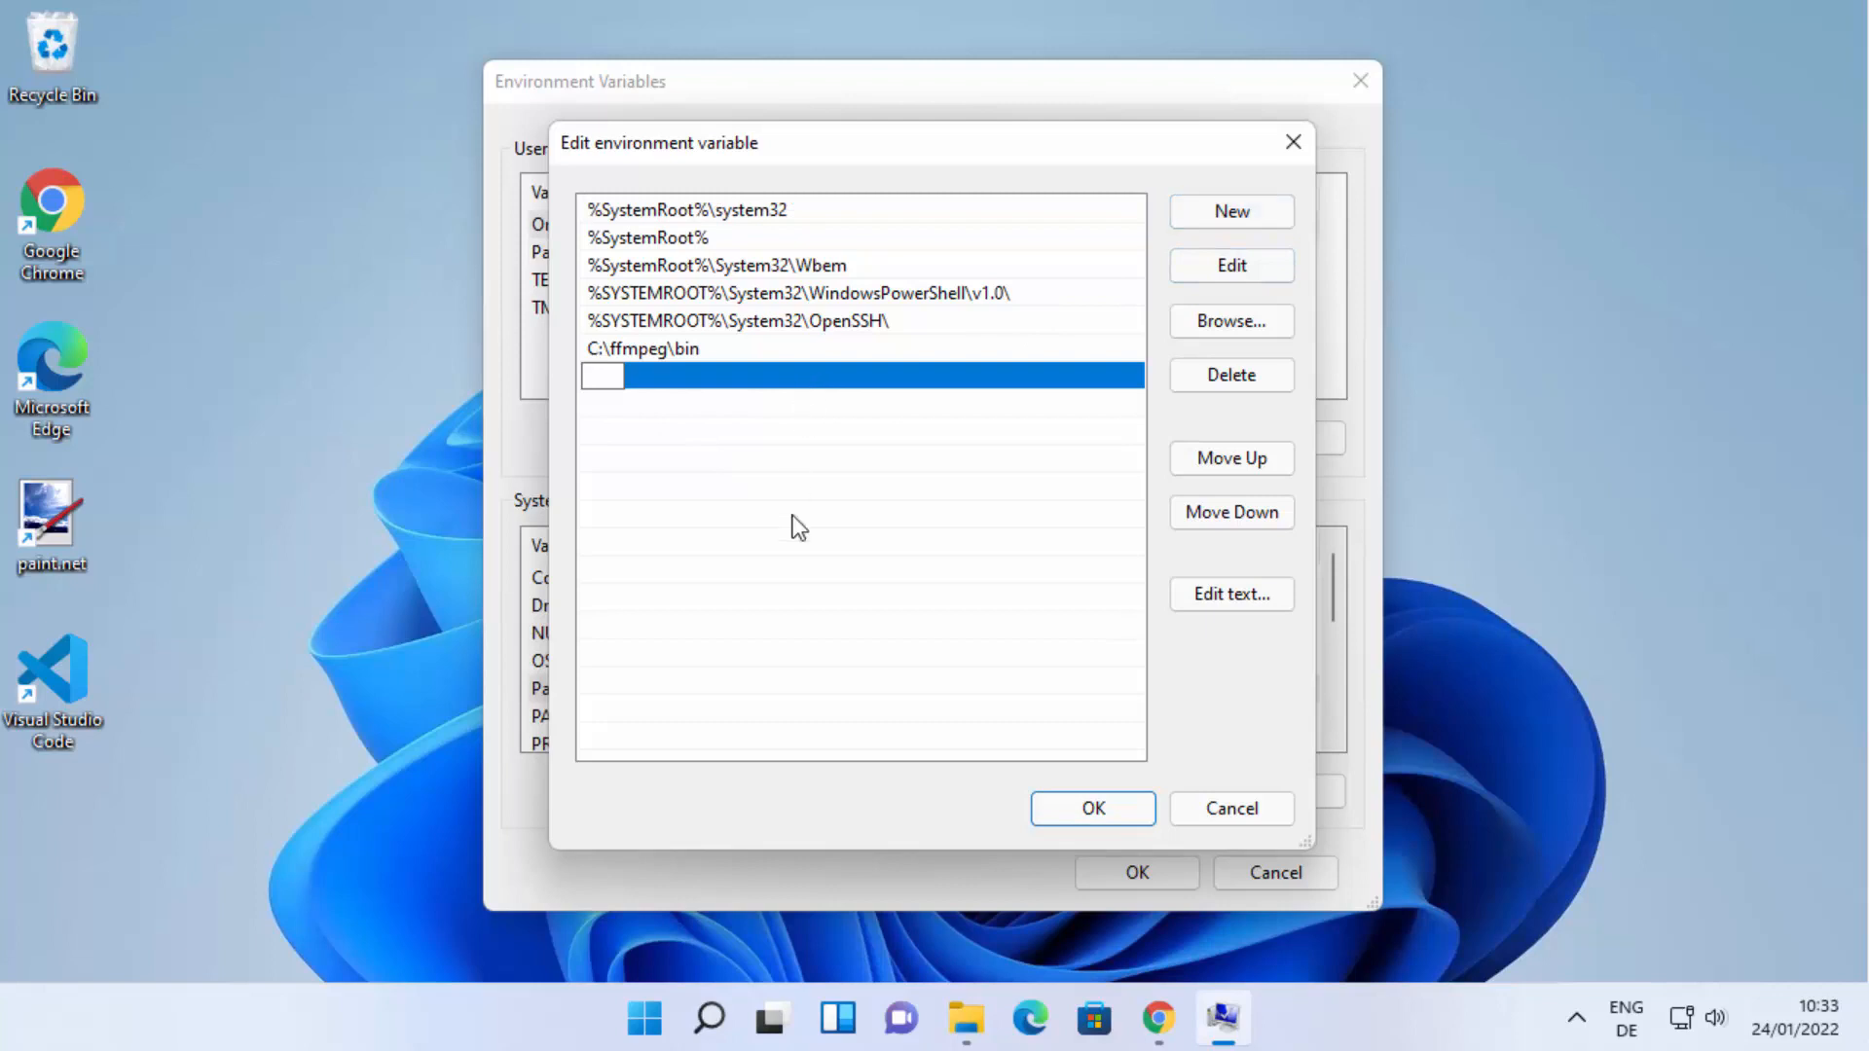
{"action": "type", "text": "C:\\php-8.1.2-Win32-vs16-x64"}
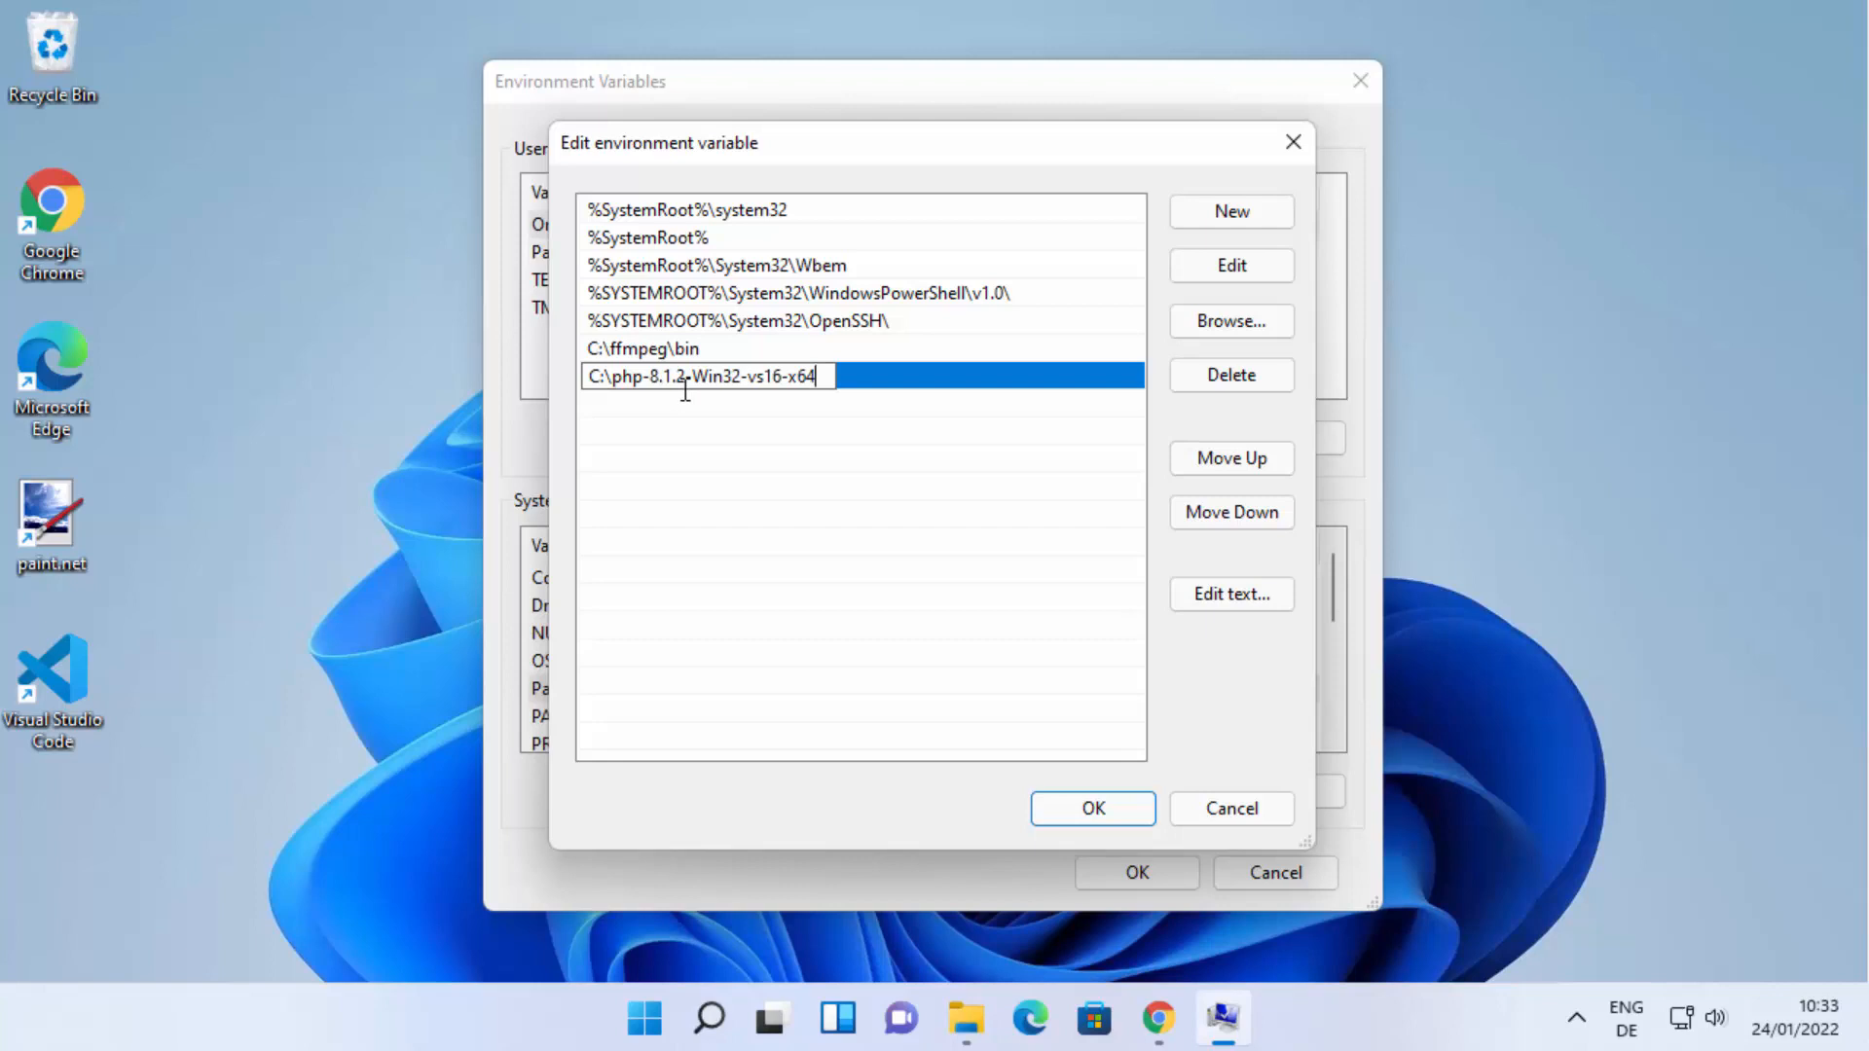
{"action": "key", "text": "Return"}
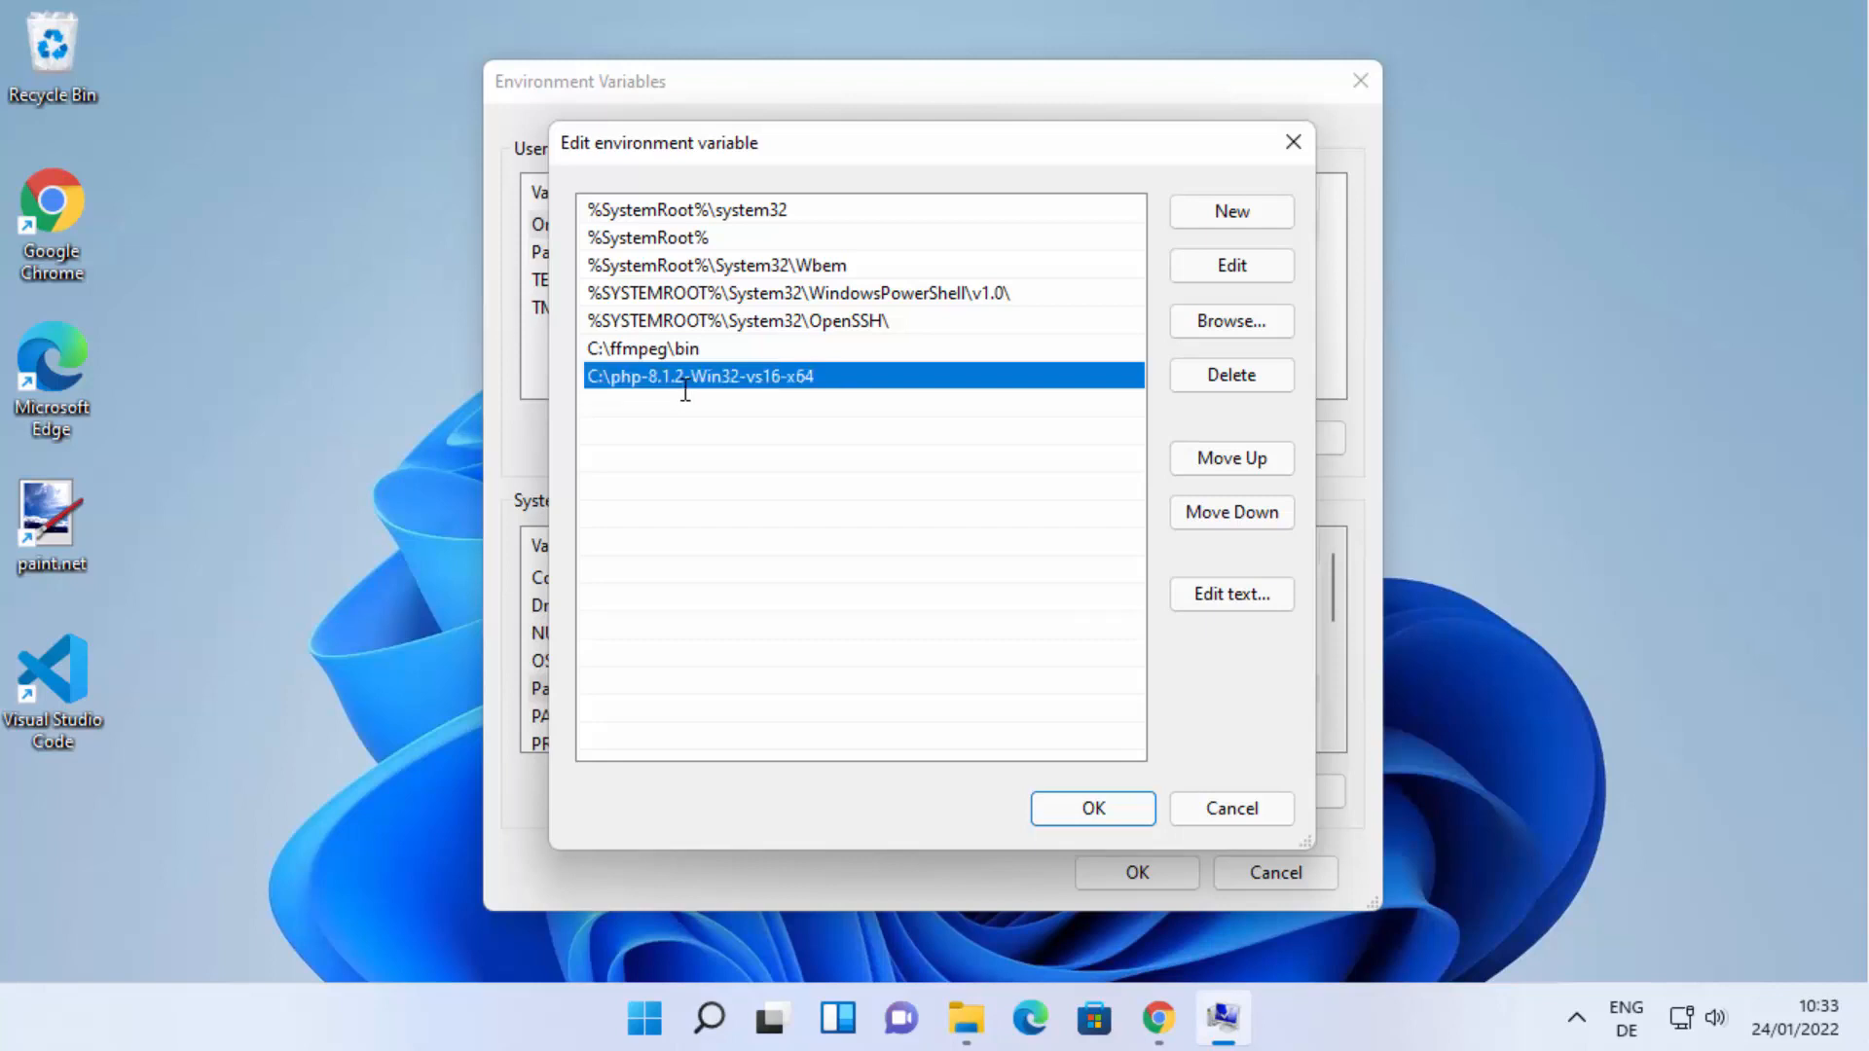
Check the php-8.1.2-Win32-vs16-x64 folder's full path and its php.exe file, then minimize that folder window.
{"action": "left_click", "coordinate": [962, 1032]}
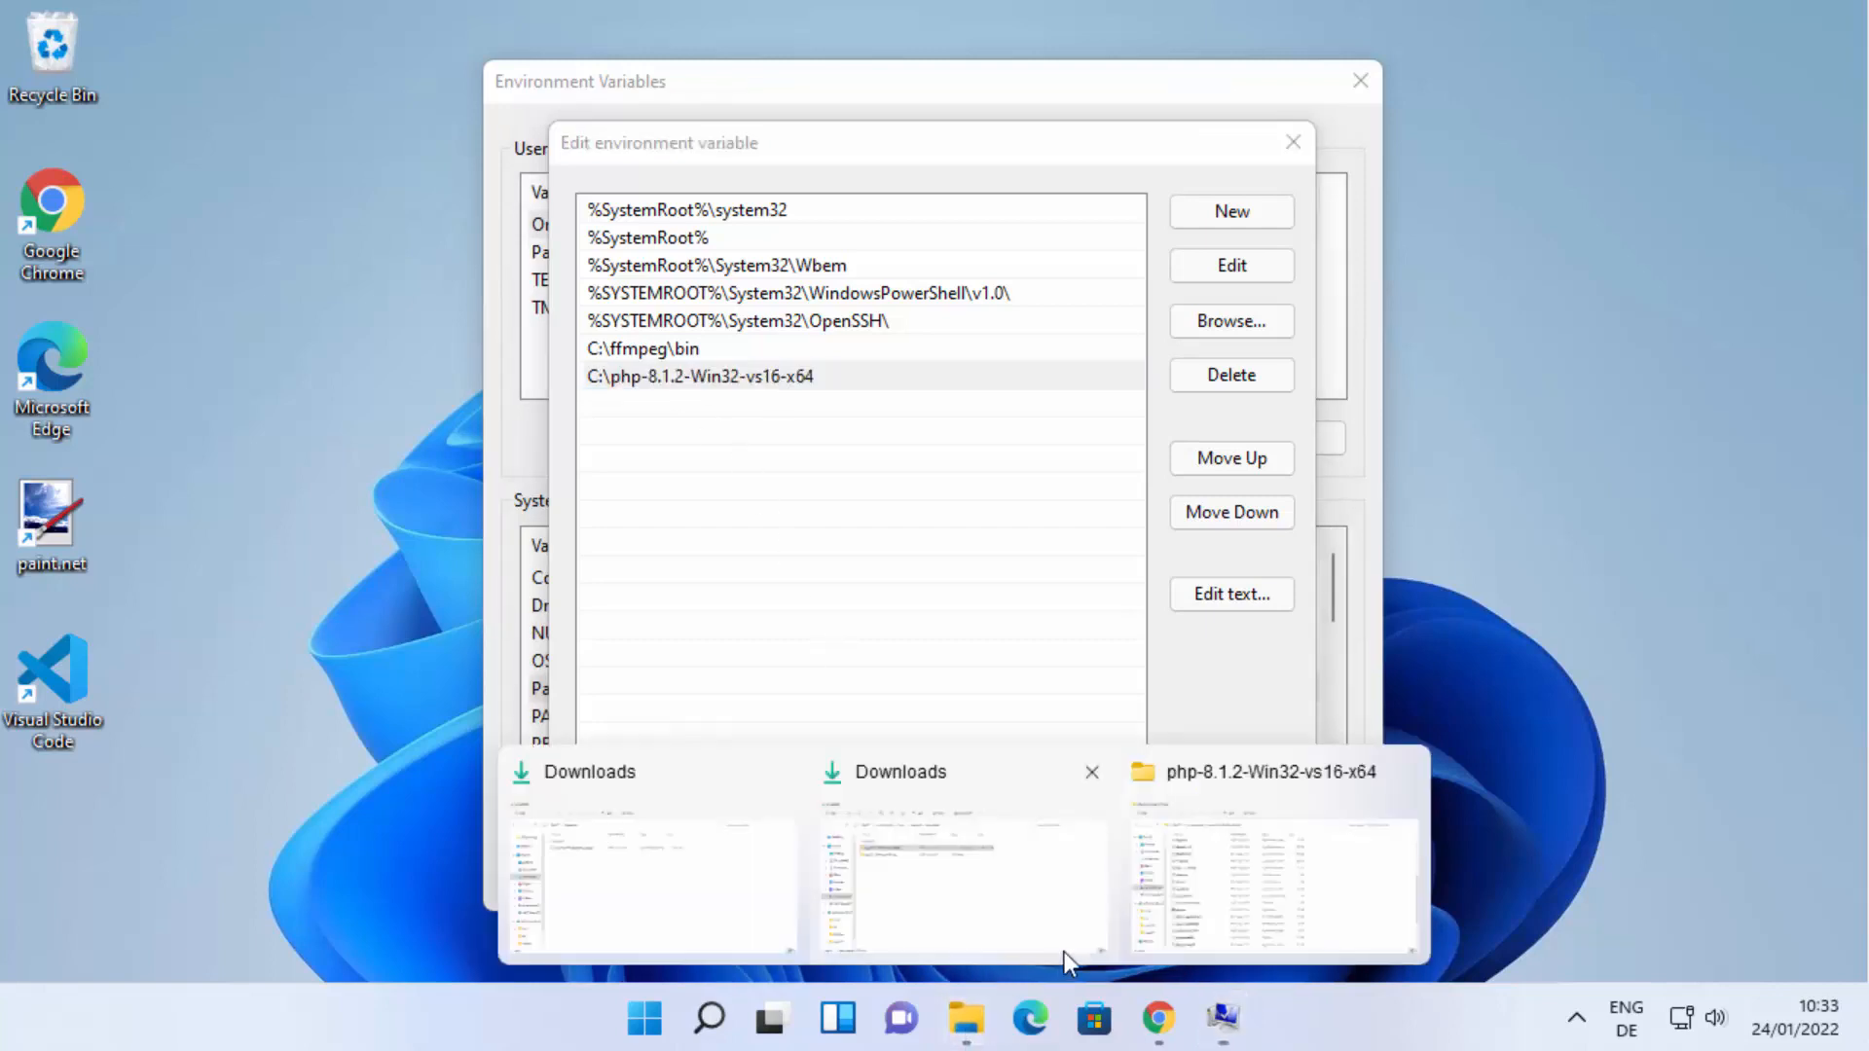
{"action": "left_click", "coordinate": [1257, 919]}
{"action": "left_click", "coordinate": [915, 156]}
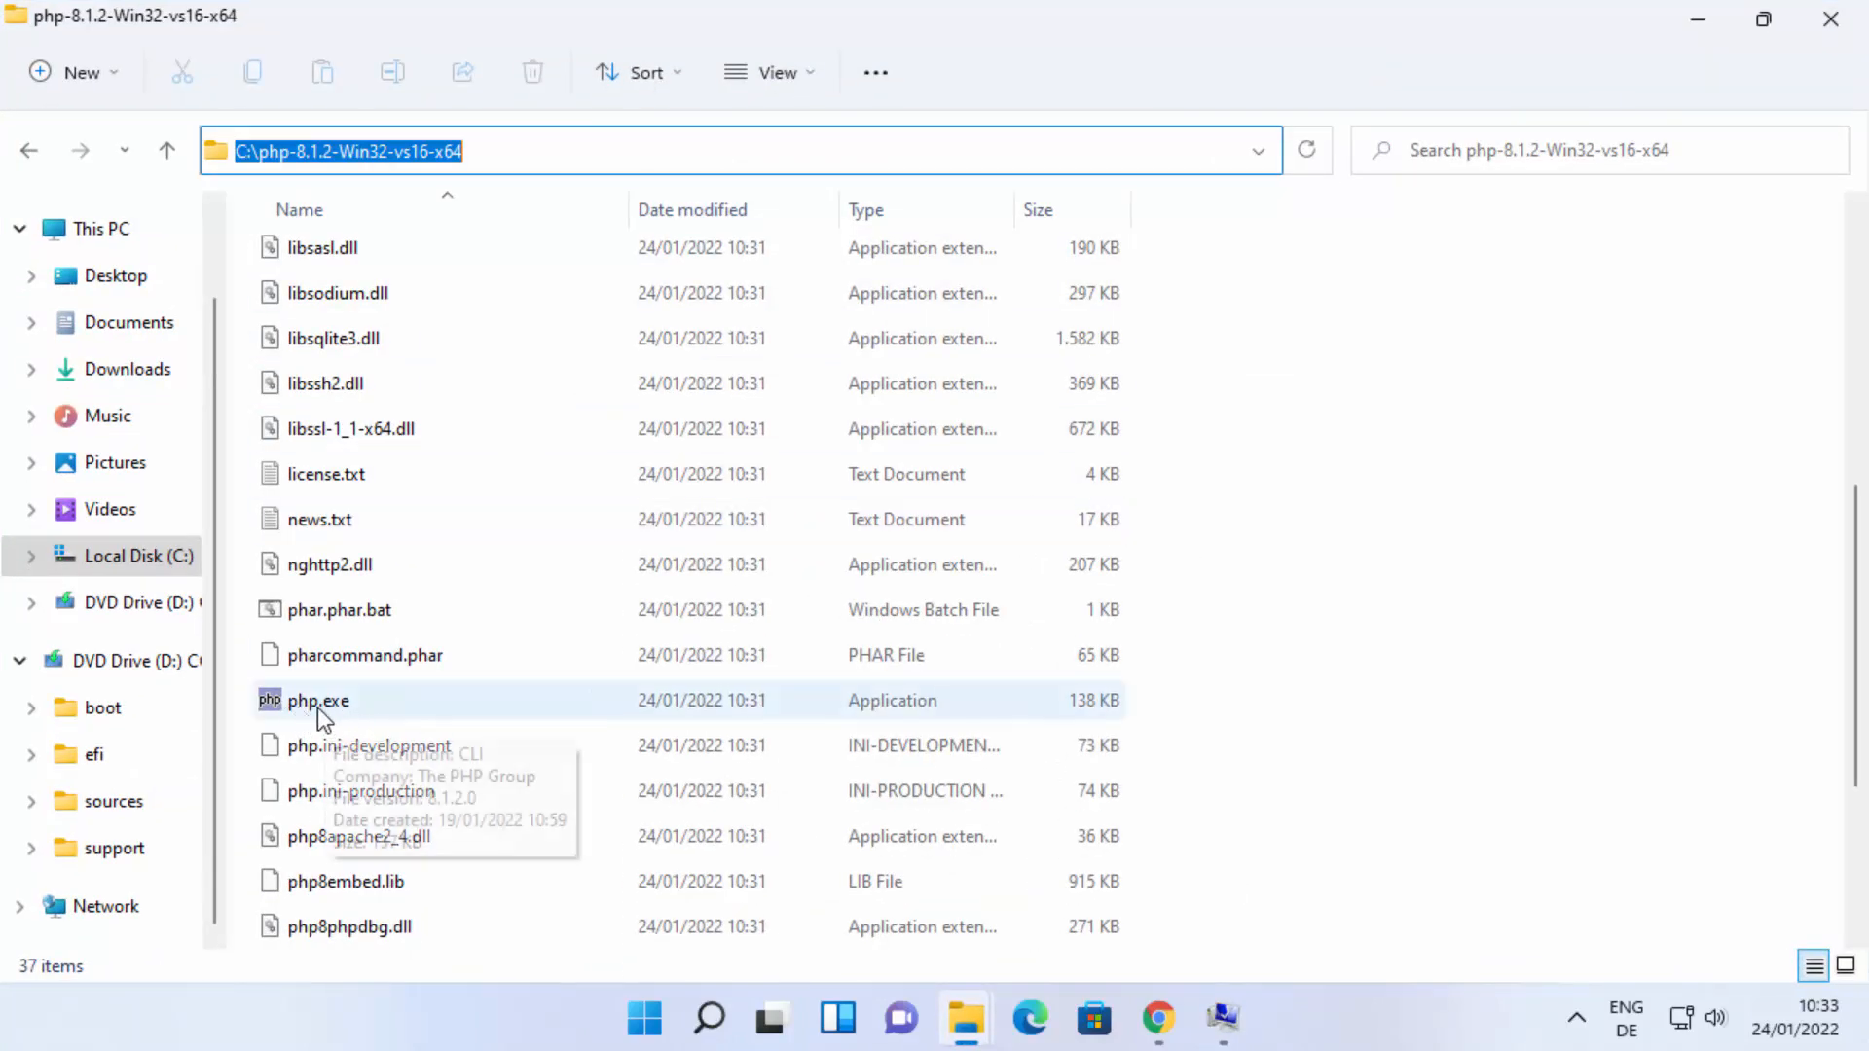
{"action": "left_click", "coordinate": [1696, 24]}
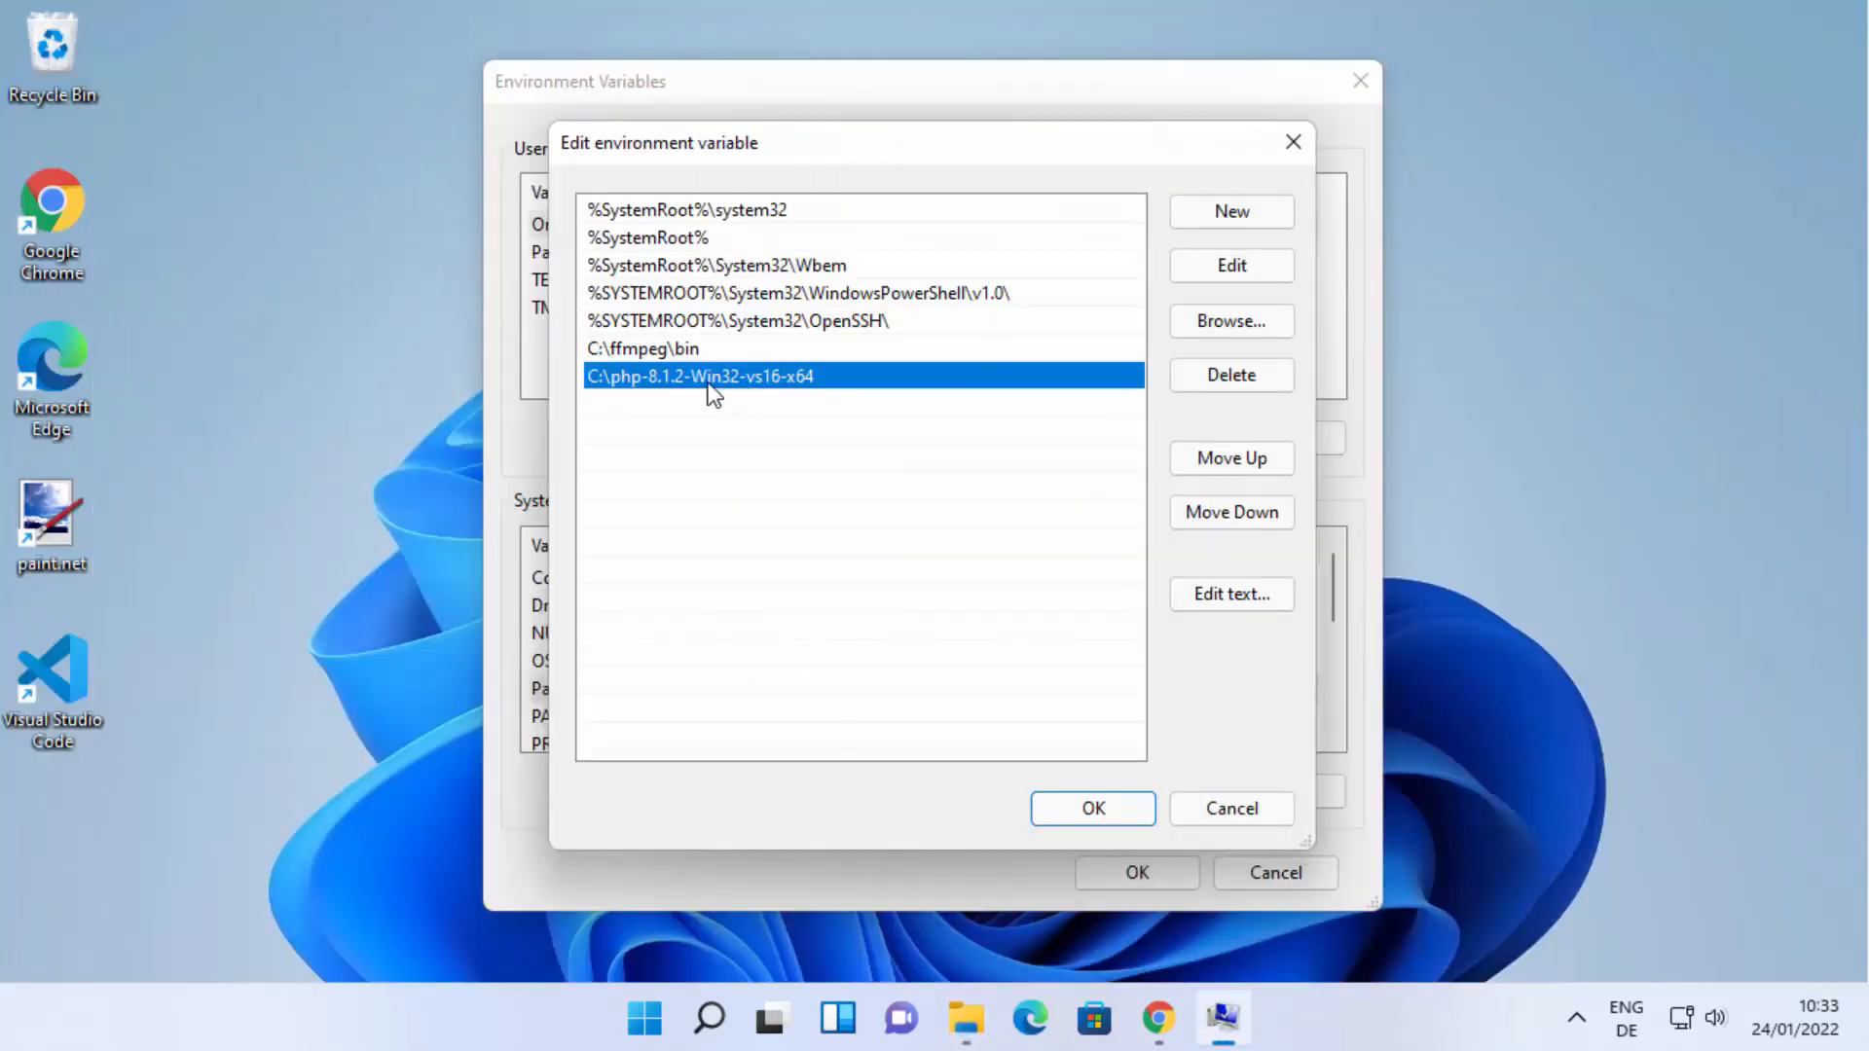
Confirm the edited Path variable and close the Environment Variables and System Properties dialogs with the changes saved.
{"action": "left_click", "coordinate": [1078, 808]}
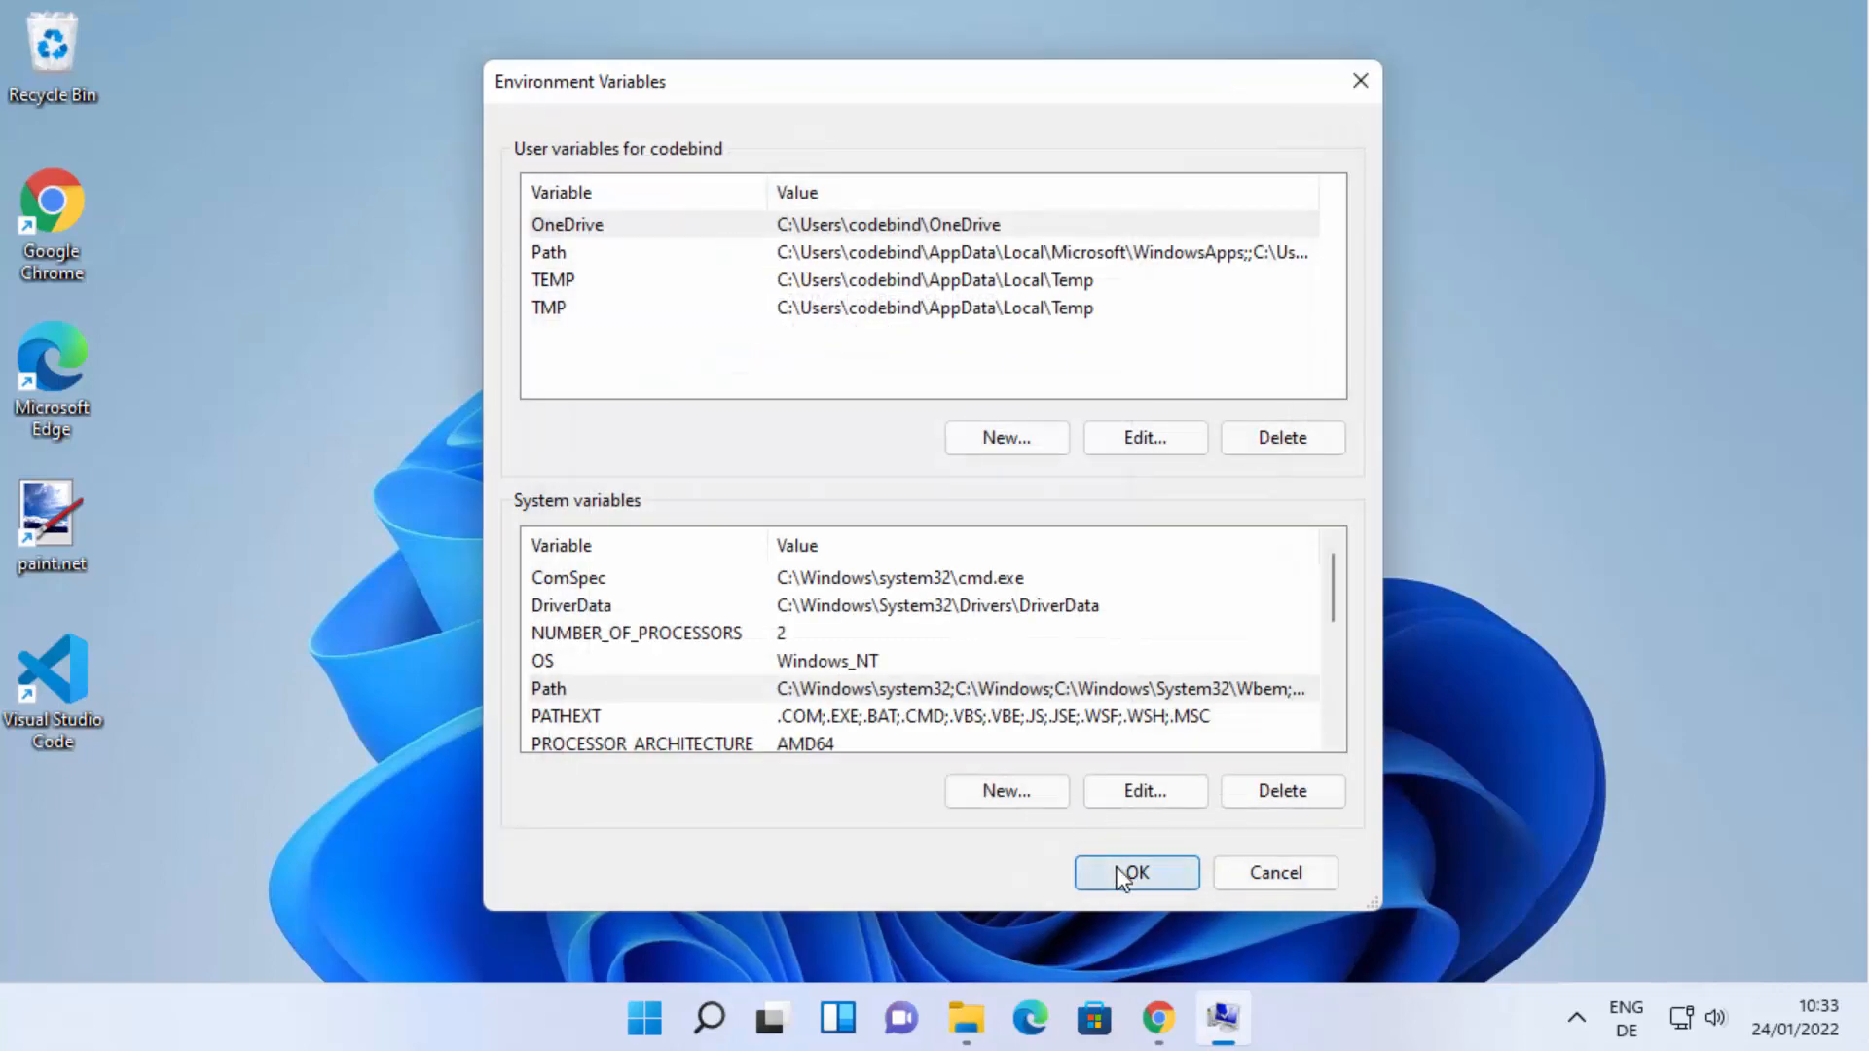
{"action": "left_click", "coordinate": [1122, 876]}
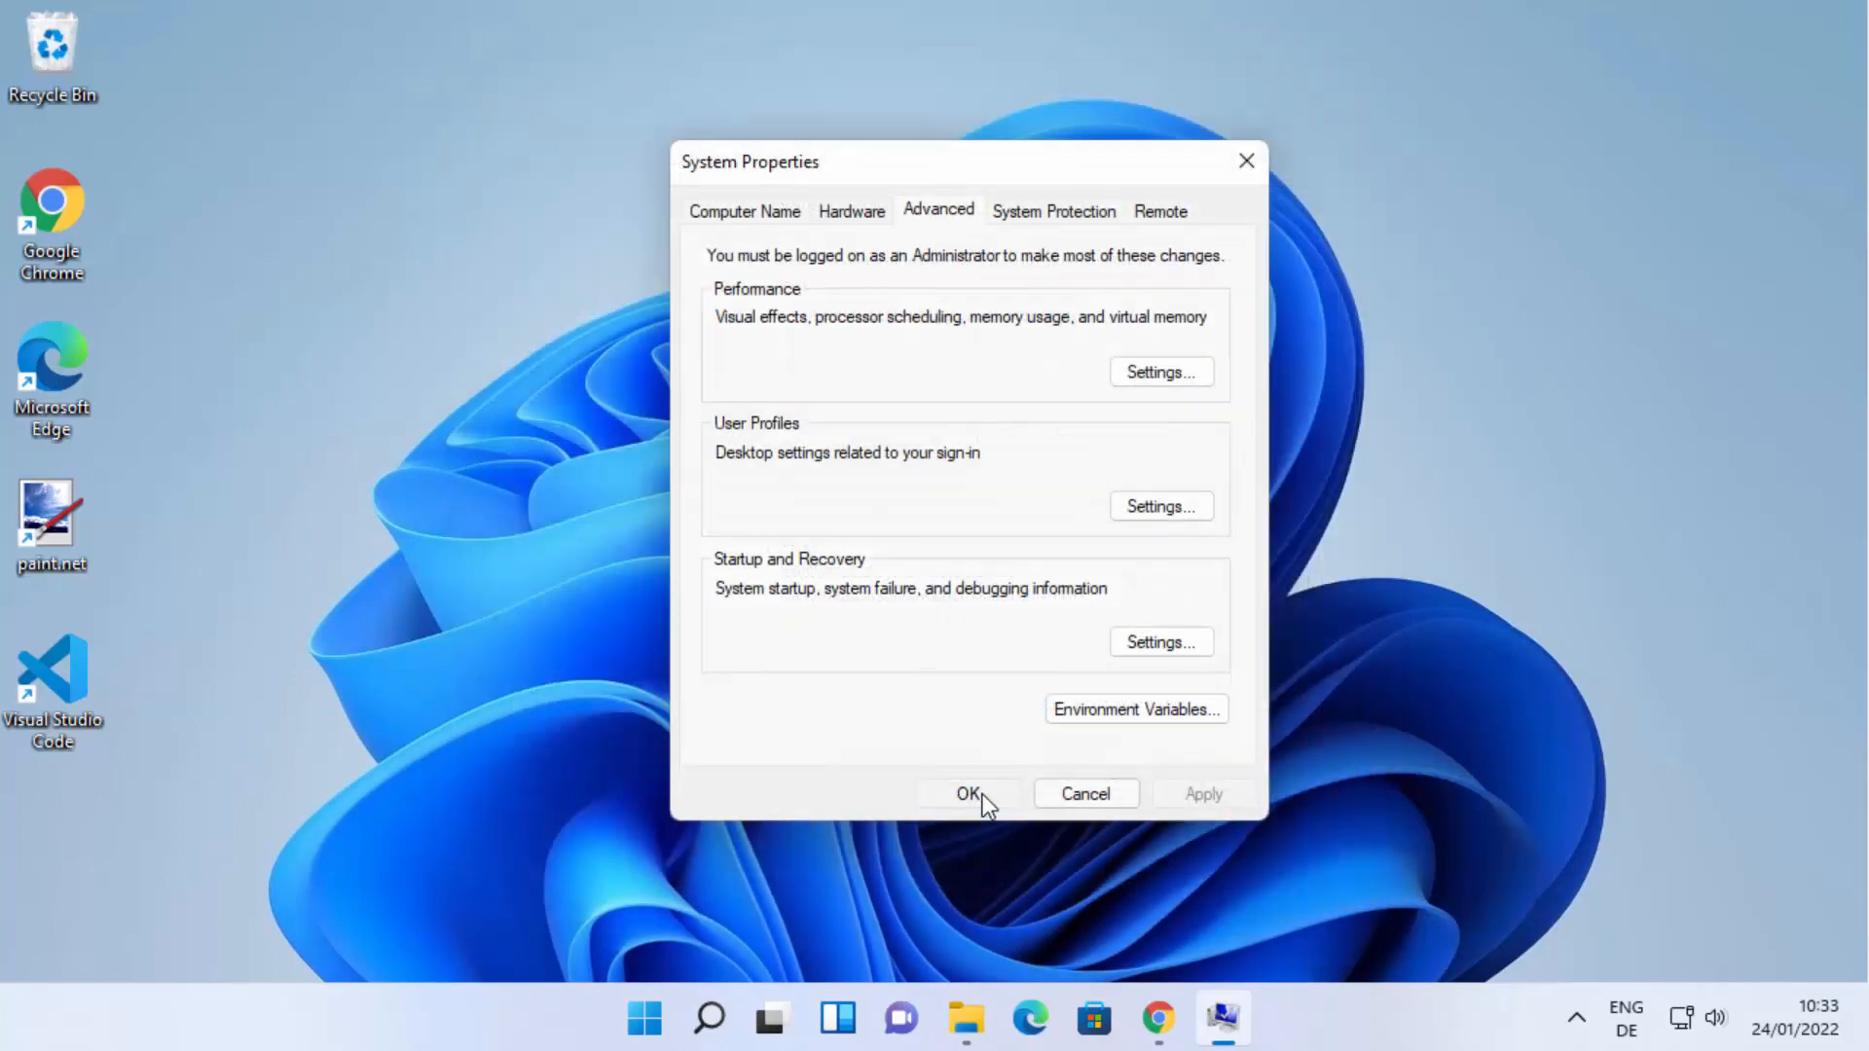
{"action": "left_click", "coordinate": [981, 794]}
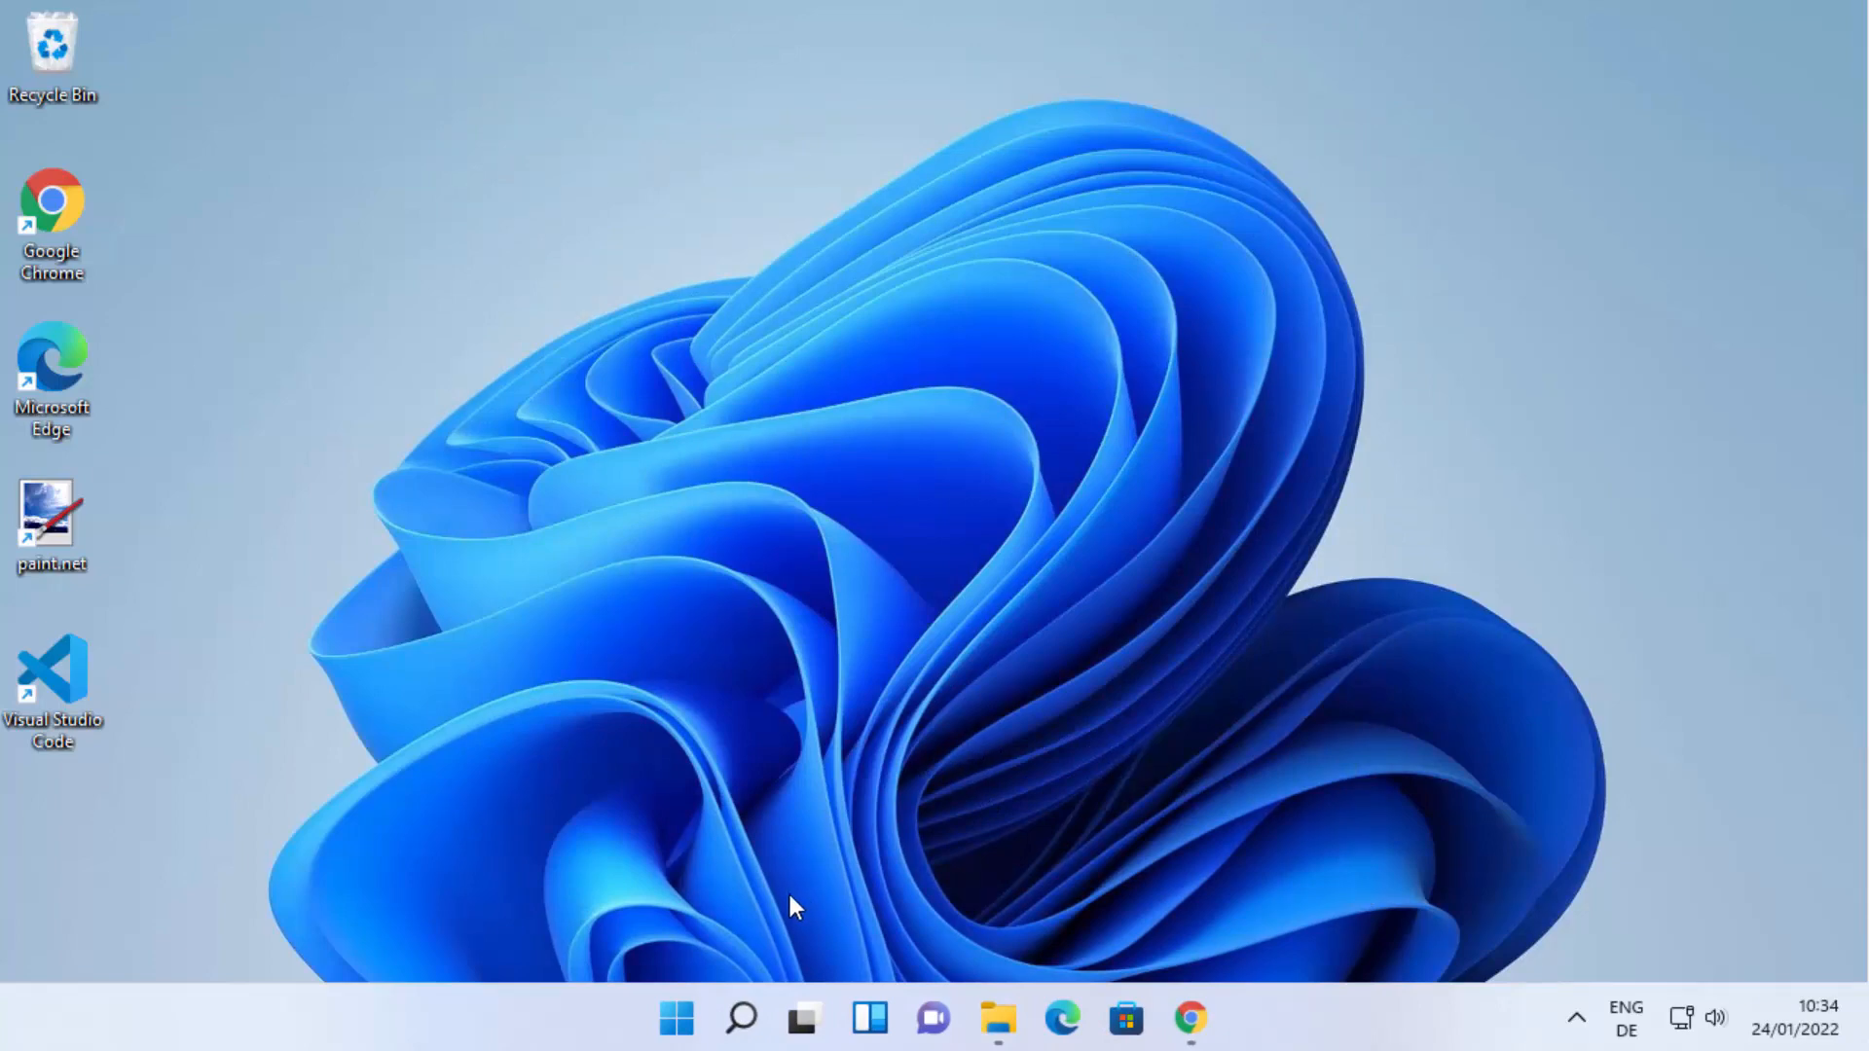
Search Windows for "cmd", open Command Prompt, and maximize its window.
{"action": "left_click", "coordinate": [743, 1020]}
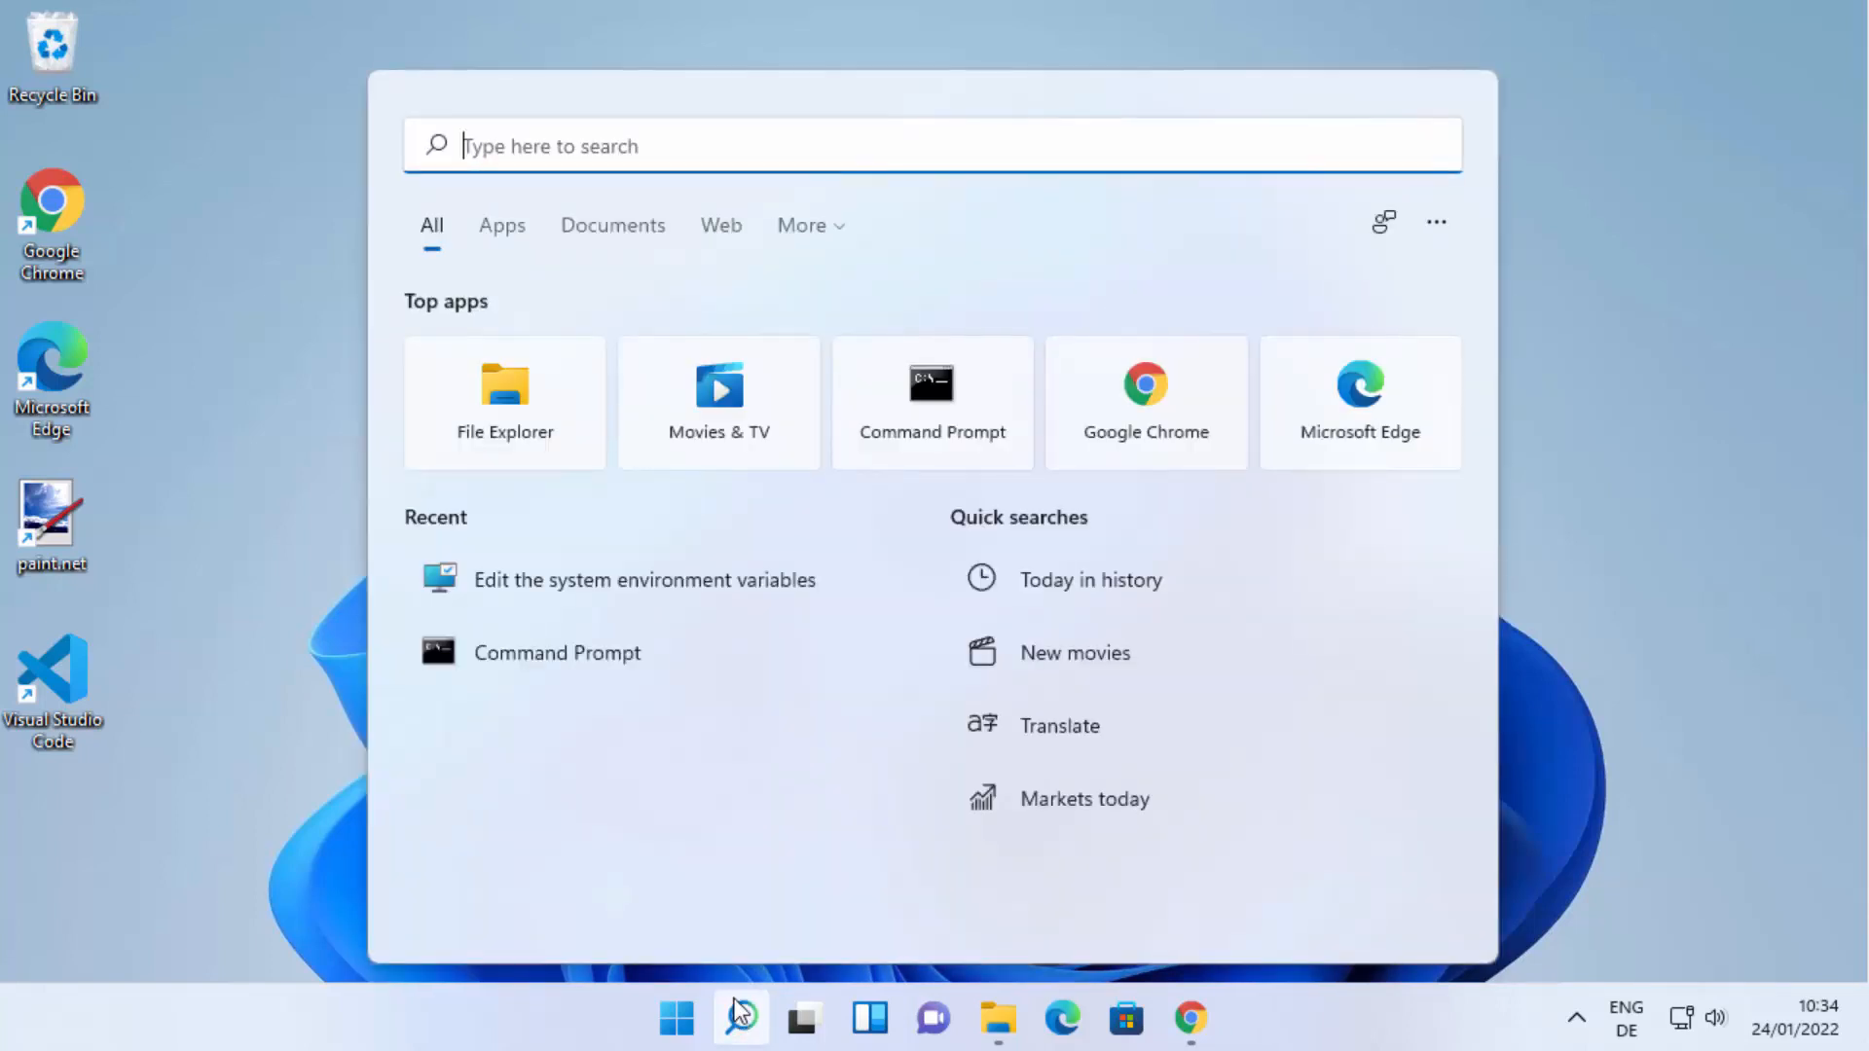
{"action": "type", "text": "cmd"}
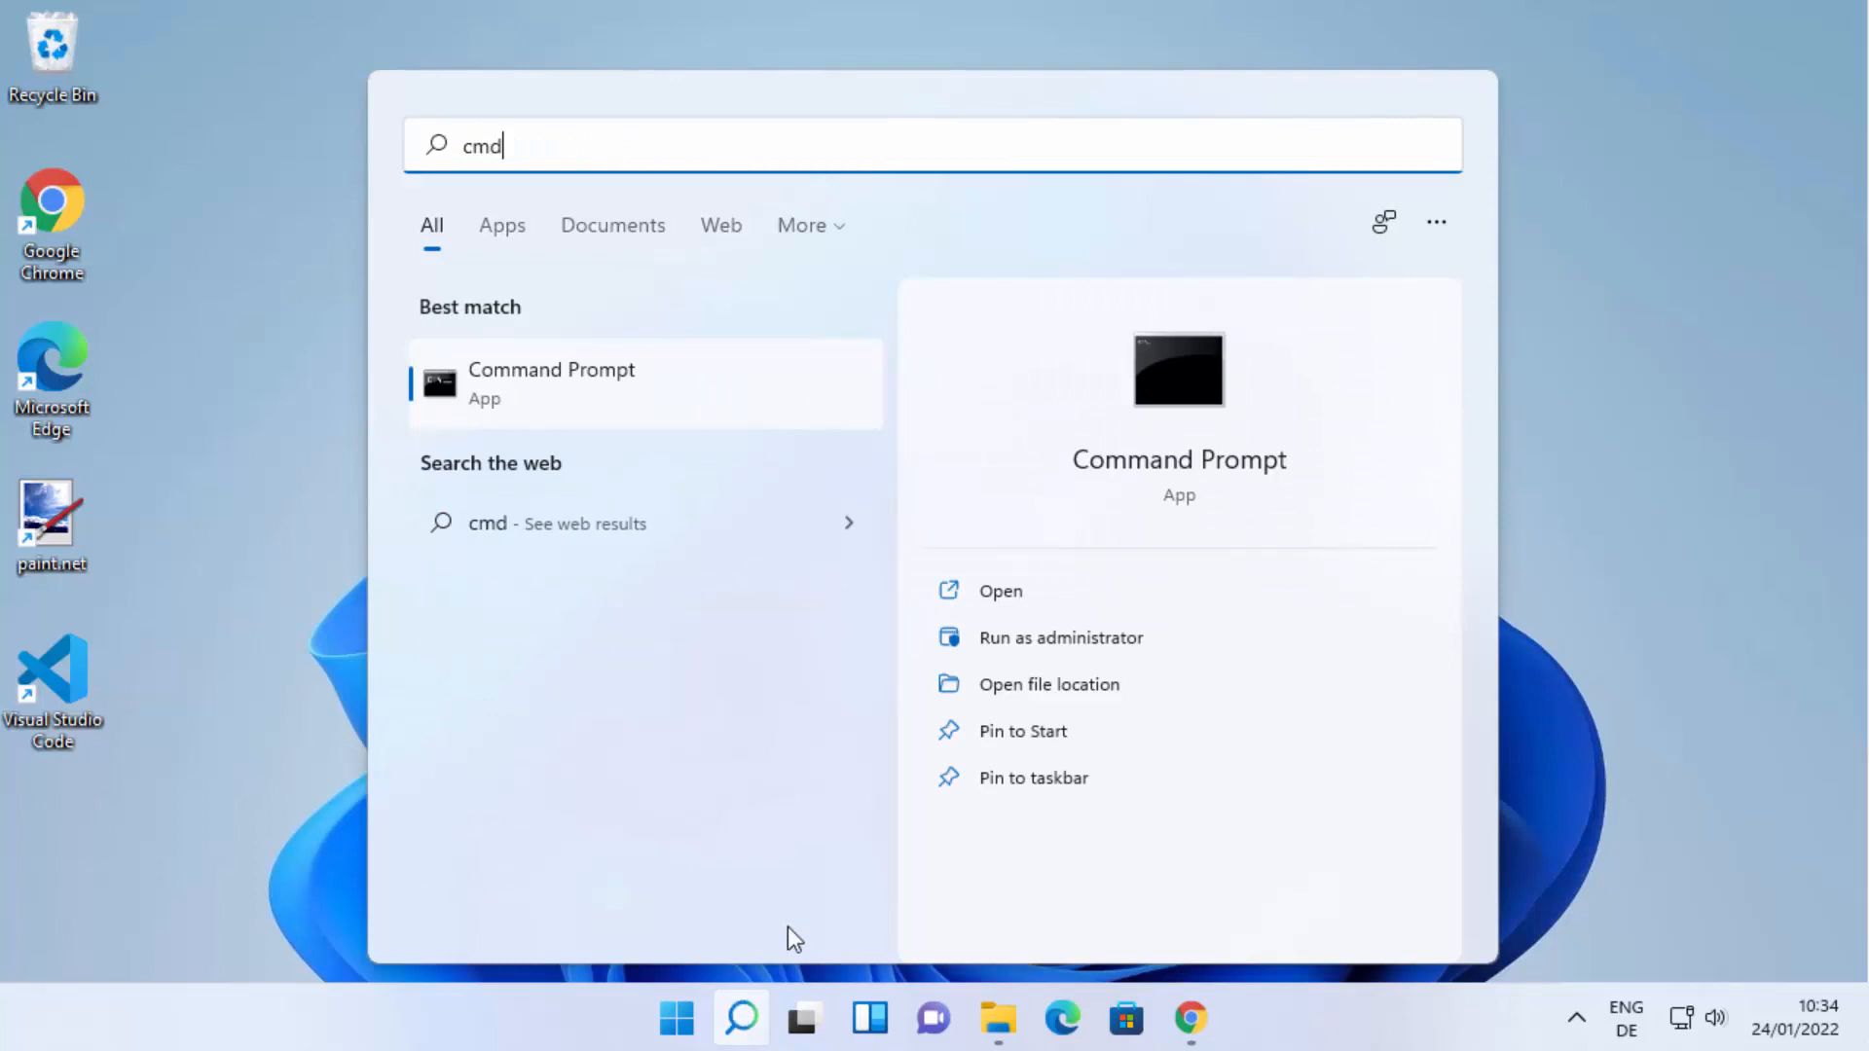
{"action": "left_click", "coordinate": [563, 376]}
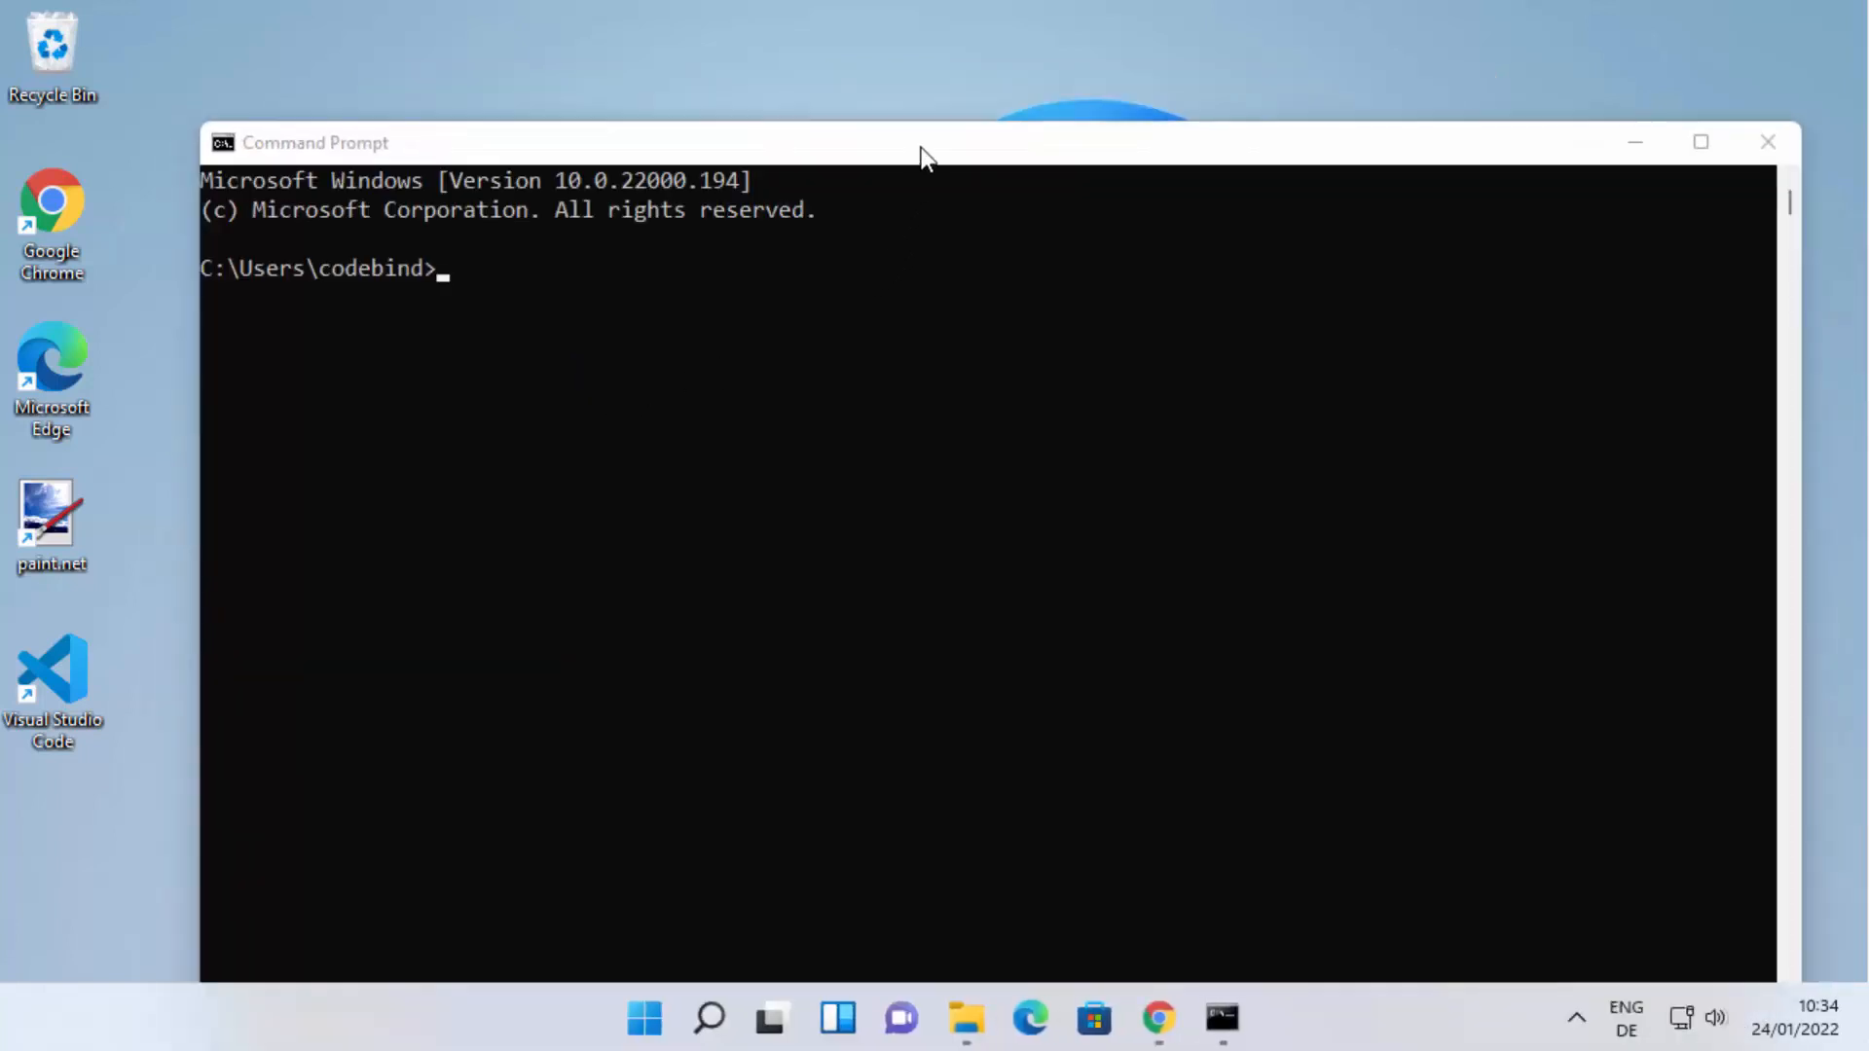
{"action": "double_click", "coordinate": [922, 152]}
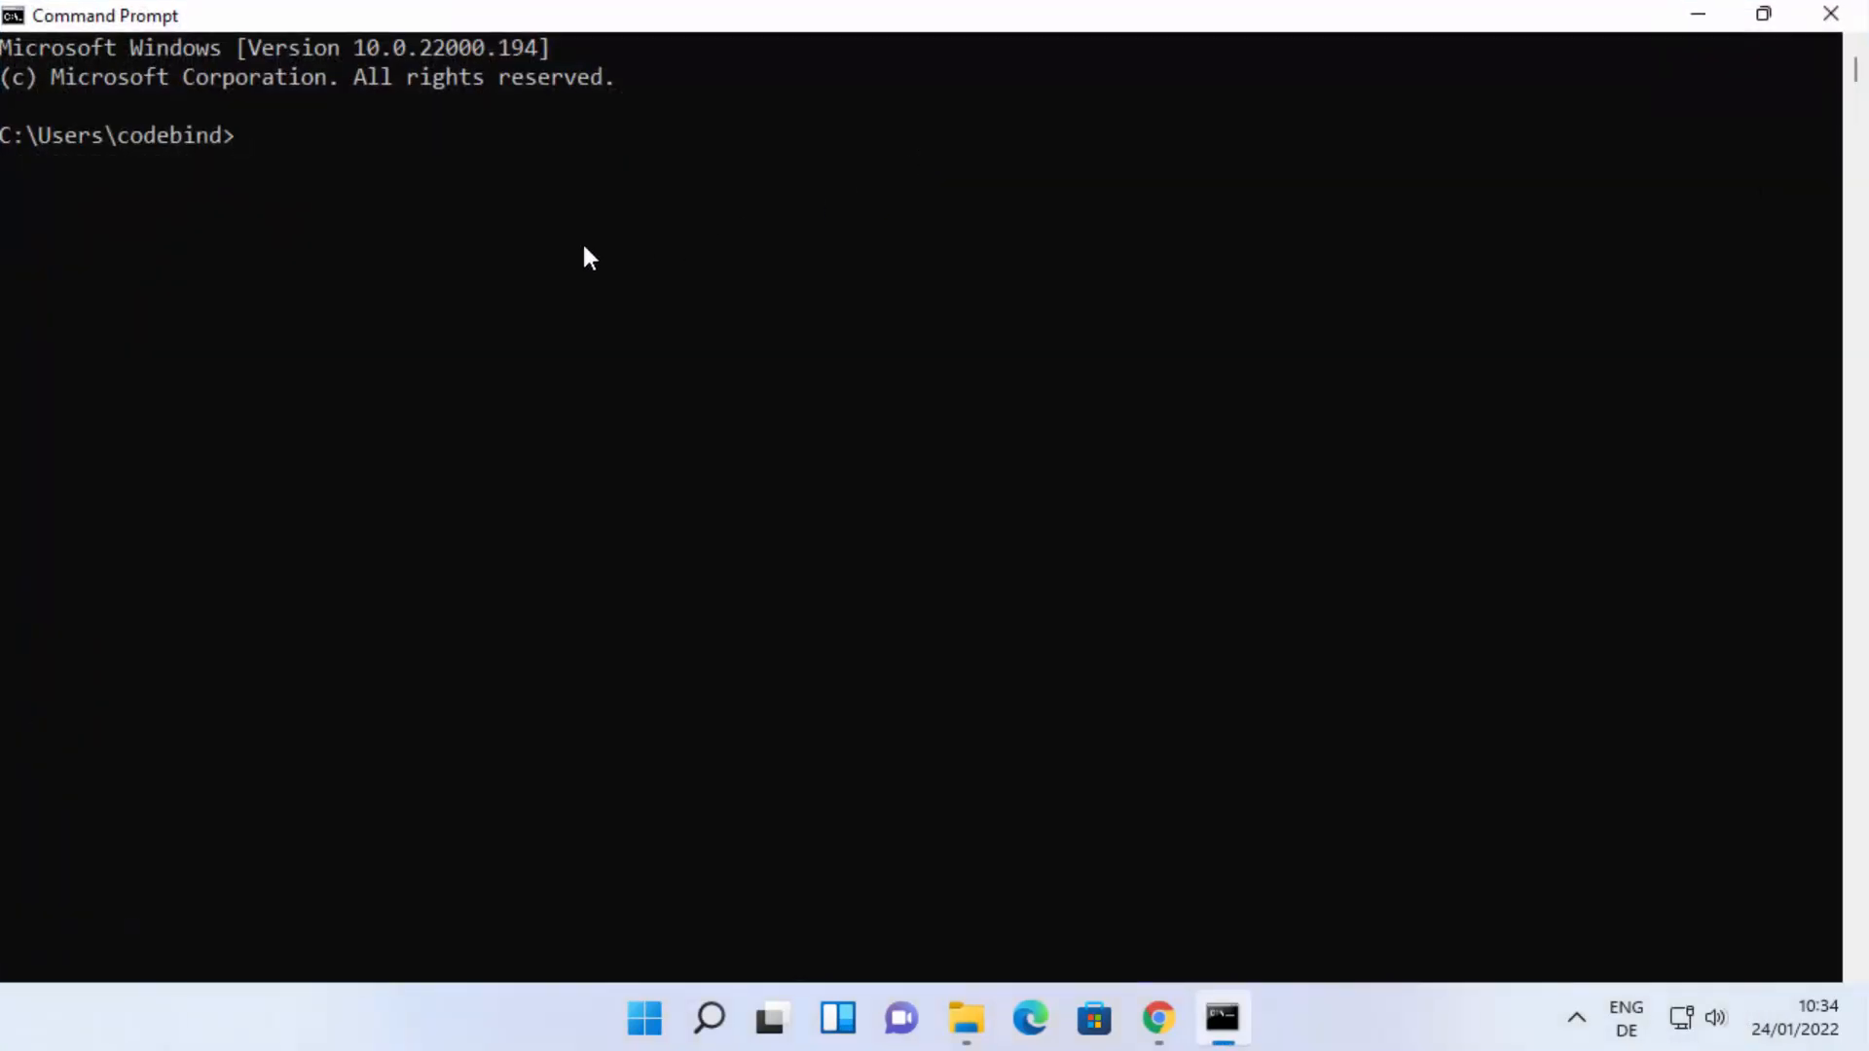
Run php -v in Command Prompt and examine the PHP version number in the output.
{"action": "type", "text": "php -v"}
{"action": "key", "text": "Return"}
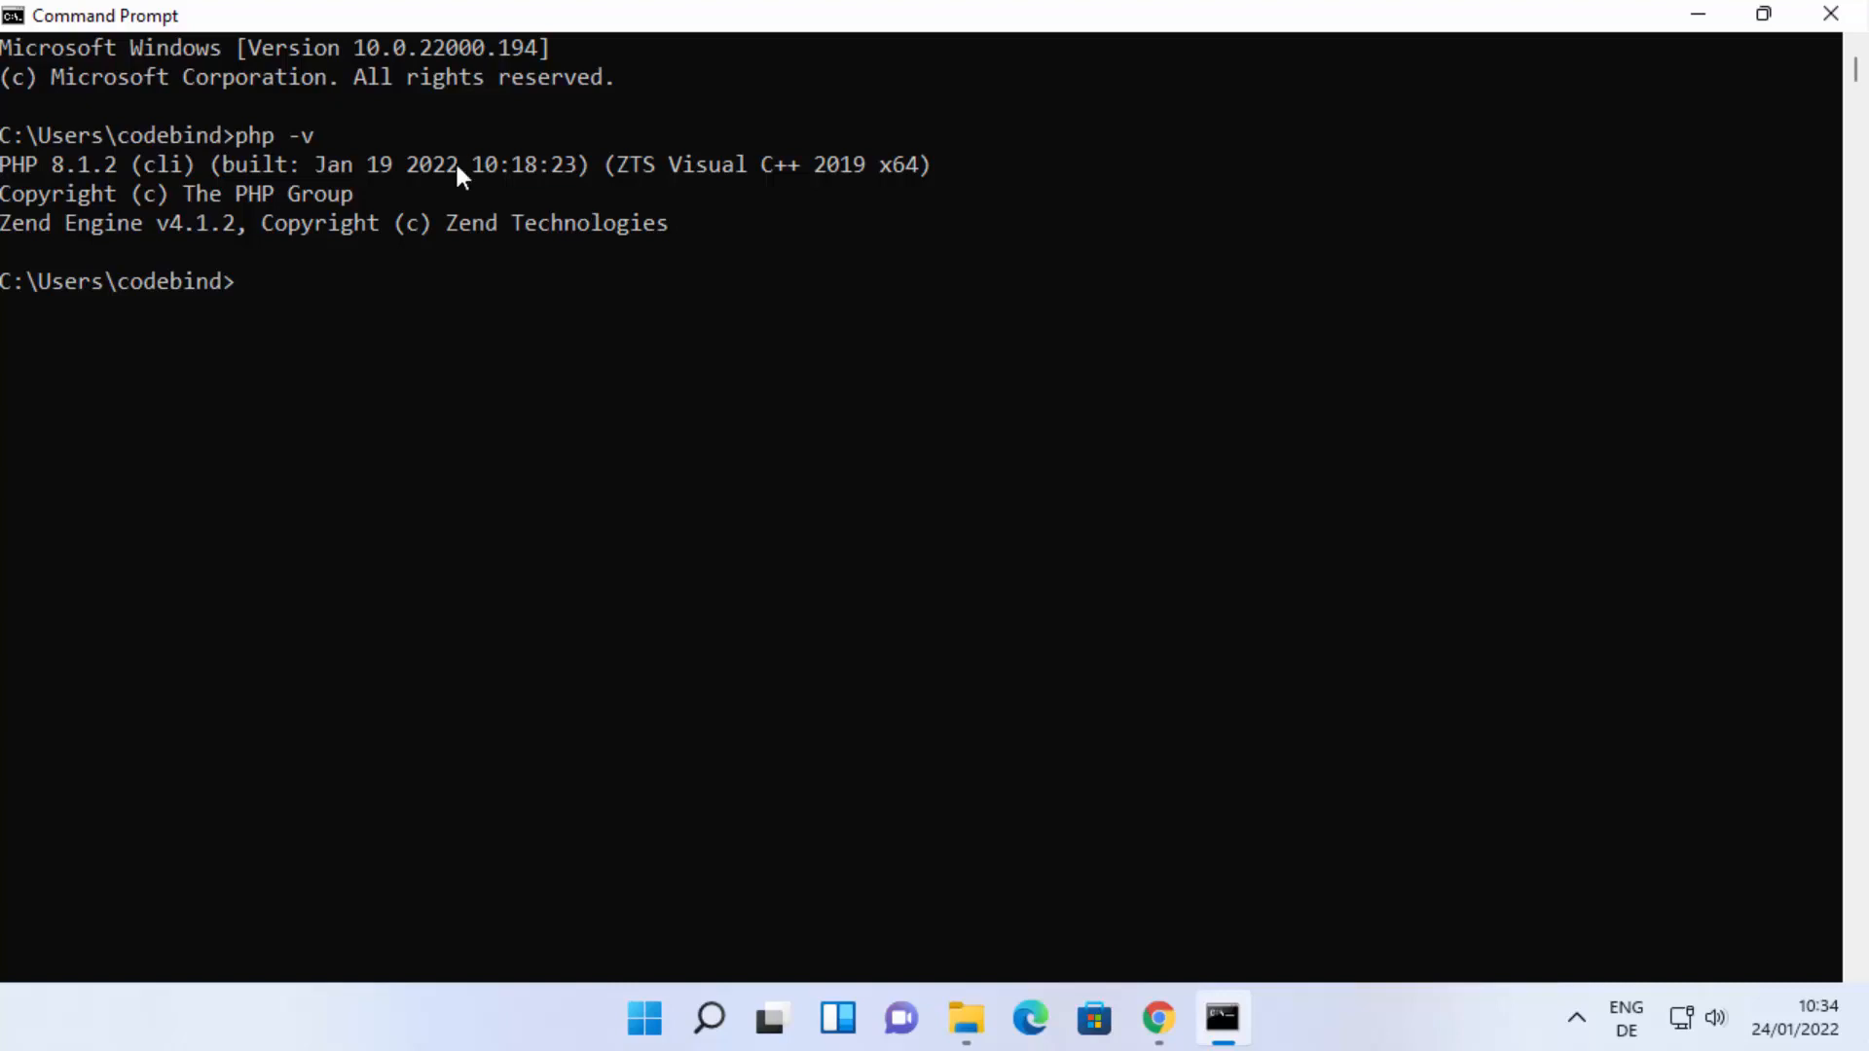
{"action": "left_click", "coordinate": [40, 163]}
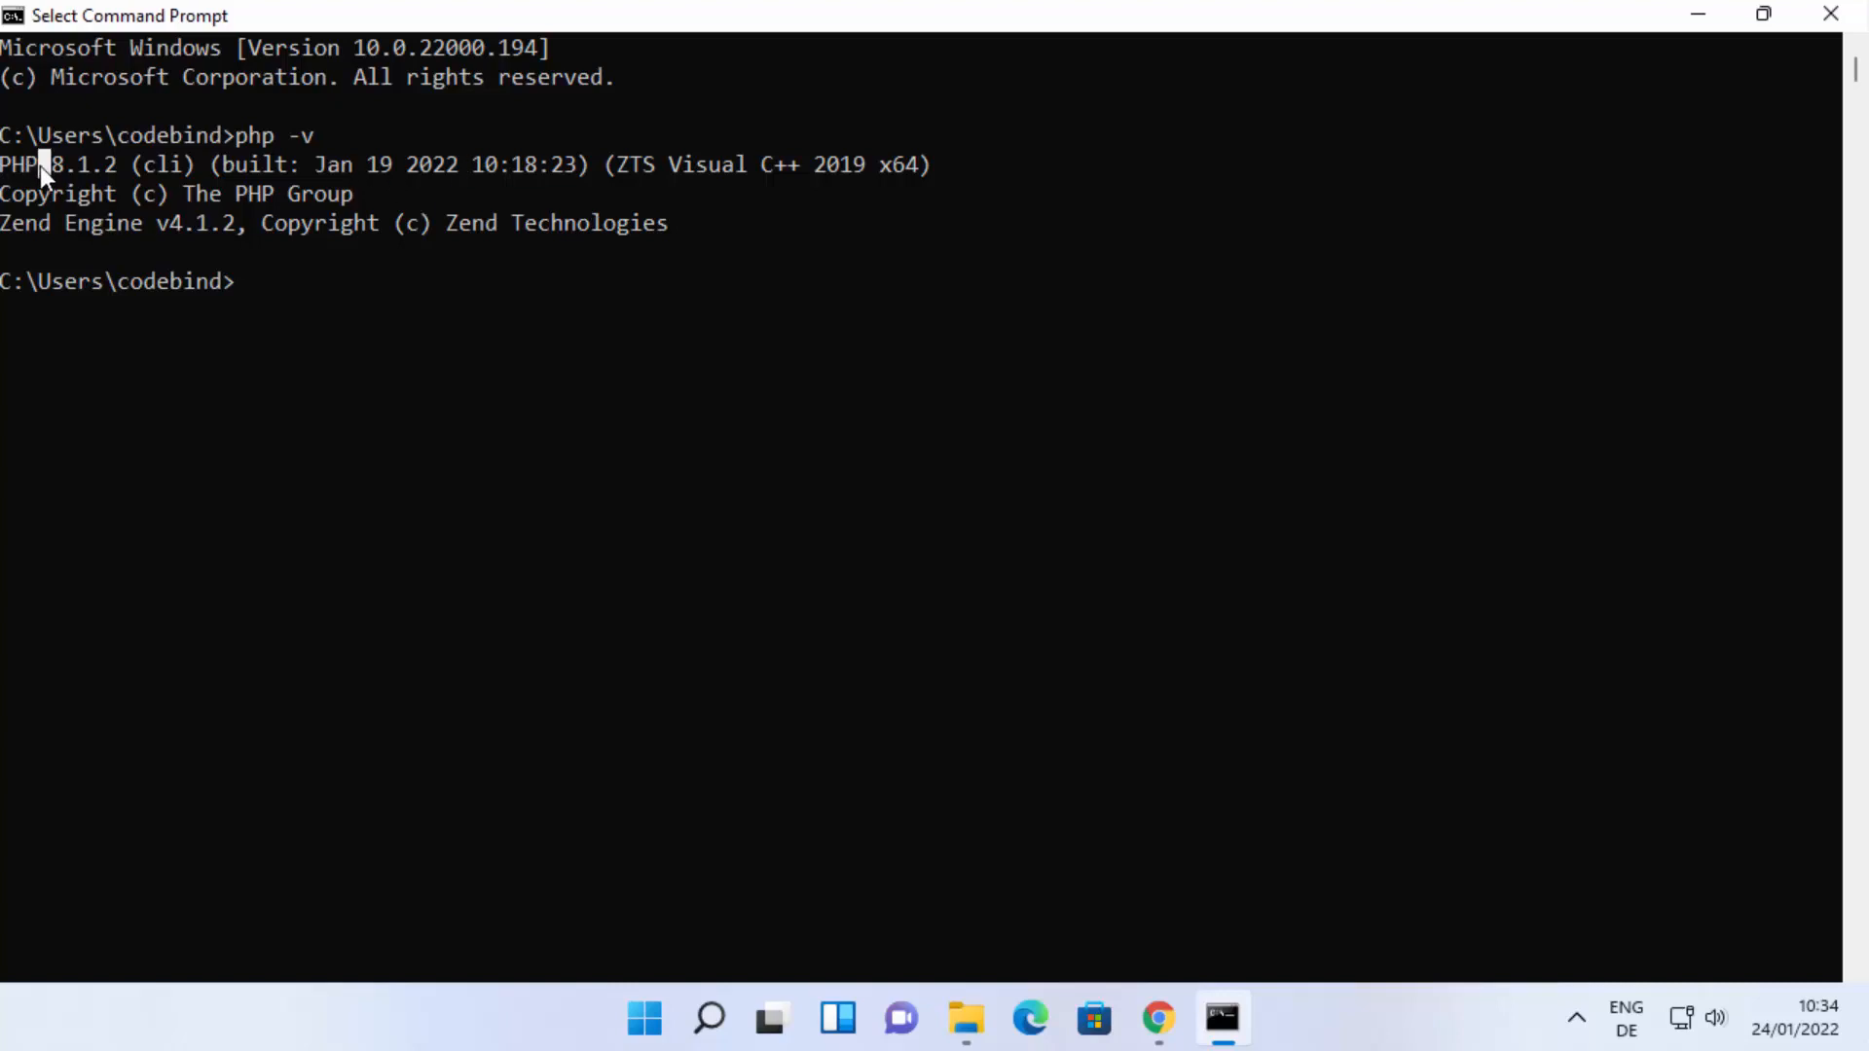
{"action": "left_click_drag", "start_coordinate": [51, 168], "coordinate": [109, 162]}
{"action": "left_click", "coordinate": [621, 405]}
Shift the Command Prompt window aside and create a desktop folder named PhpDemo, placed beside the Recycle Bin.
{"action": "left_click_drag", "start_coordinate": [1268, 23], "coordinate": [1326, 57]}
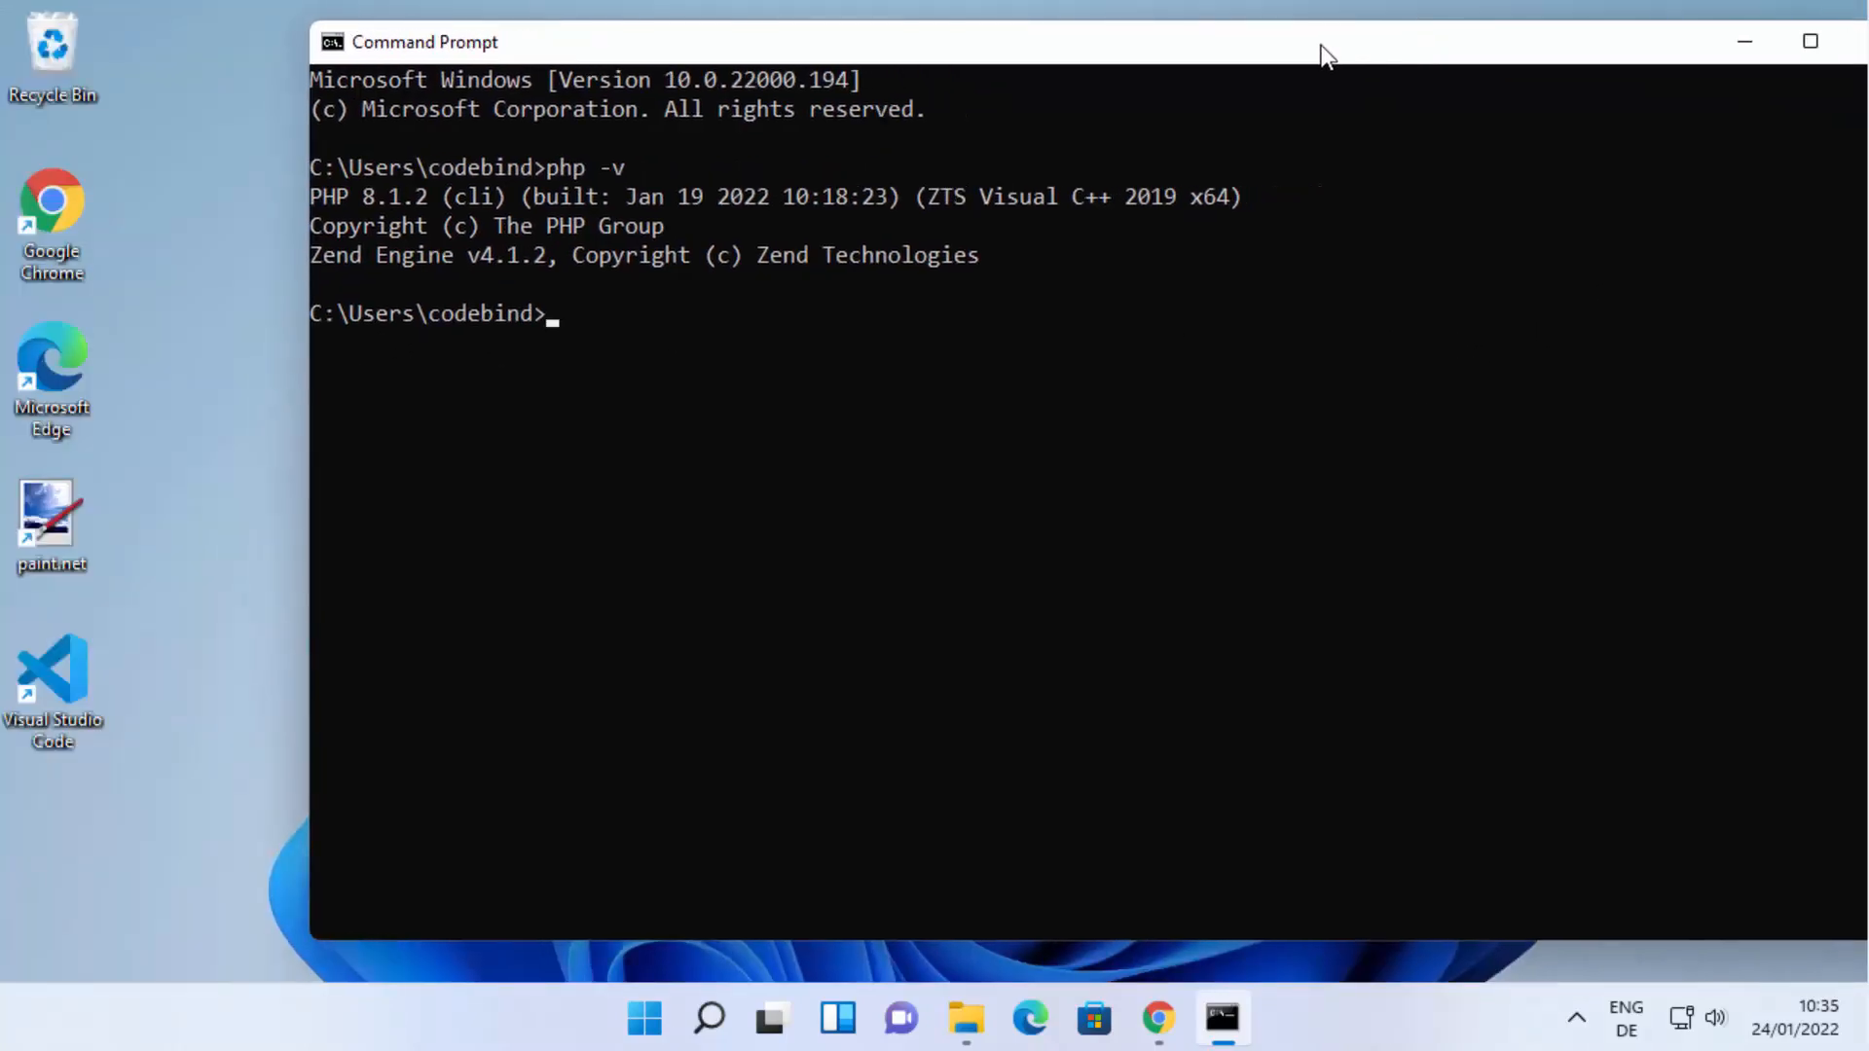
{"action": "left_click", "coordinate": [191, 181]}
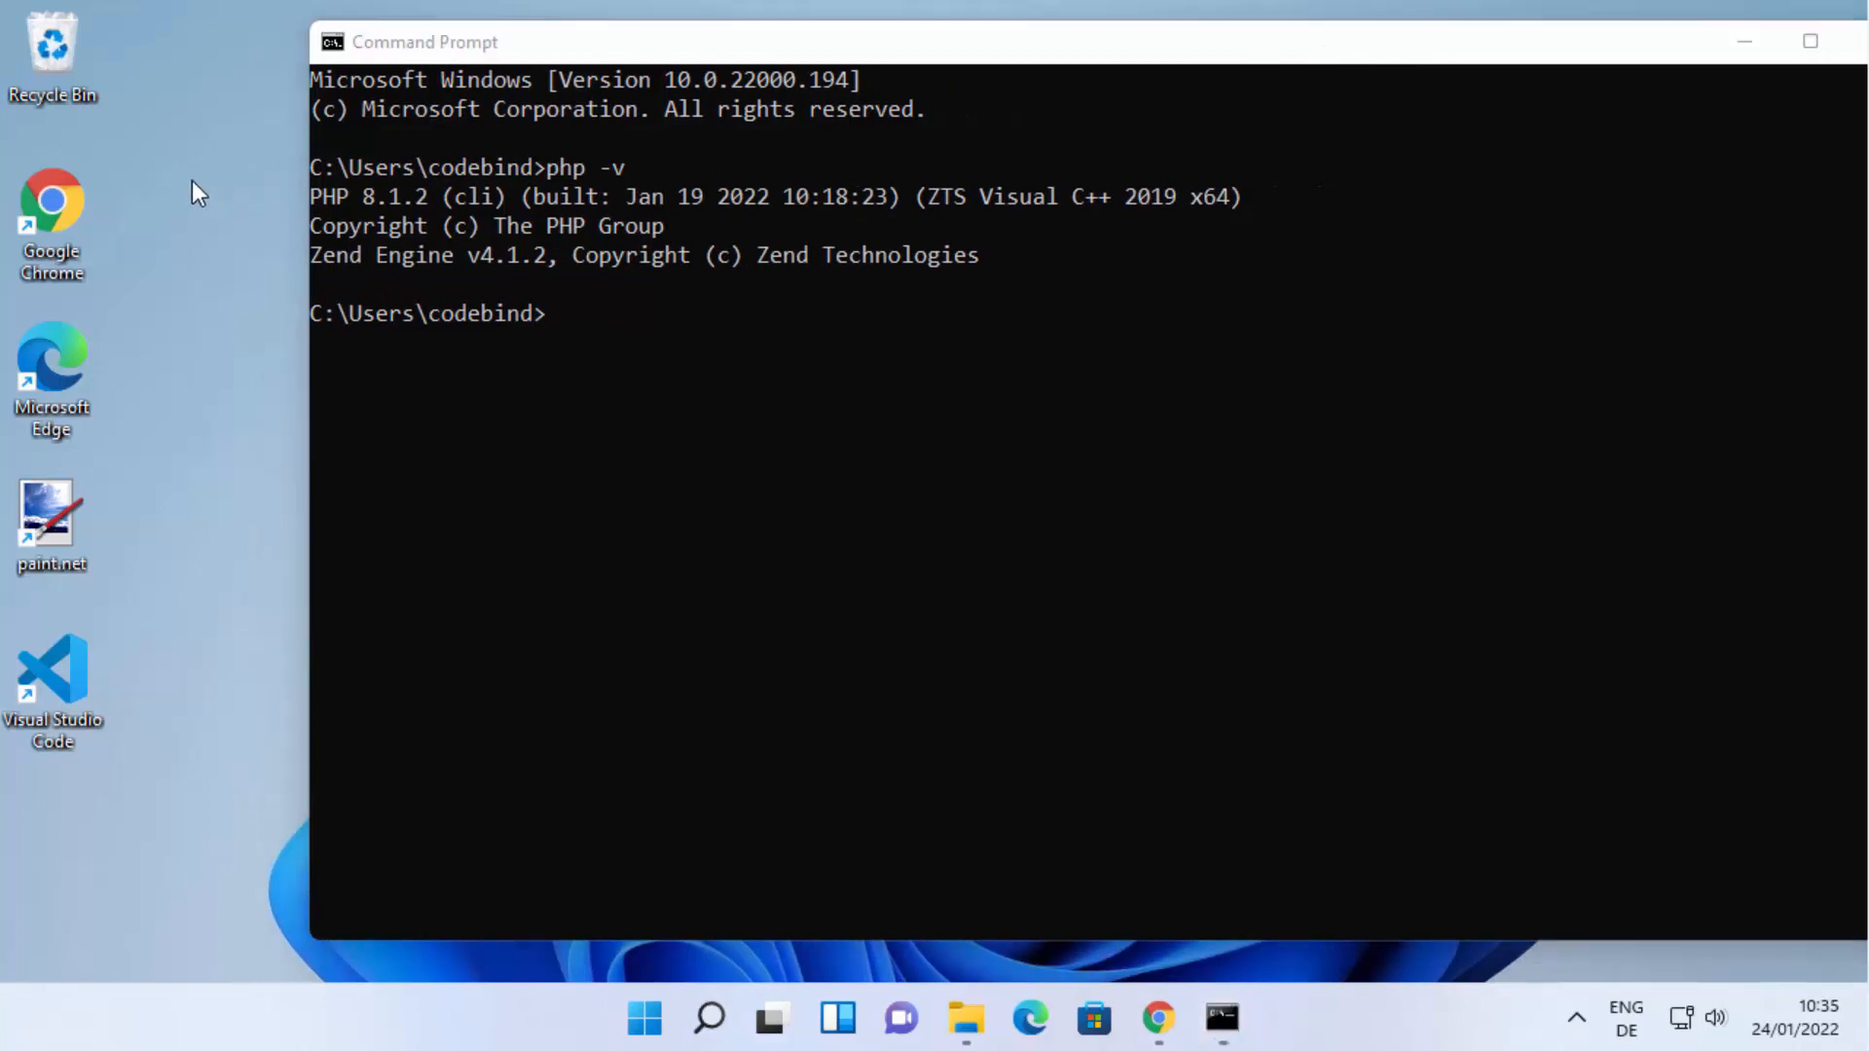
{"action": "right_click", "coordinate": [189, 178]}
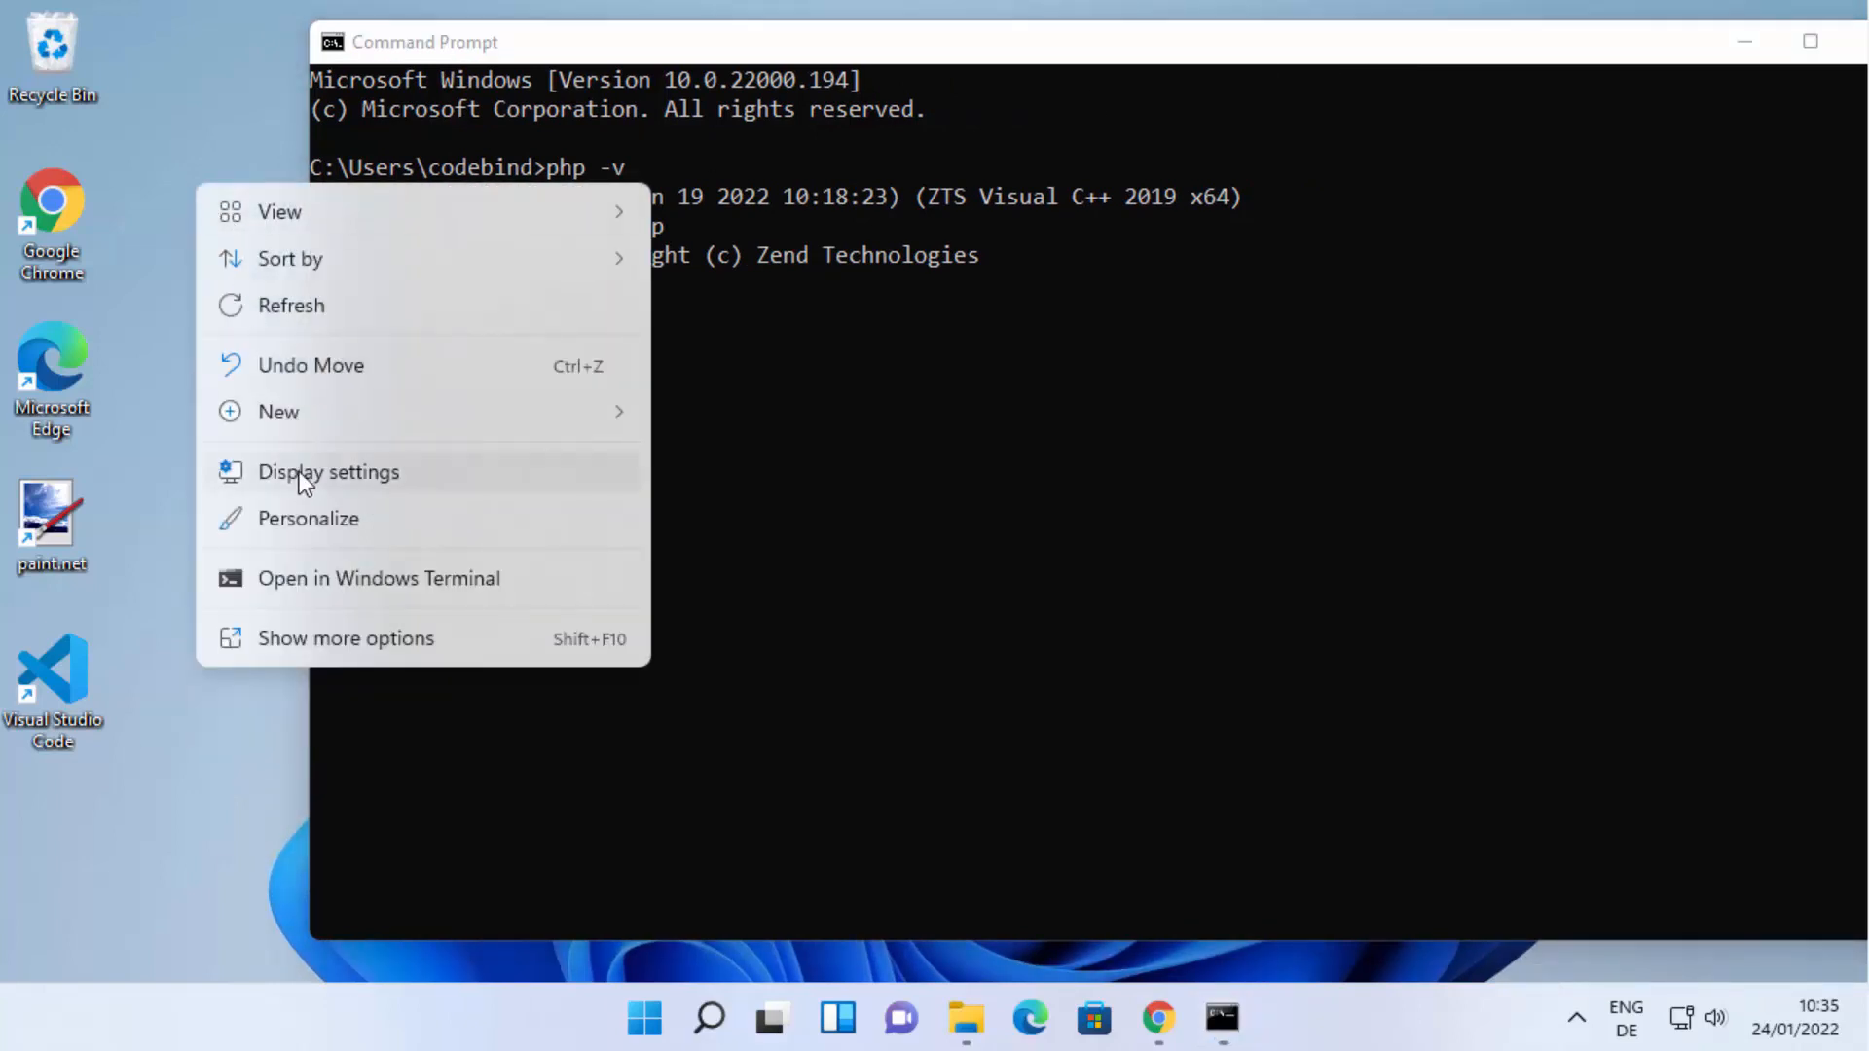
{"action": "mouse_move", "coordinate": [304, 423]}
{"action": "left_click", "coordinate": [711, 411]}
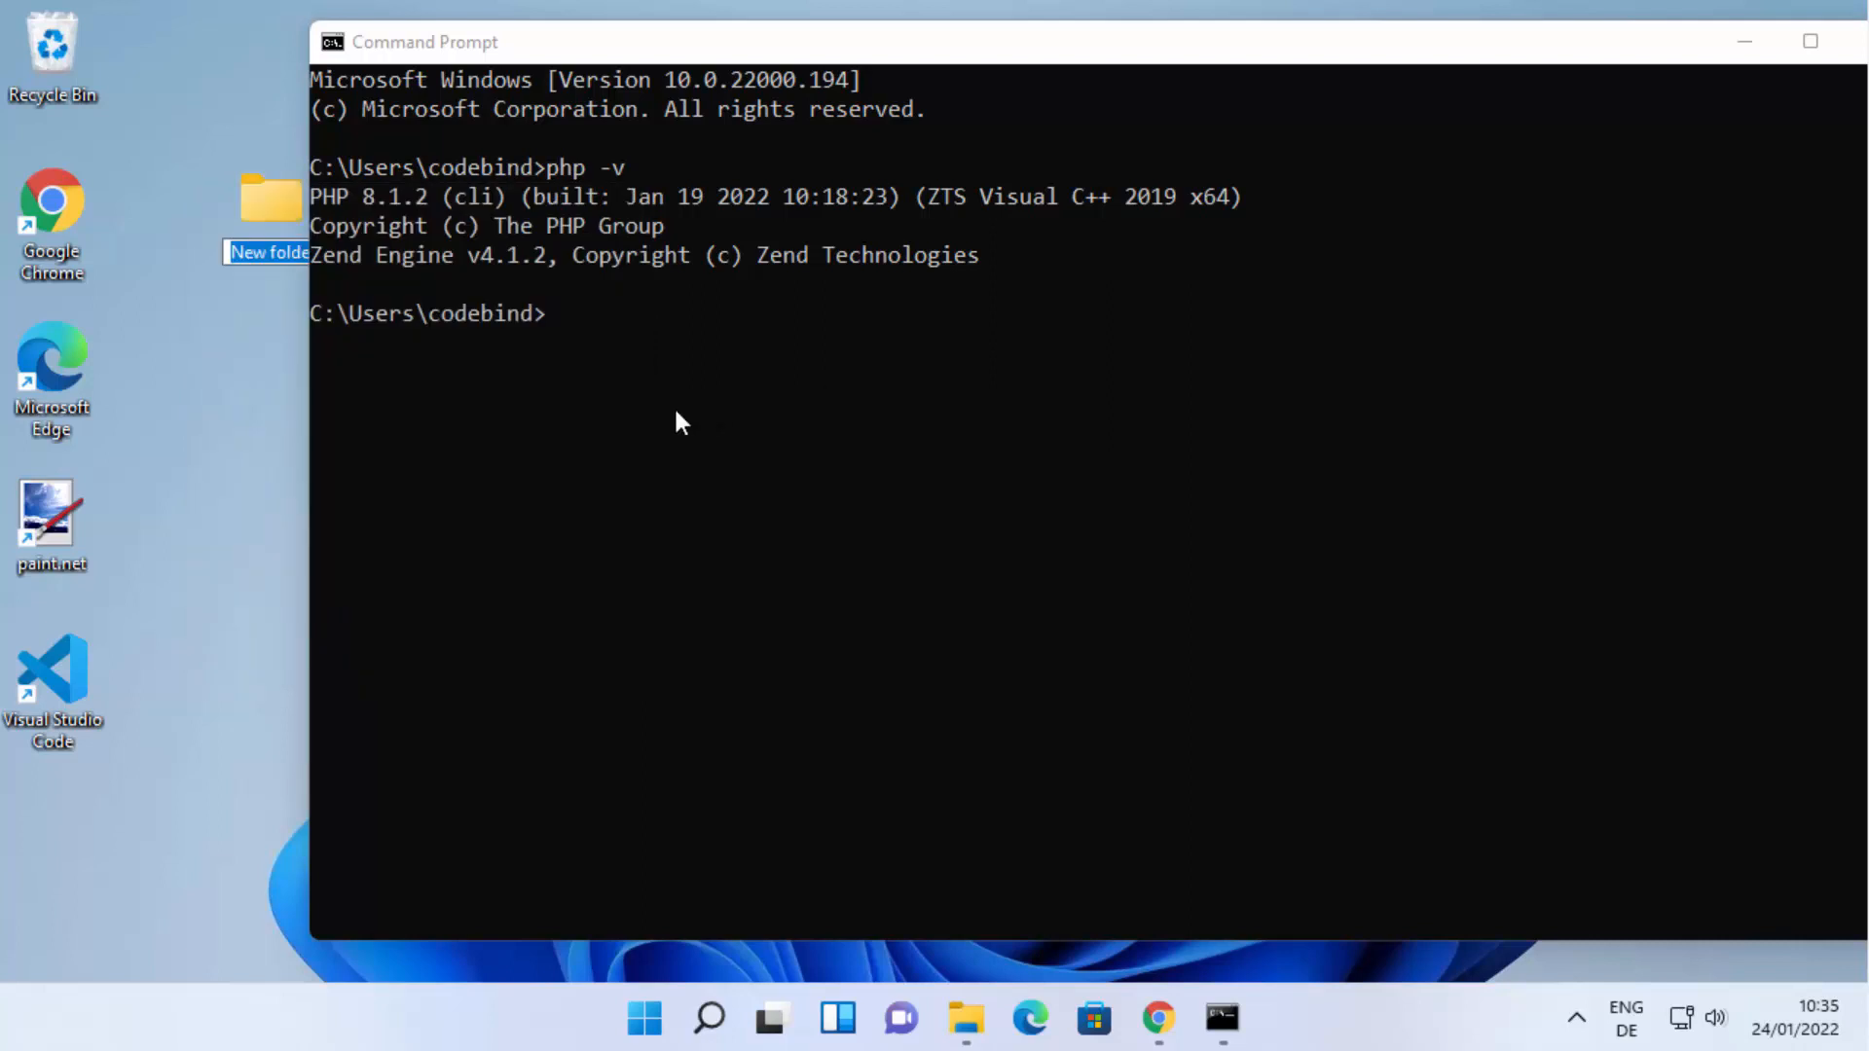
{"action": "type", "text": "P"}
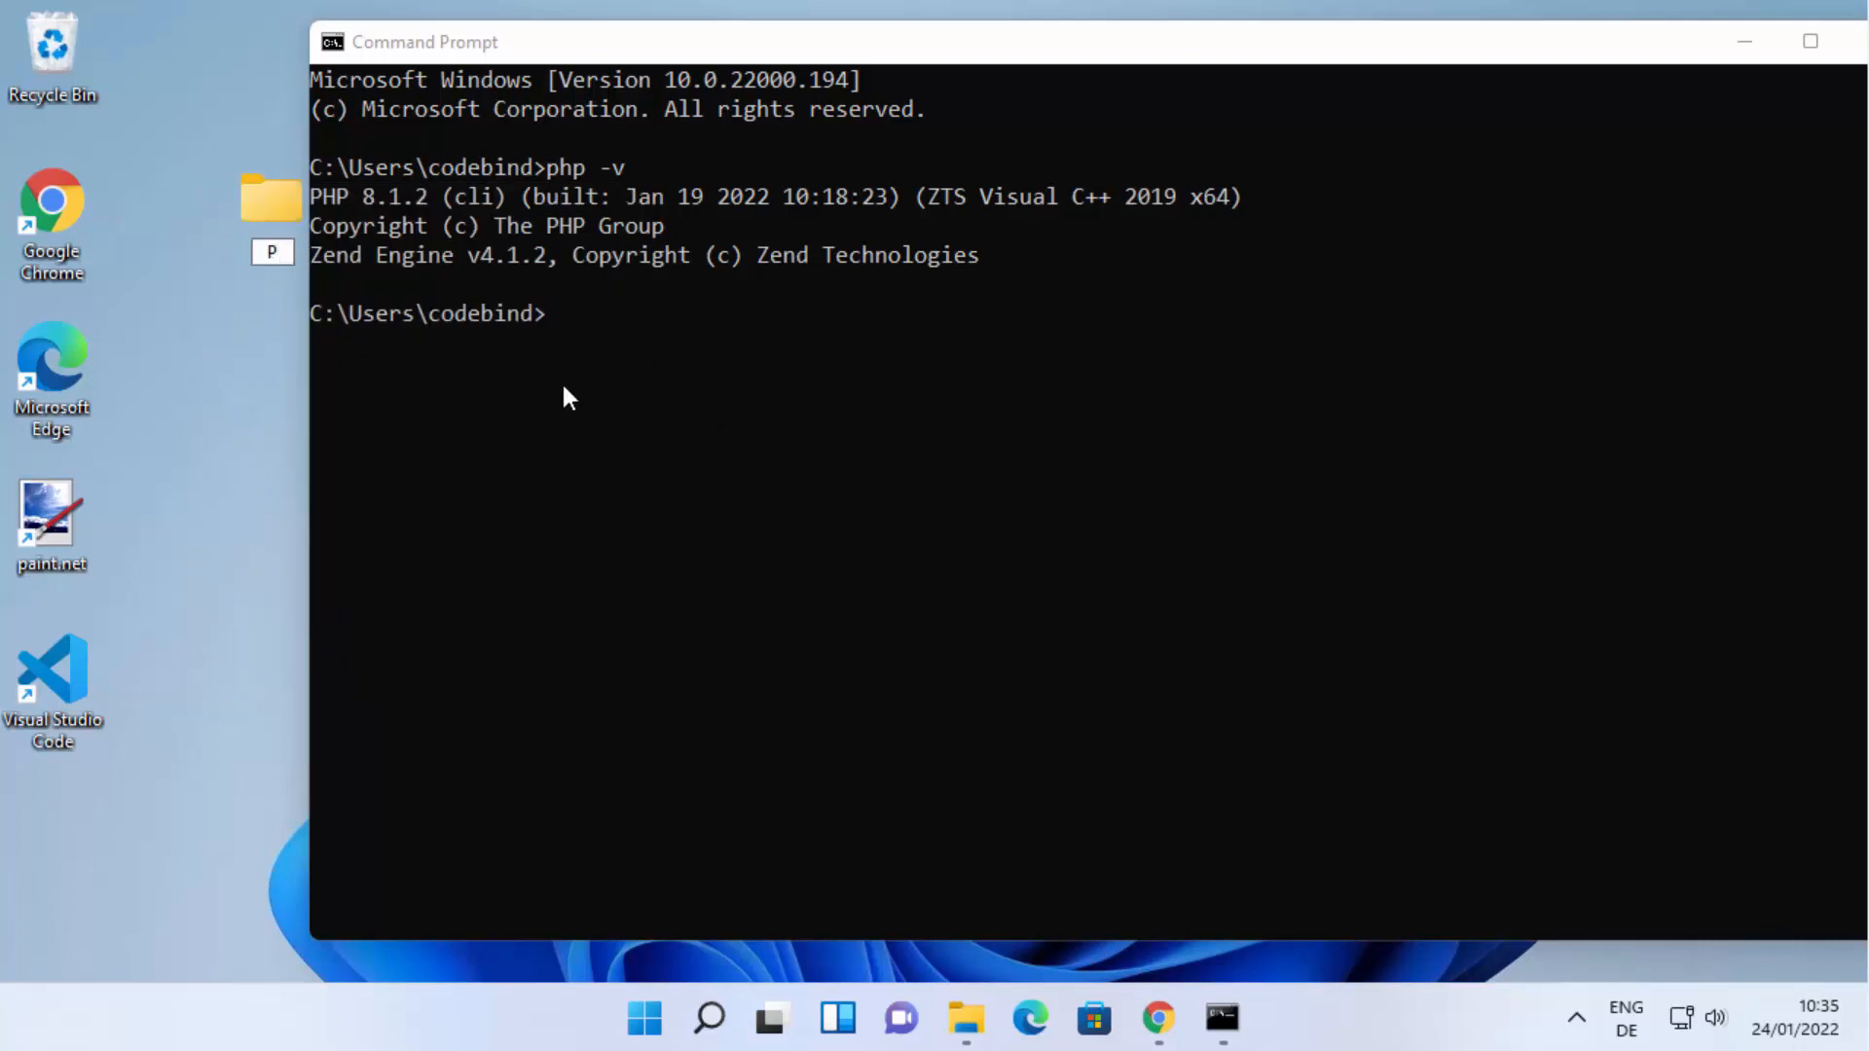
{"action": "type", "text": "hpDemo"}
{"action": "key", "text": "Return"}
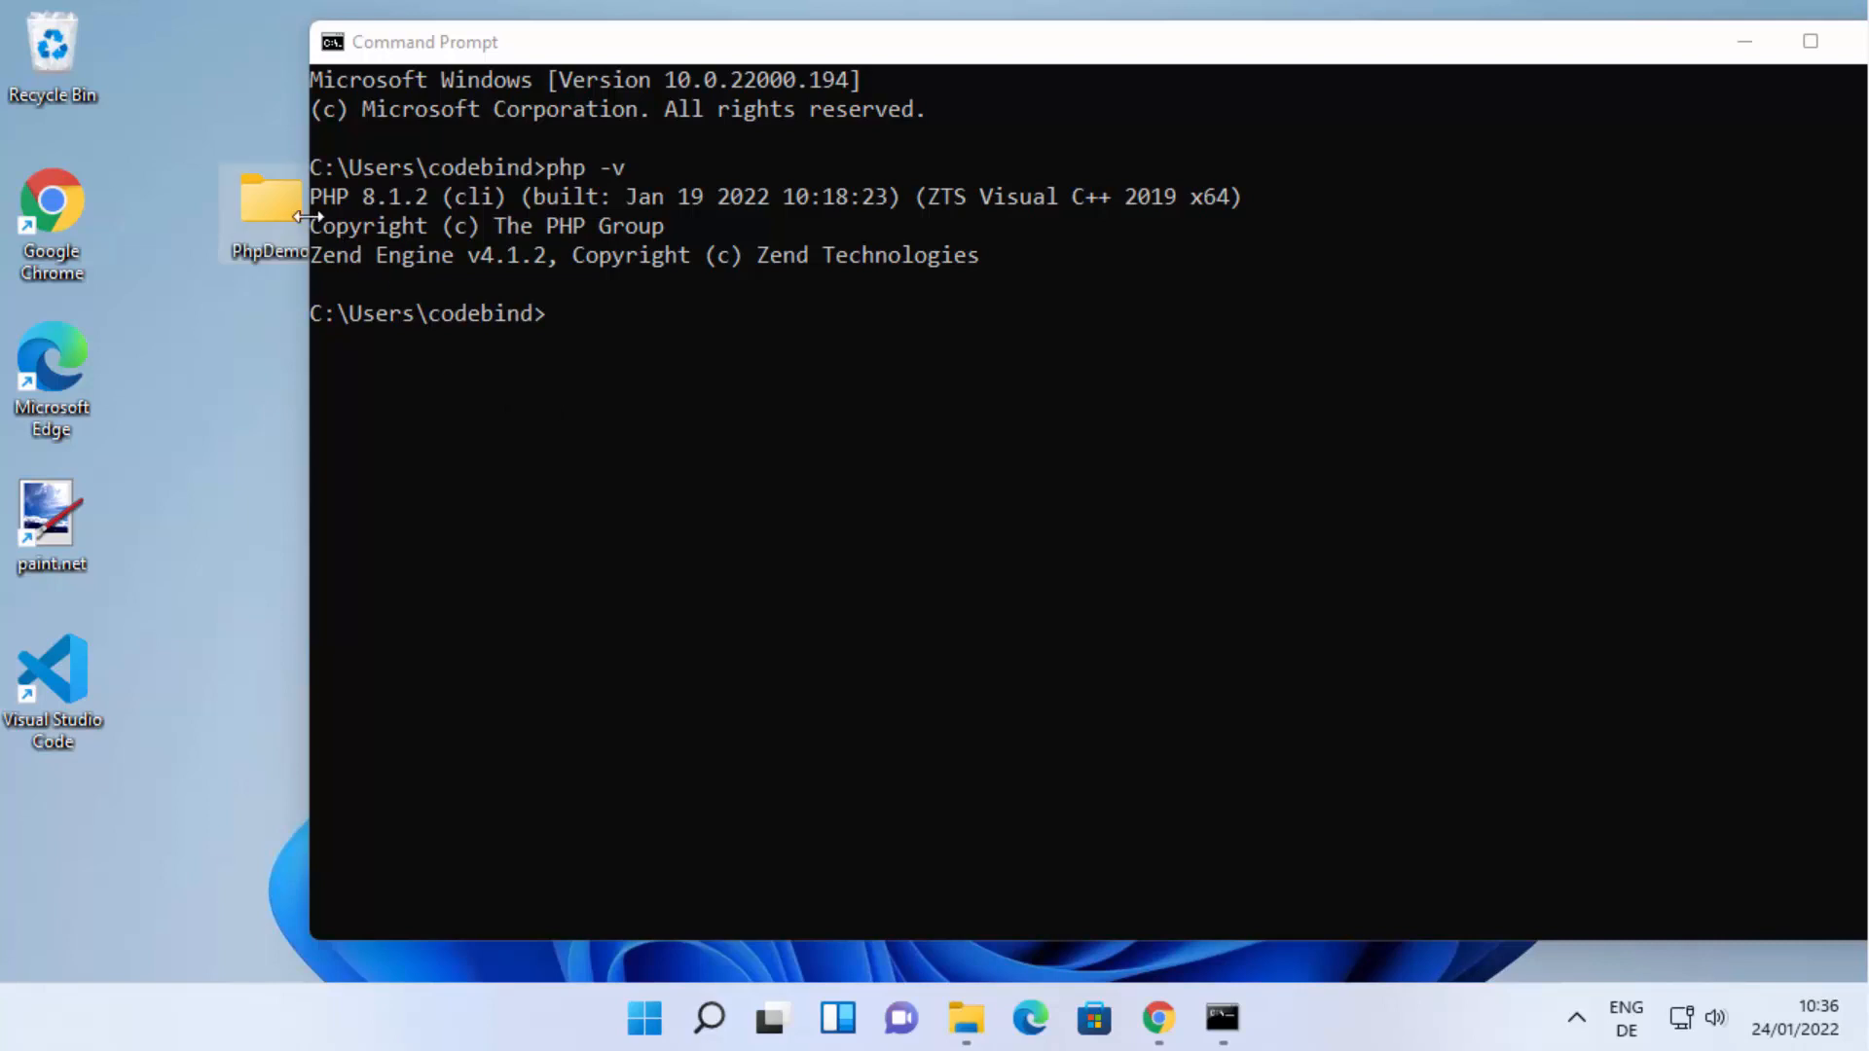
{"action": "left_click_drag", "start_coordinate": [267, 202], "coordinate": [195, 85]}
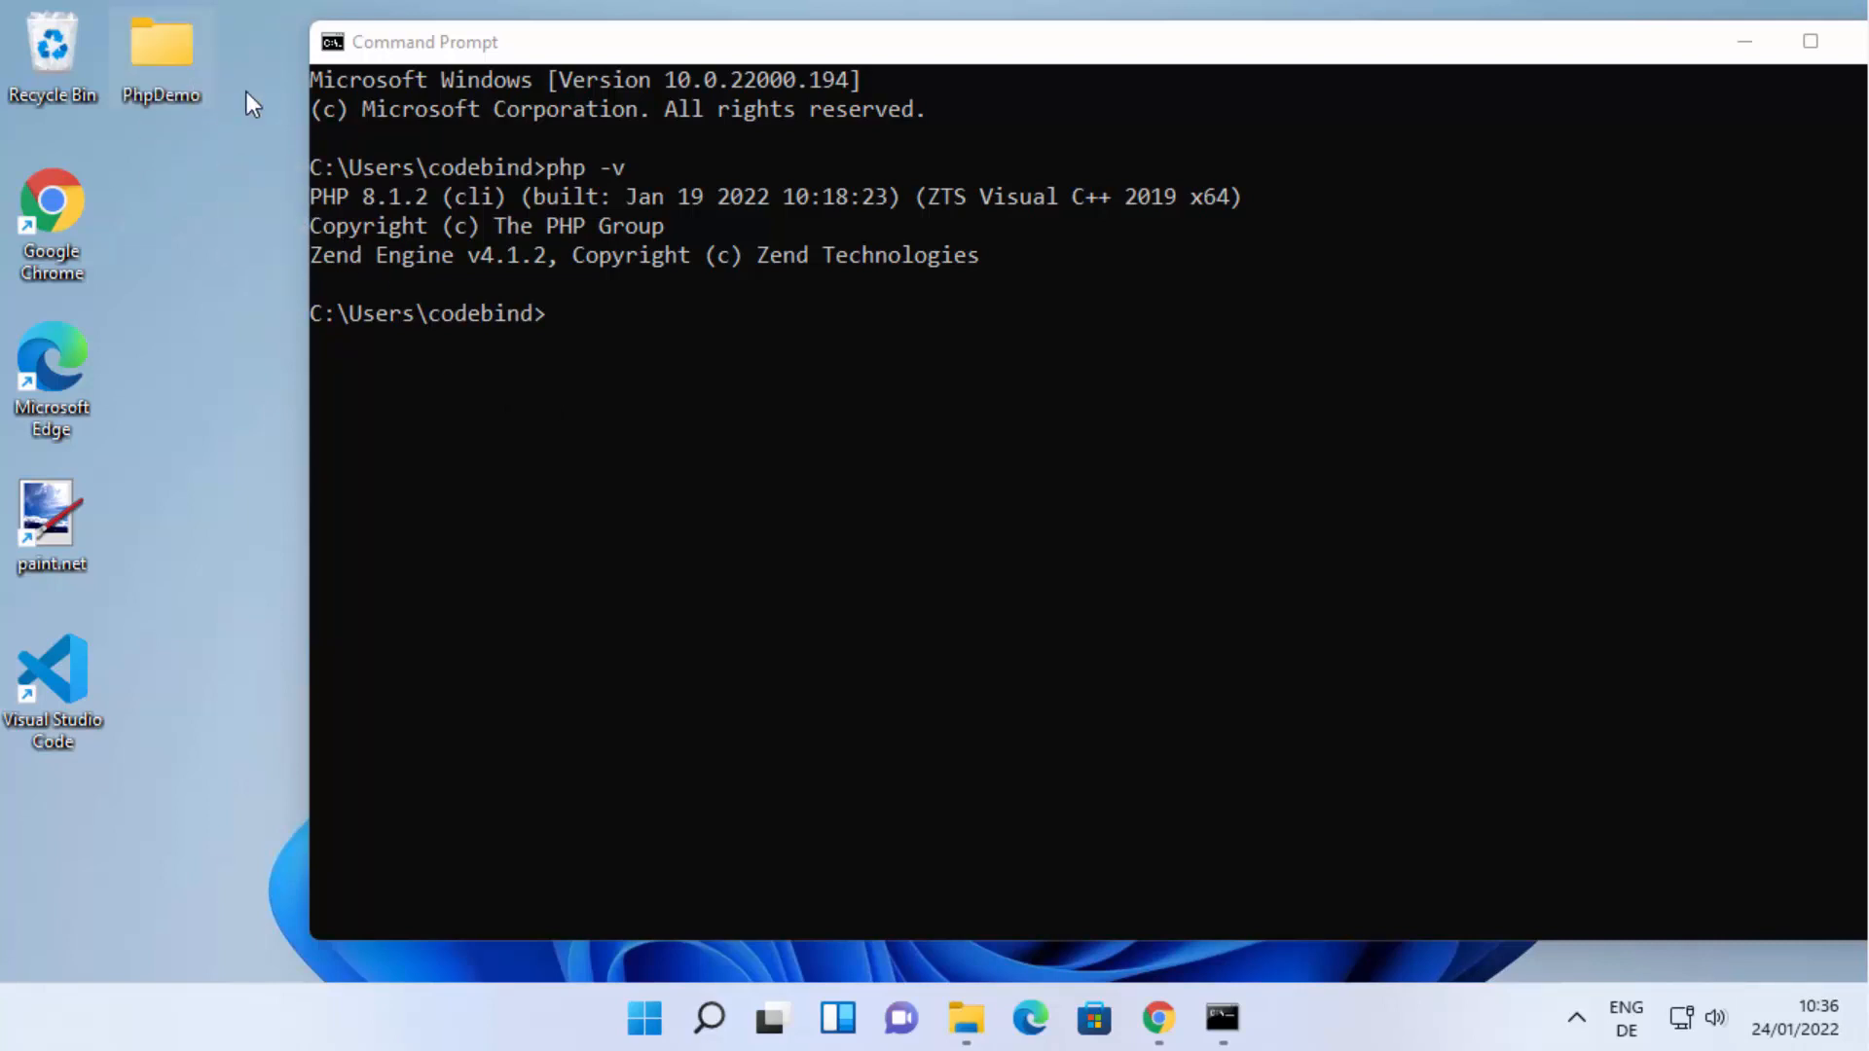
Open the PhpDemo folder and create a new text document in it.
{"action": "double_click", "coordinate": [165, 57]}
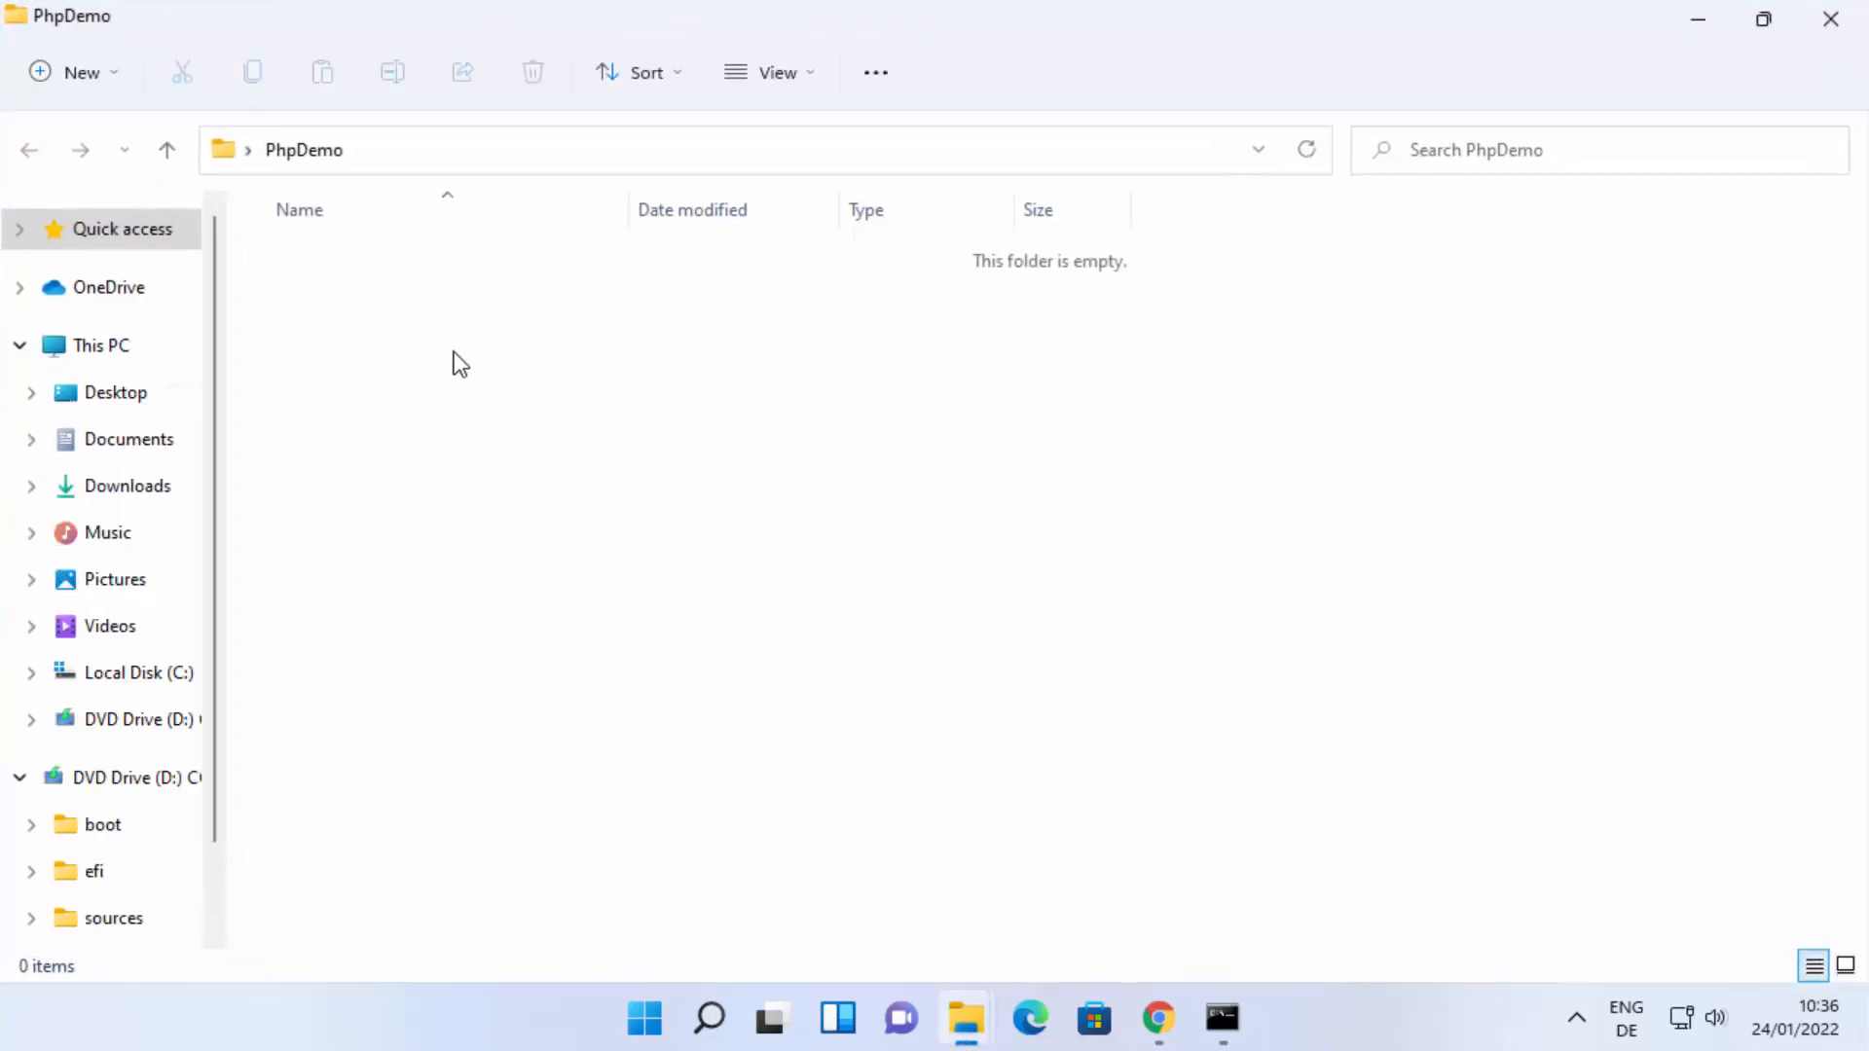
{"action": "right_click", "coordinate": [369, 306]}
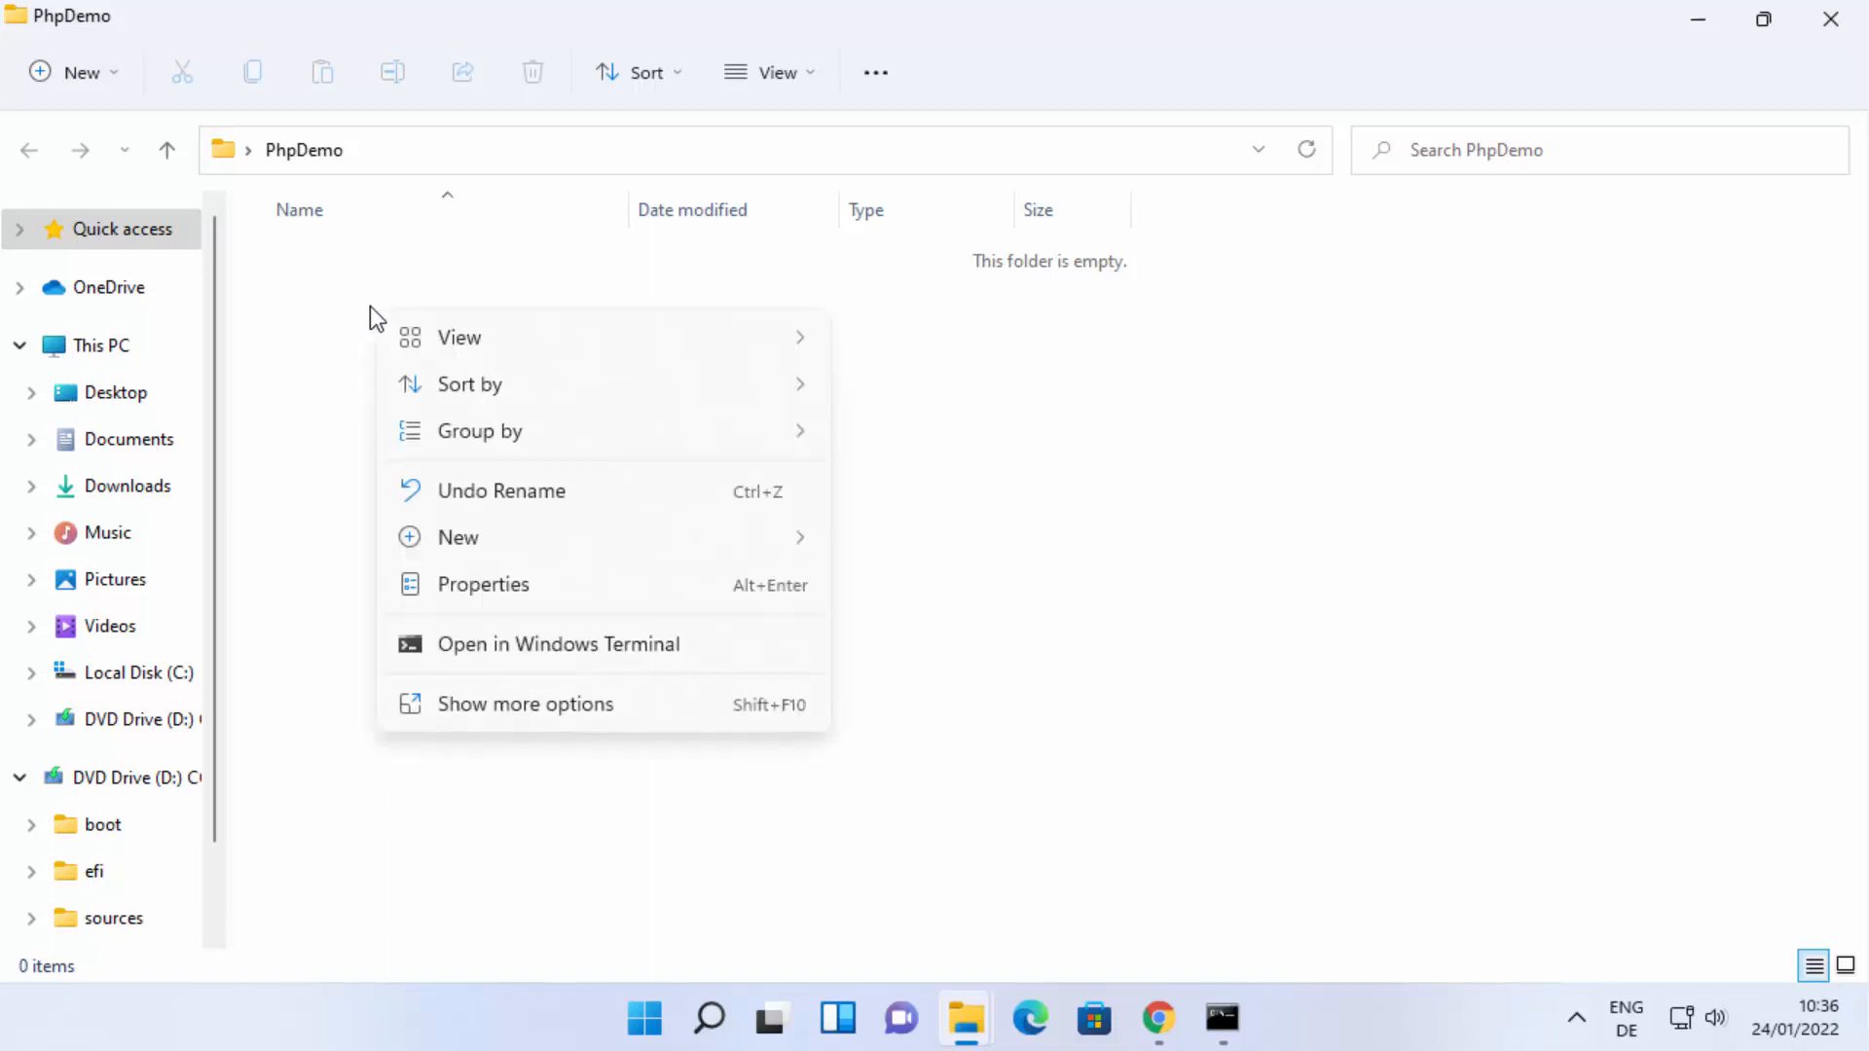
{"action": "mouse_move", "coordinate": [420, 342]}
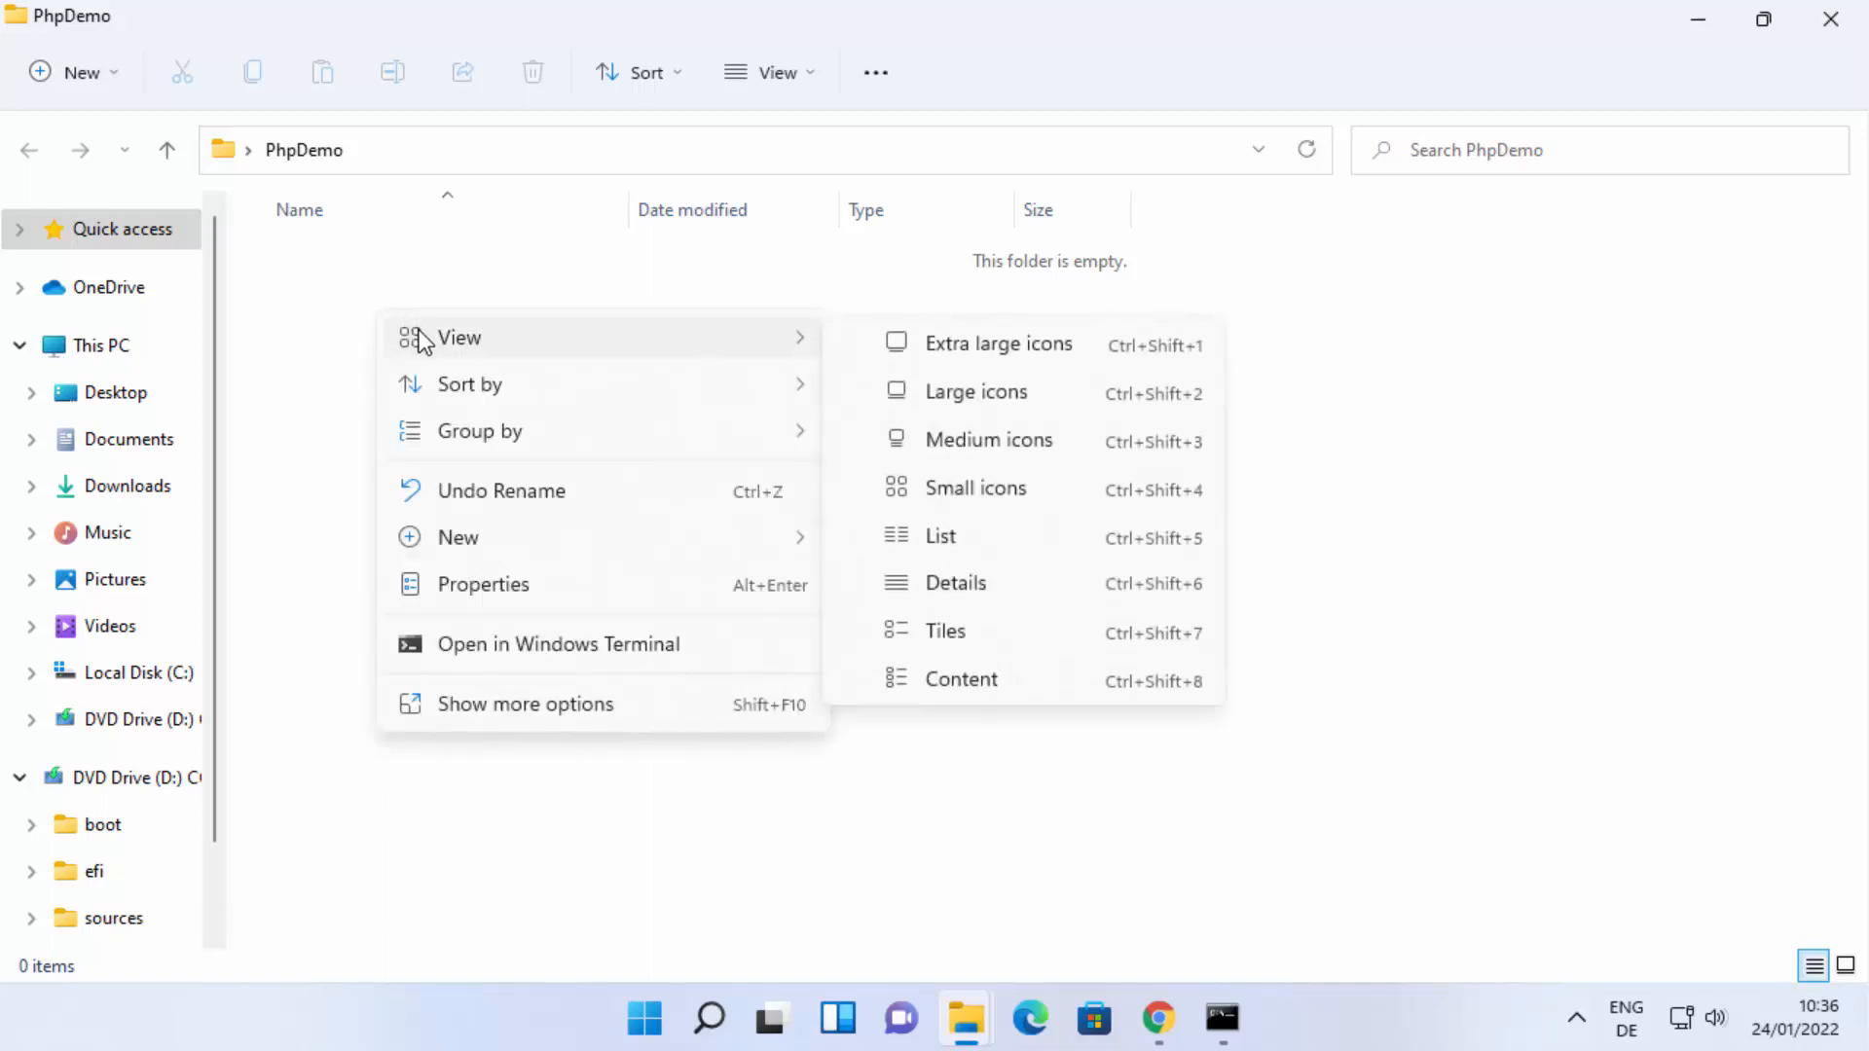
{"action": "mouse_move", "coordinate": [678, 555]}
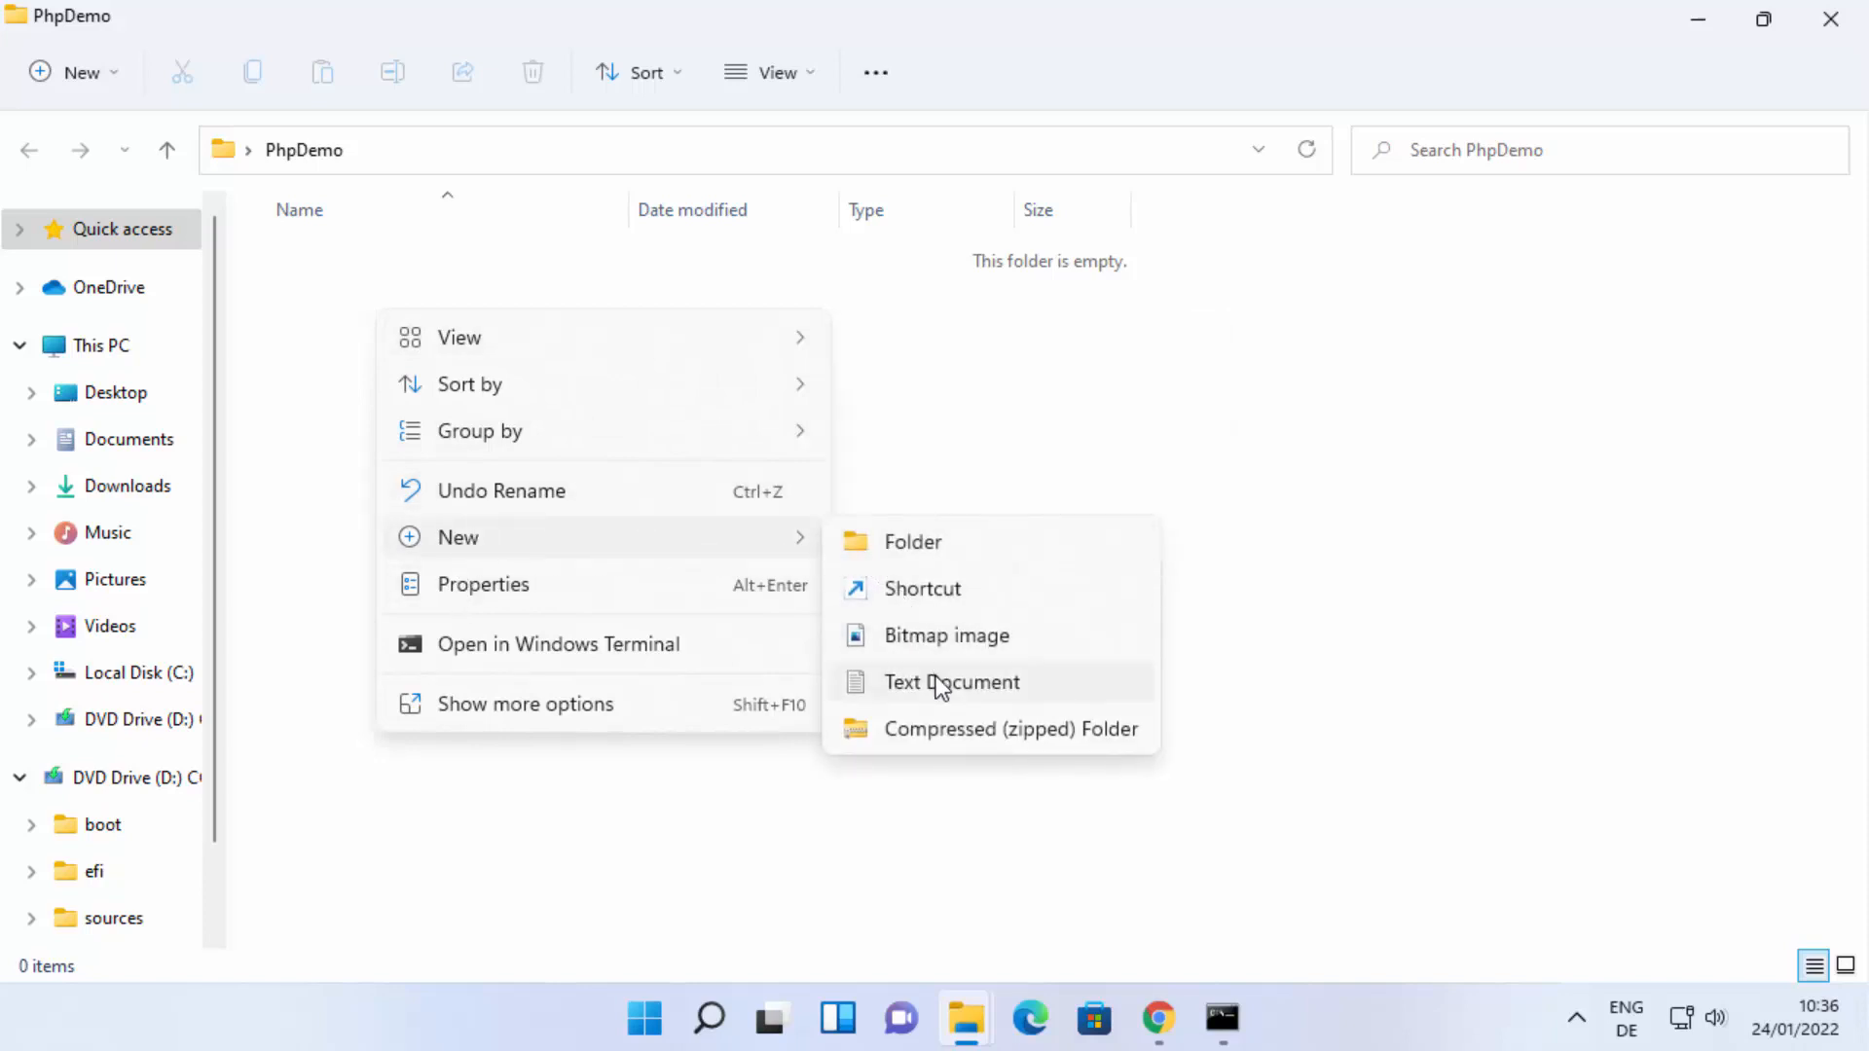
{"action": "left_click", "coordinate": [940, 685]}
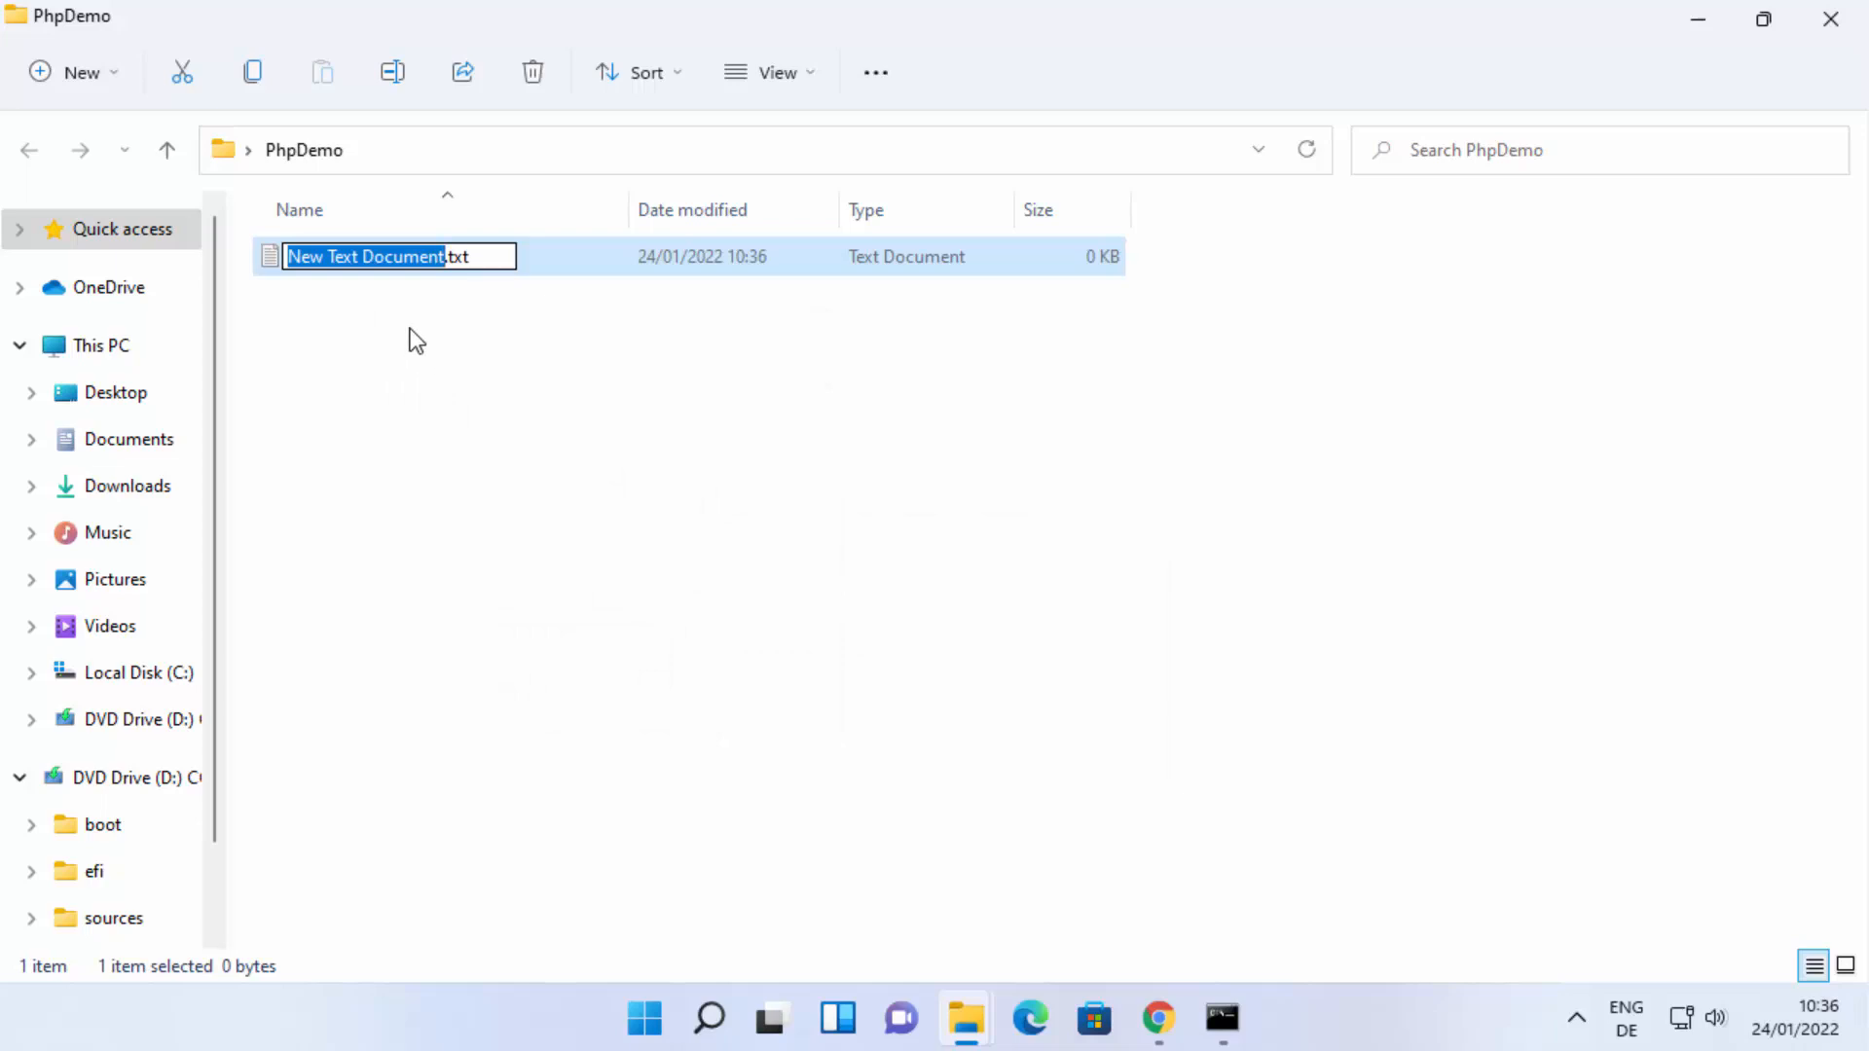
Name the new text document test.php, replacing its txt extension with php, and accept the extension change.
{"action": "type", "text": "test"}
{"action": "key", "text": "Right"}
{"action": "key", "text": "Right"}
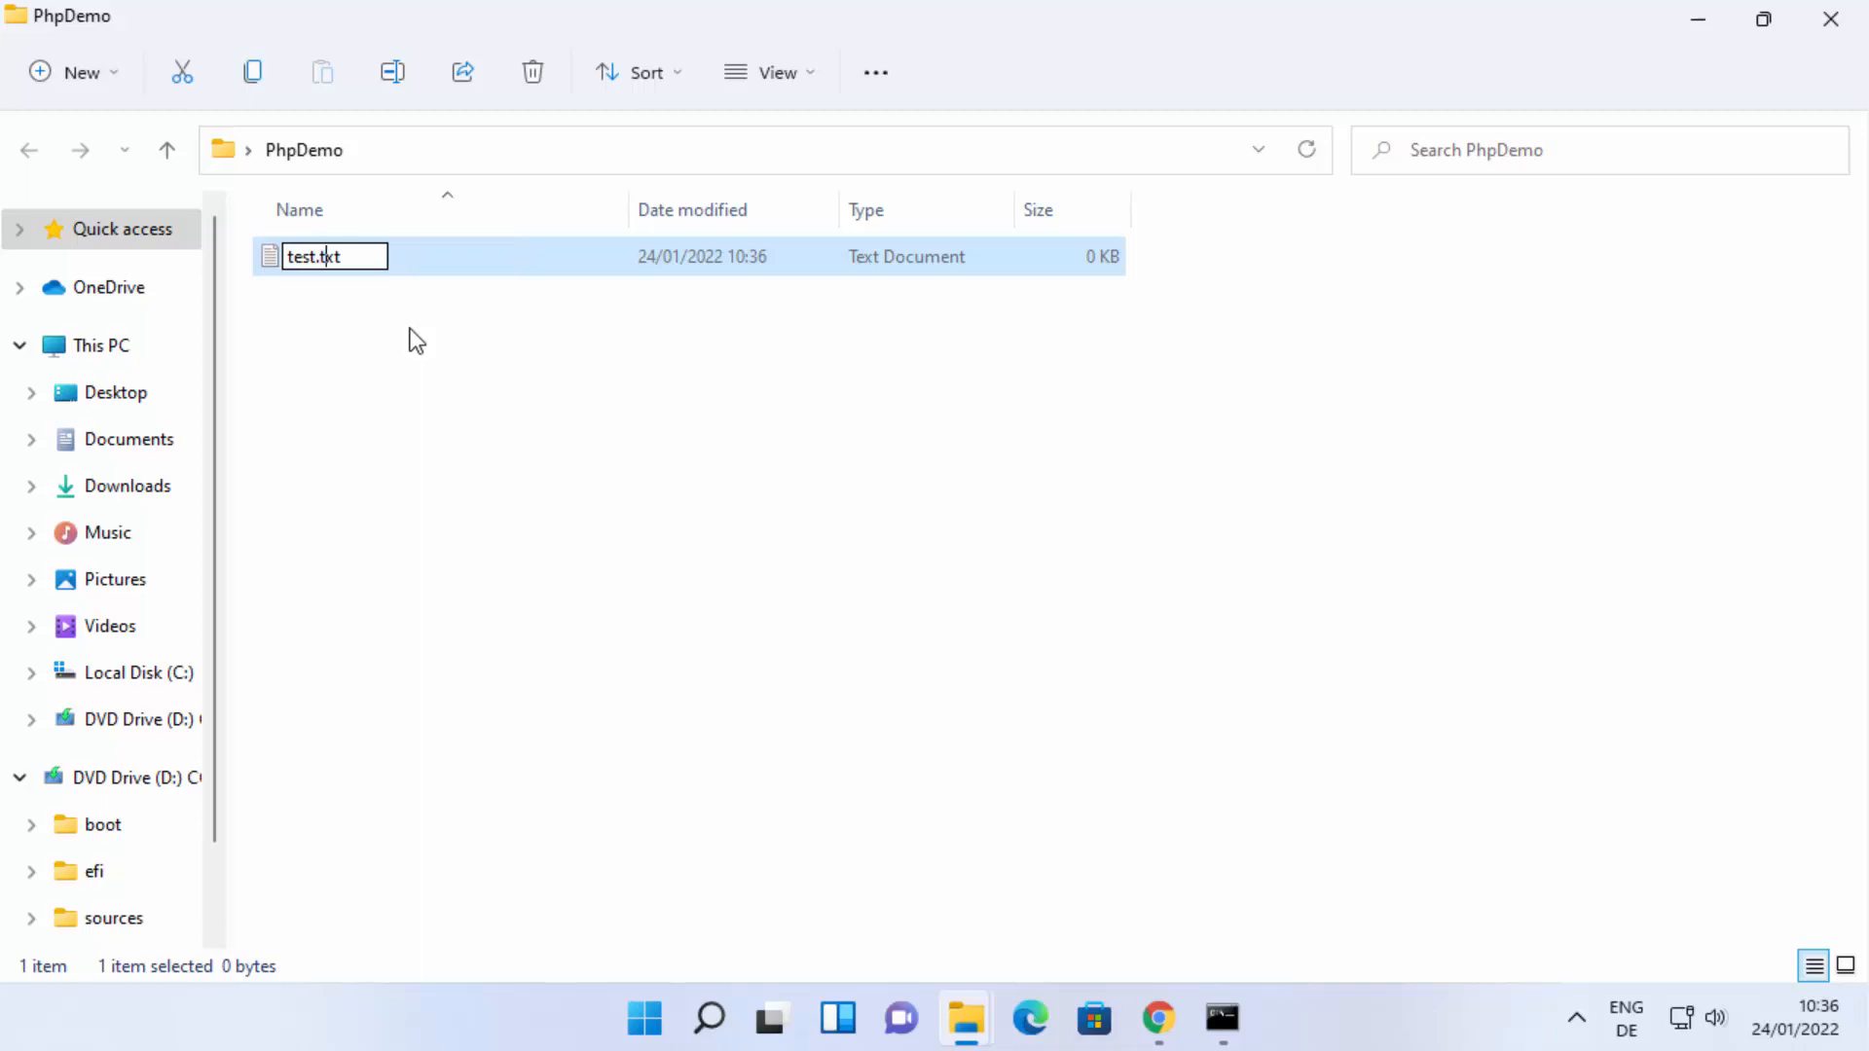
{"action": "key", "text": "Right"}
{"action": "key", "text": "Right"}
{"action": "key", "text": "BackSpace"}
{"action": "key", "text": "BackSpace"}
{"action": "key", "text": "BackSpace"}
{"action": "type", "text": "php"}
{"action": "key", "text": "Return"}
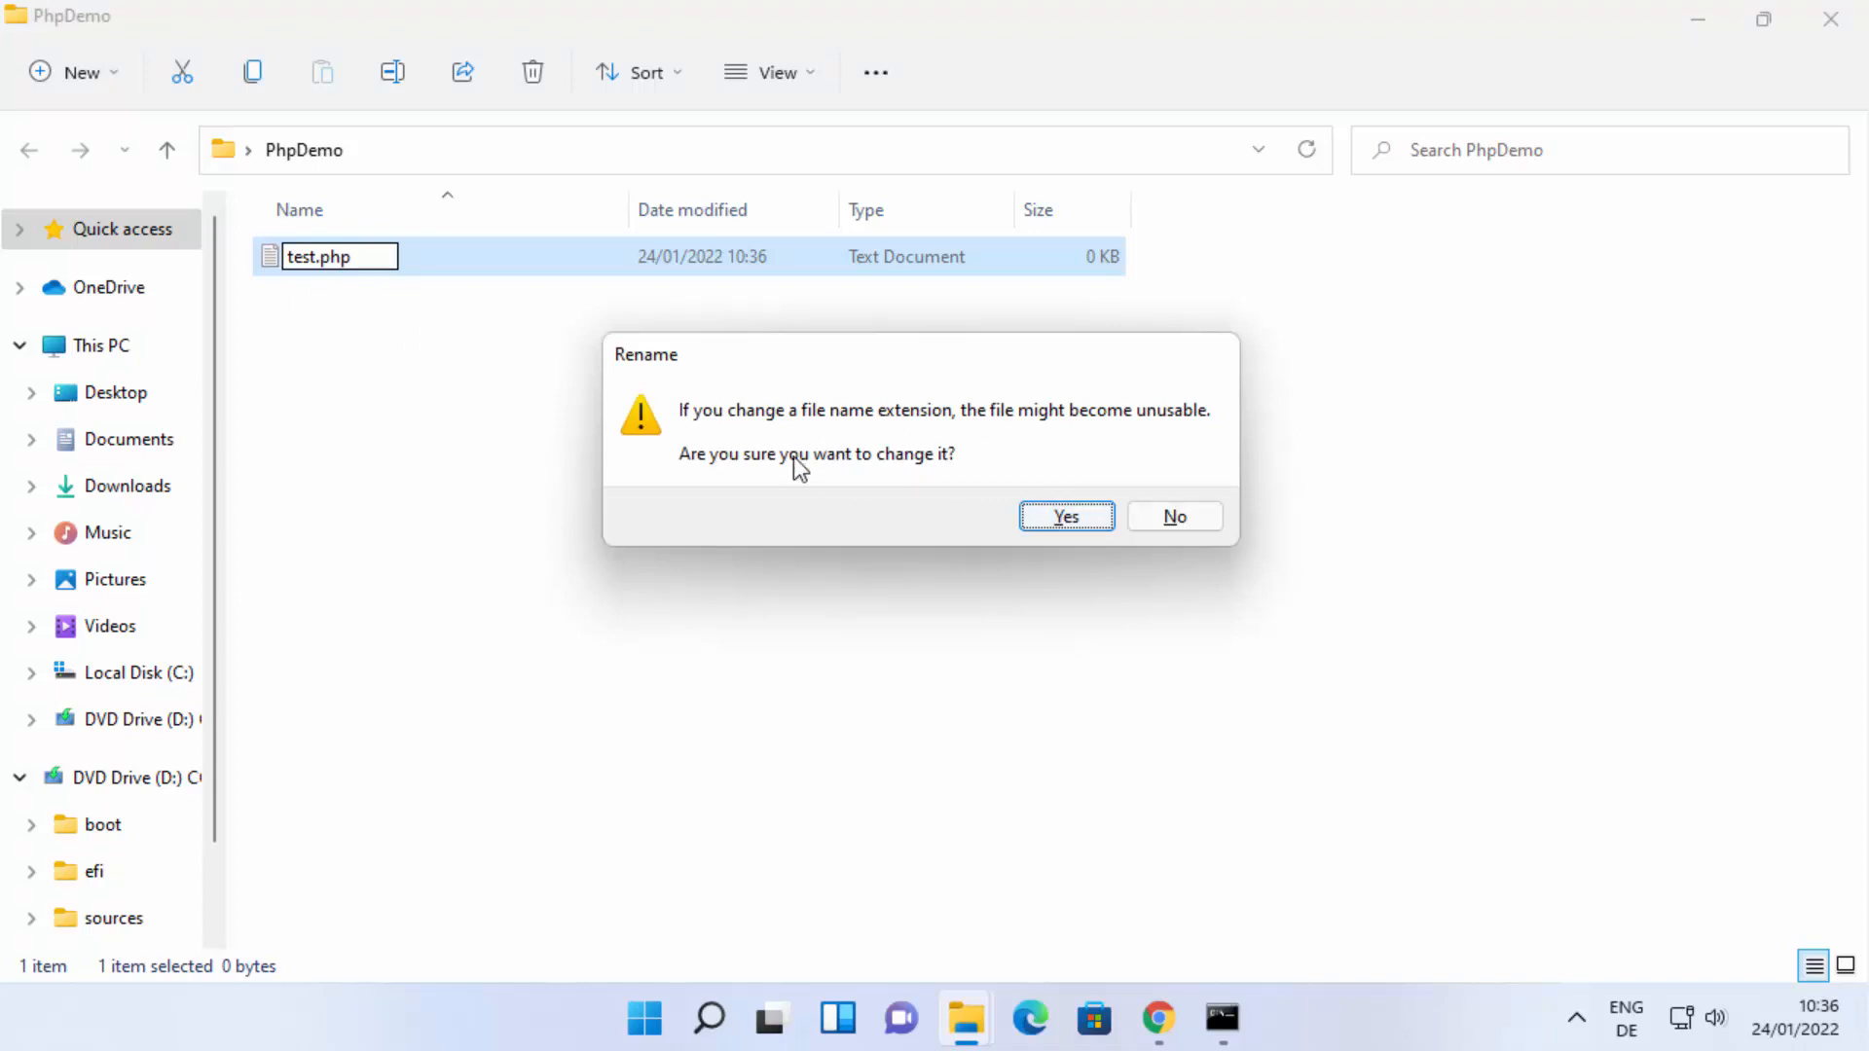
{"action": "left_click", "coordinate": [1077, 524]}
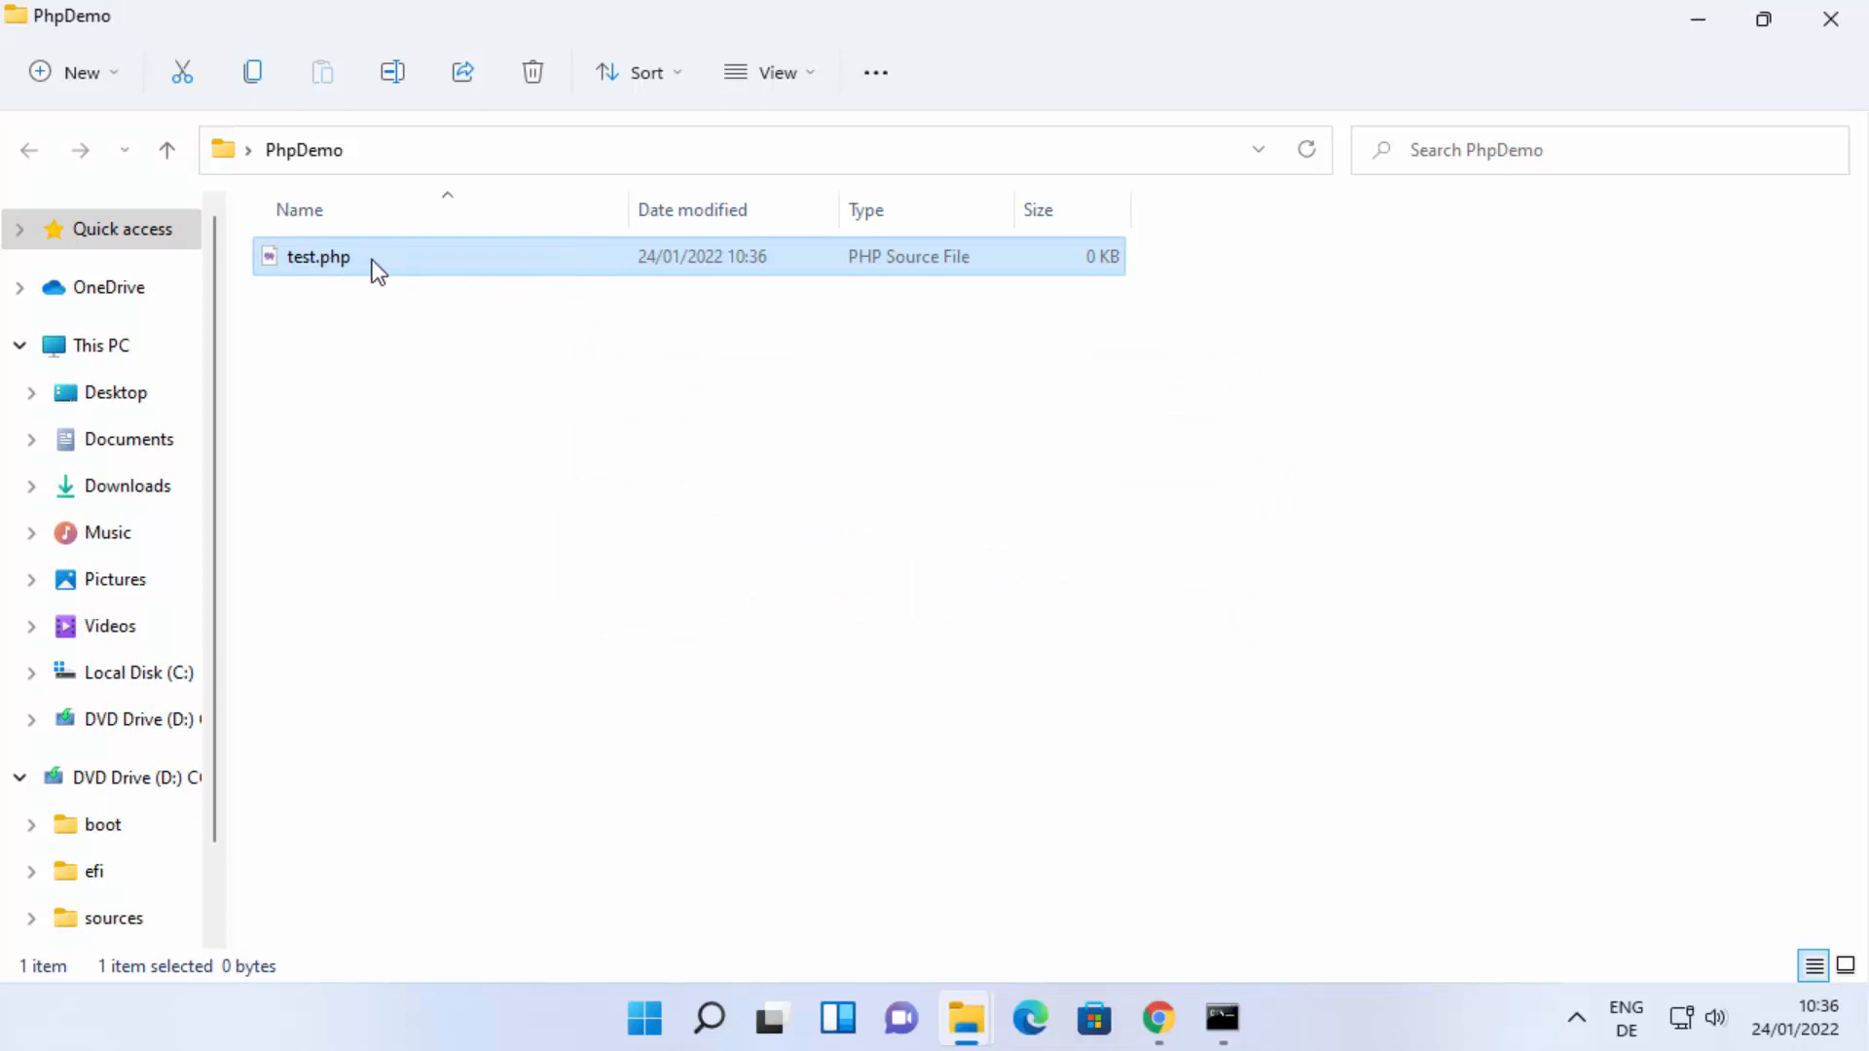
Check in File Explorer's display options whether file name extensions are set to show.
{"action": "left_click", "coordinate": [810, 74]}
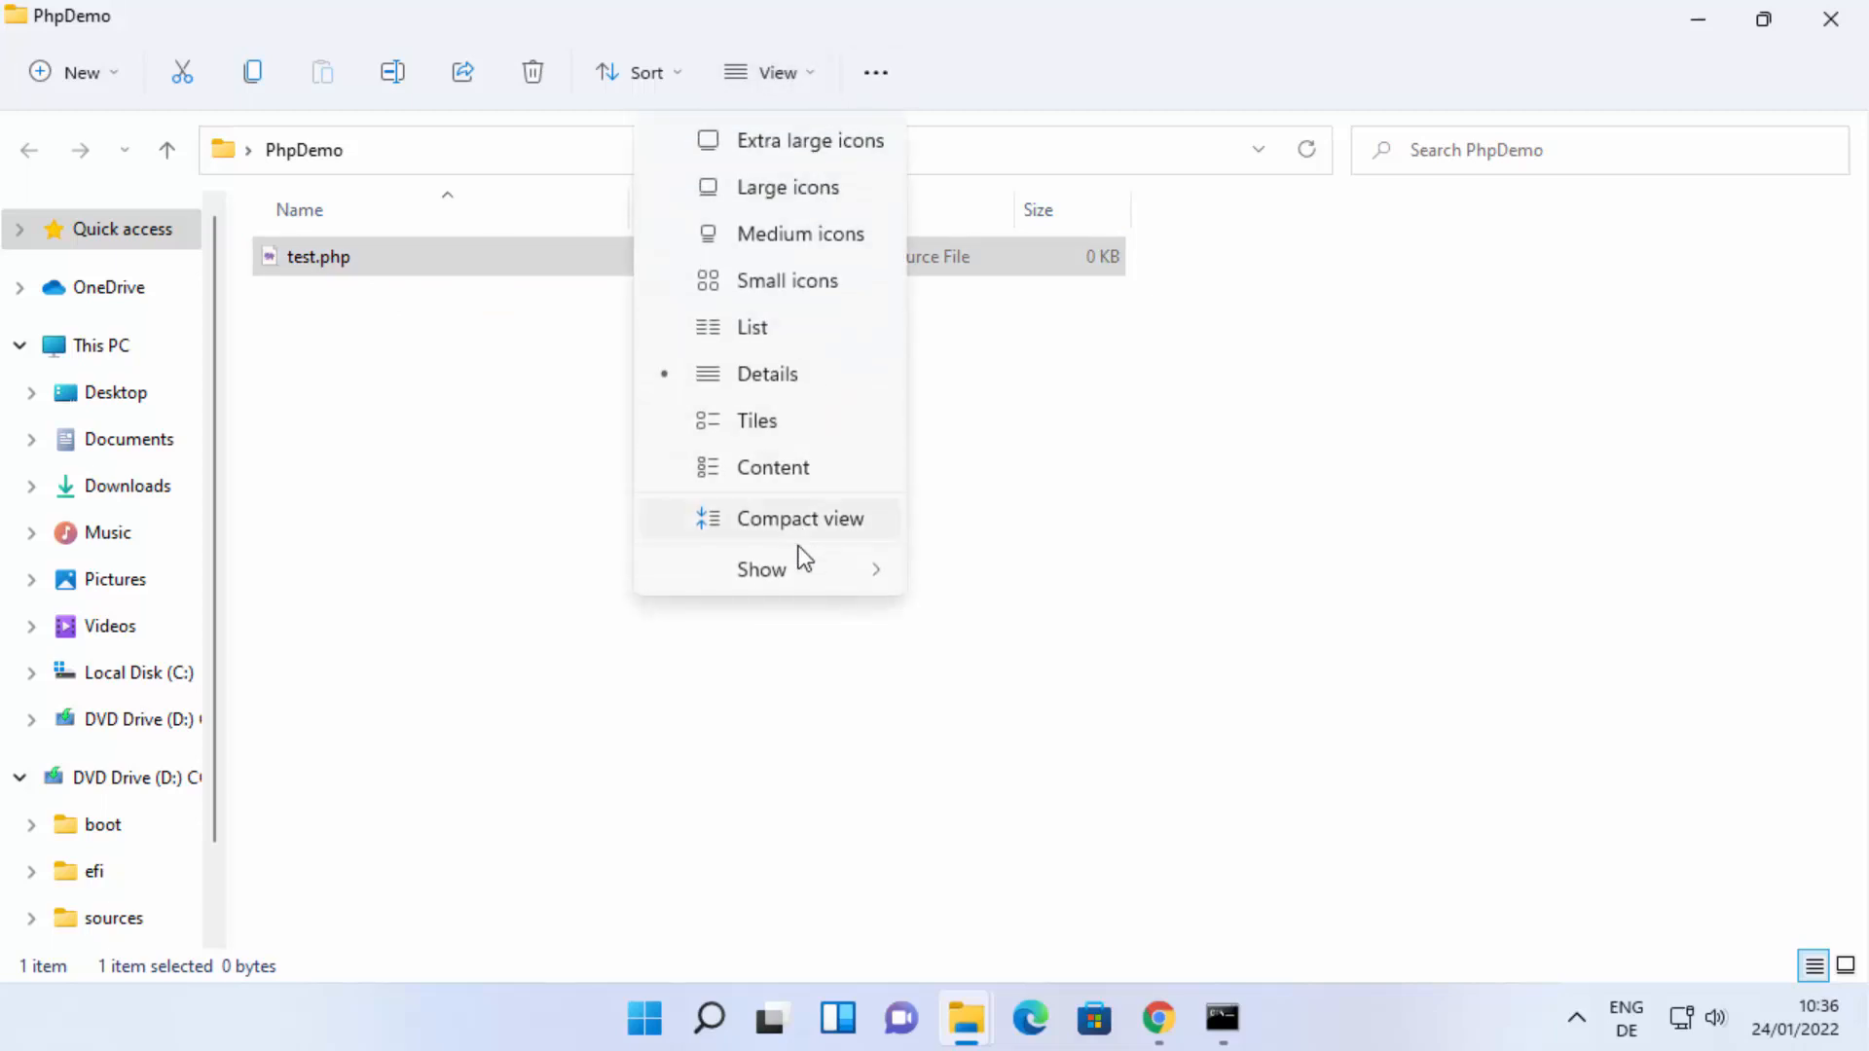
{"action": "mouse_move", "coordinate": [816, 574]}
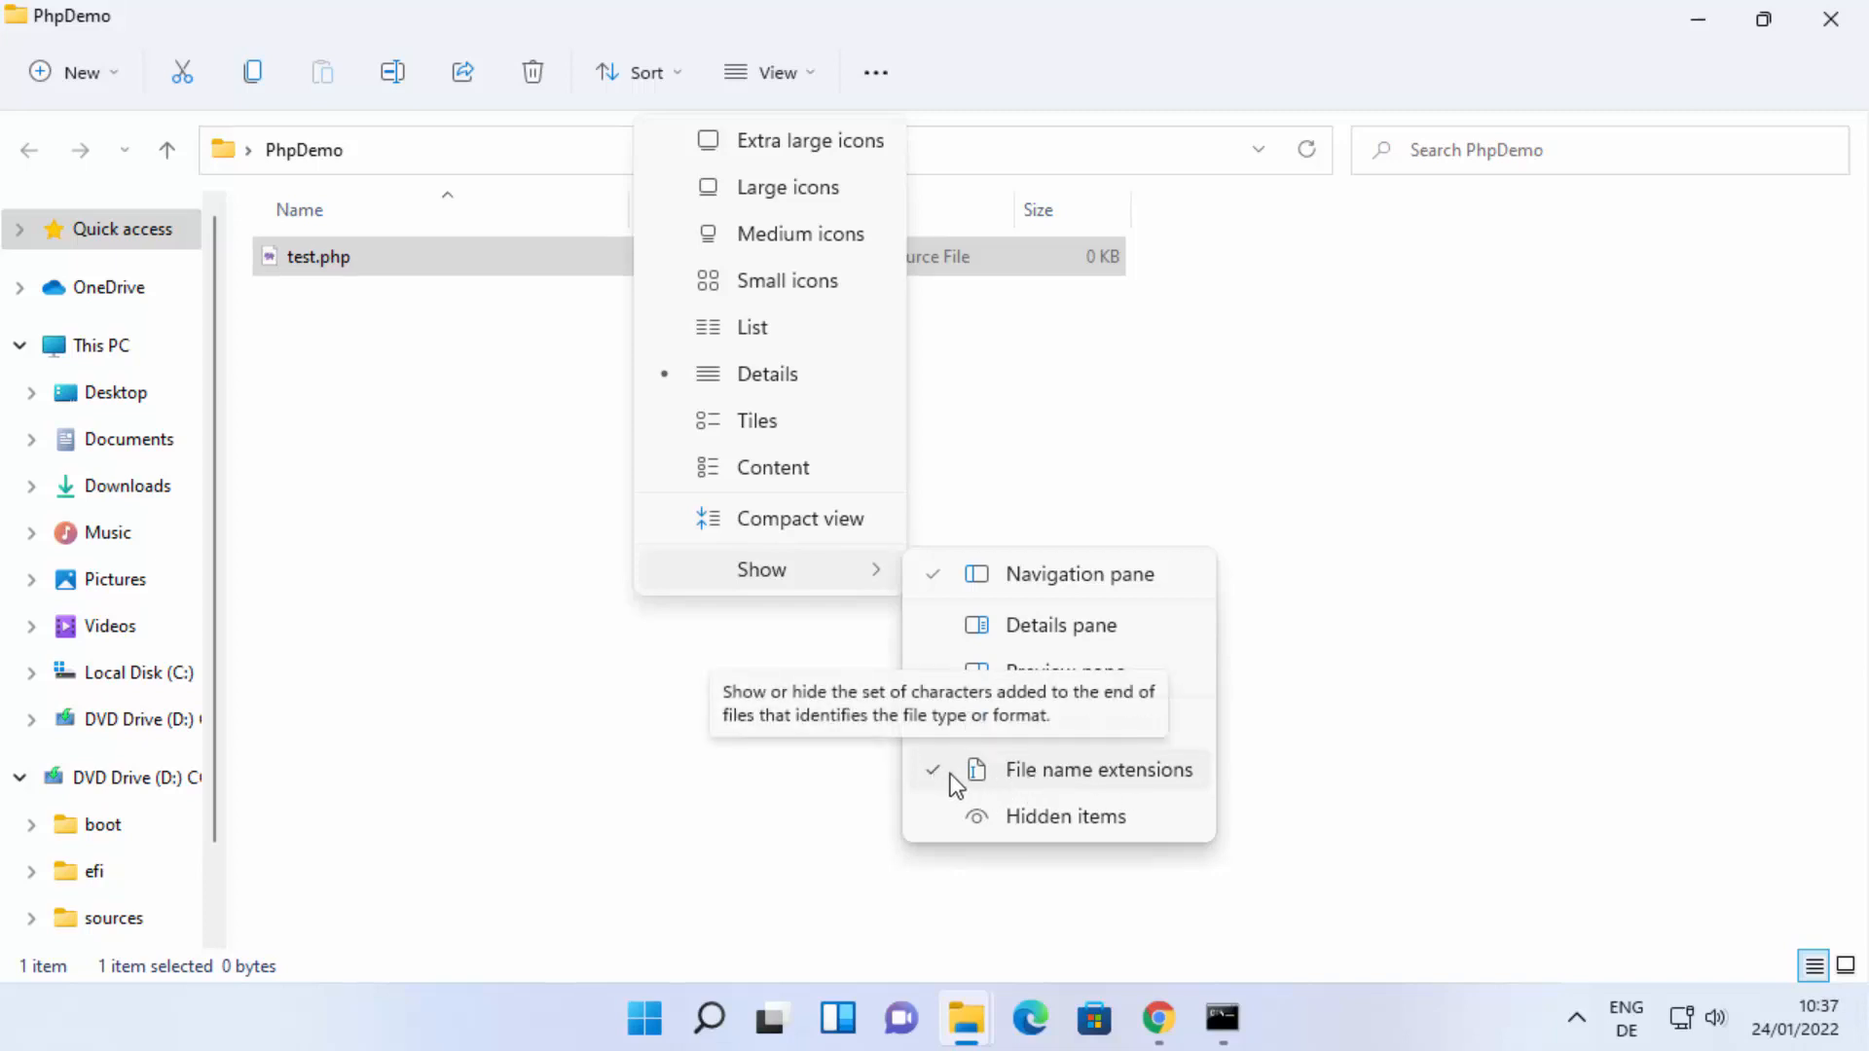
{"action": "left_click", "coordinate": [426, 680]}
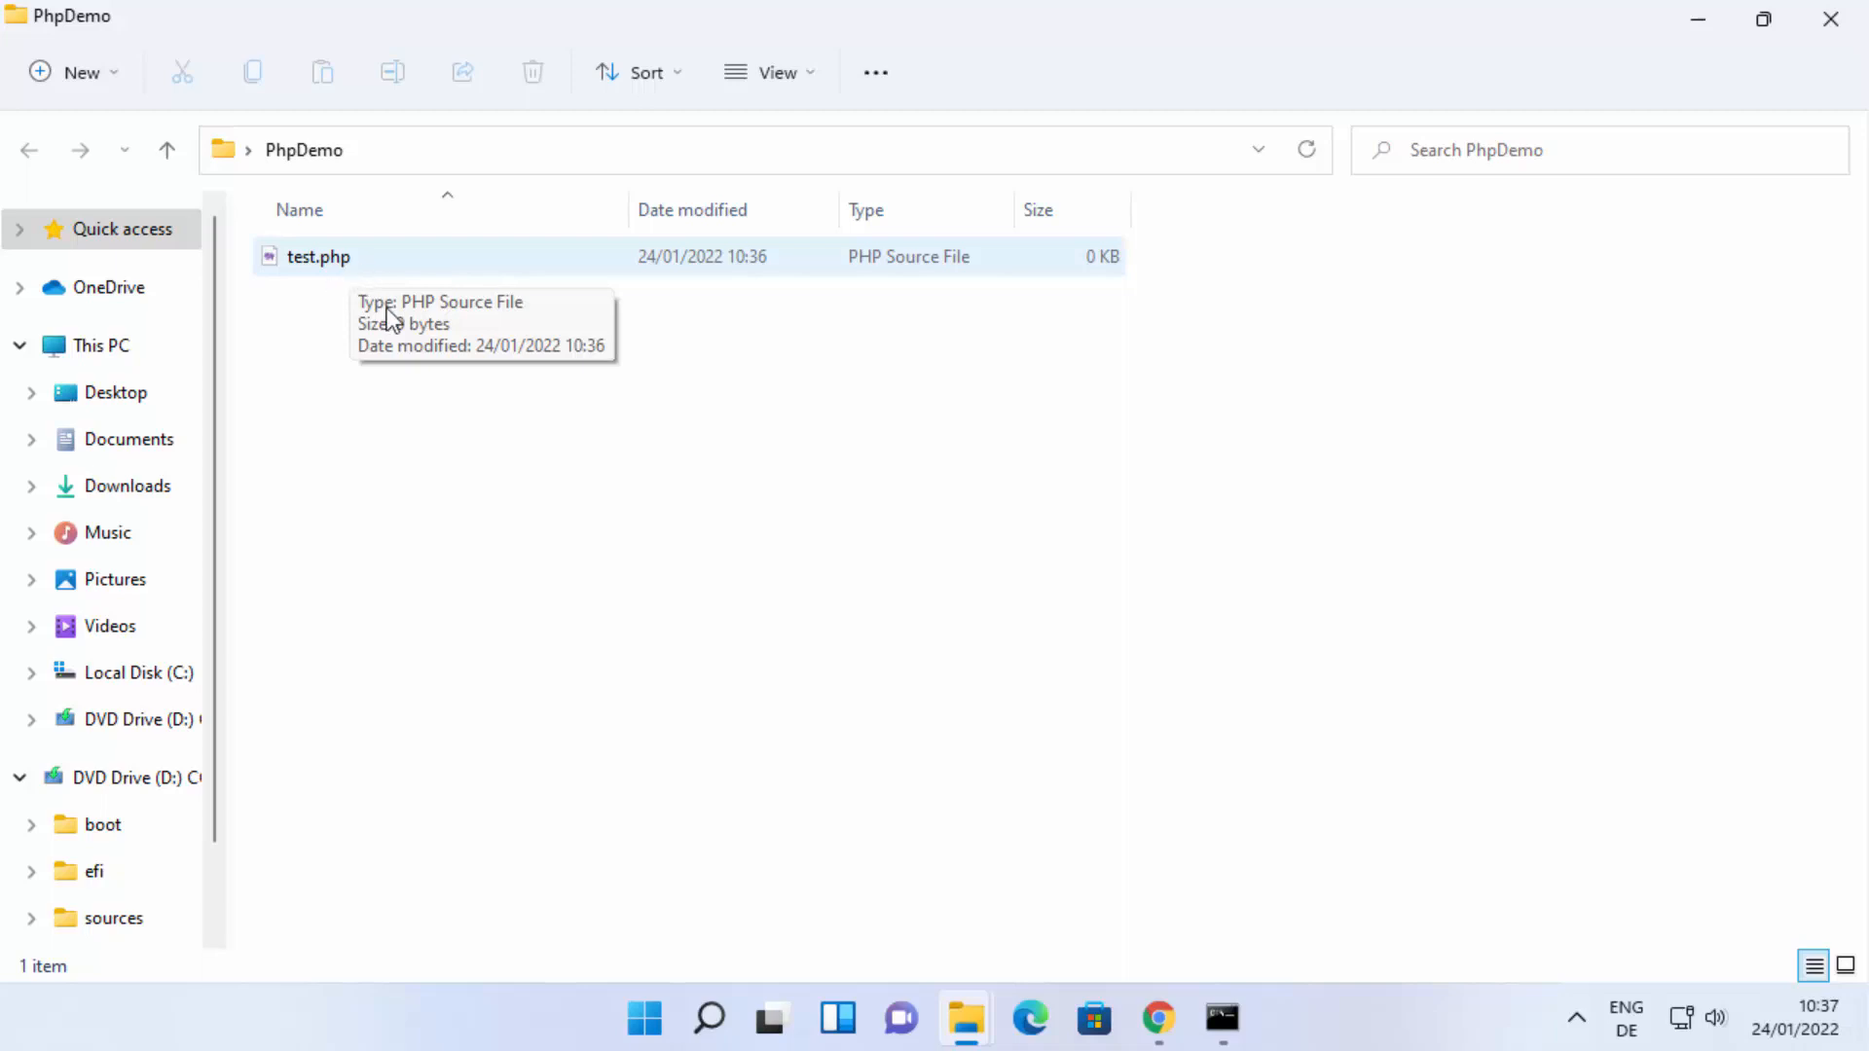
Open the PhpDemo folder in Visual Studio Code and bring up test.php in the editor.
{"action": "right_click", "coordinate": [411, 263]}
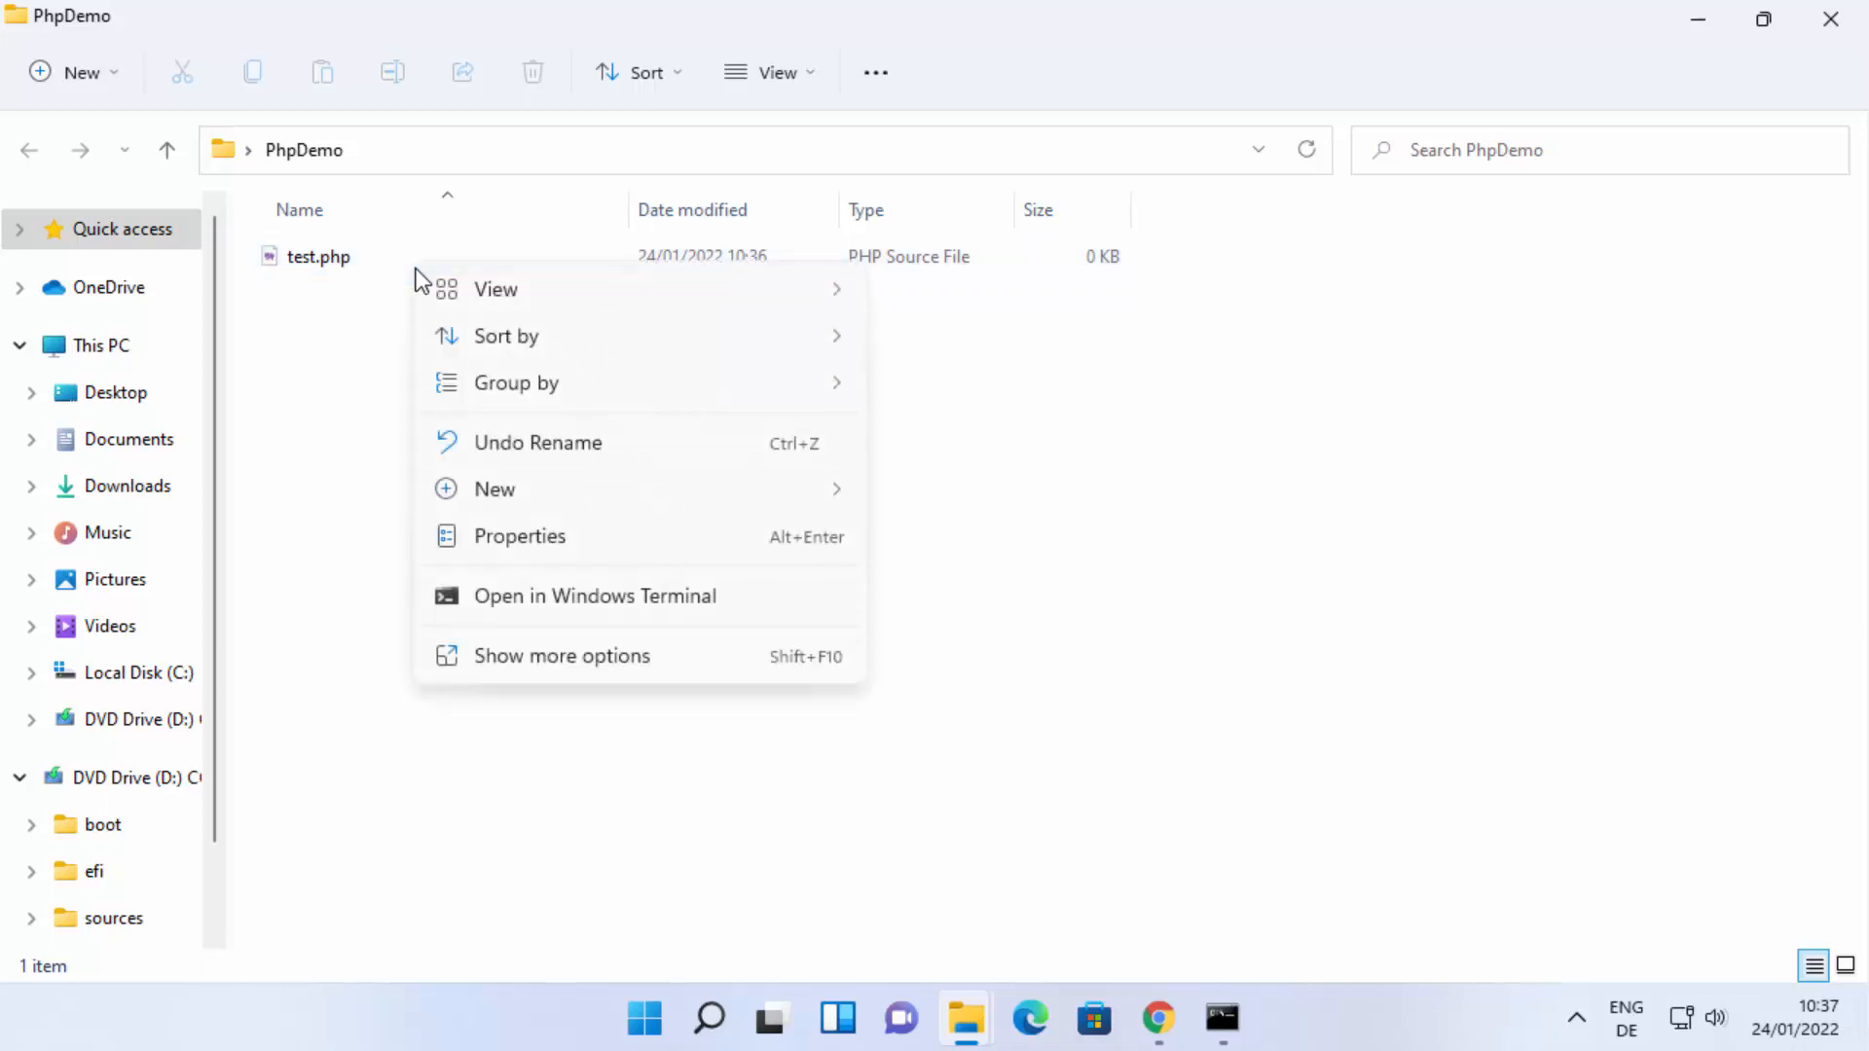
{"action": "left_click", "coordinate": [506, 659]}
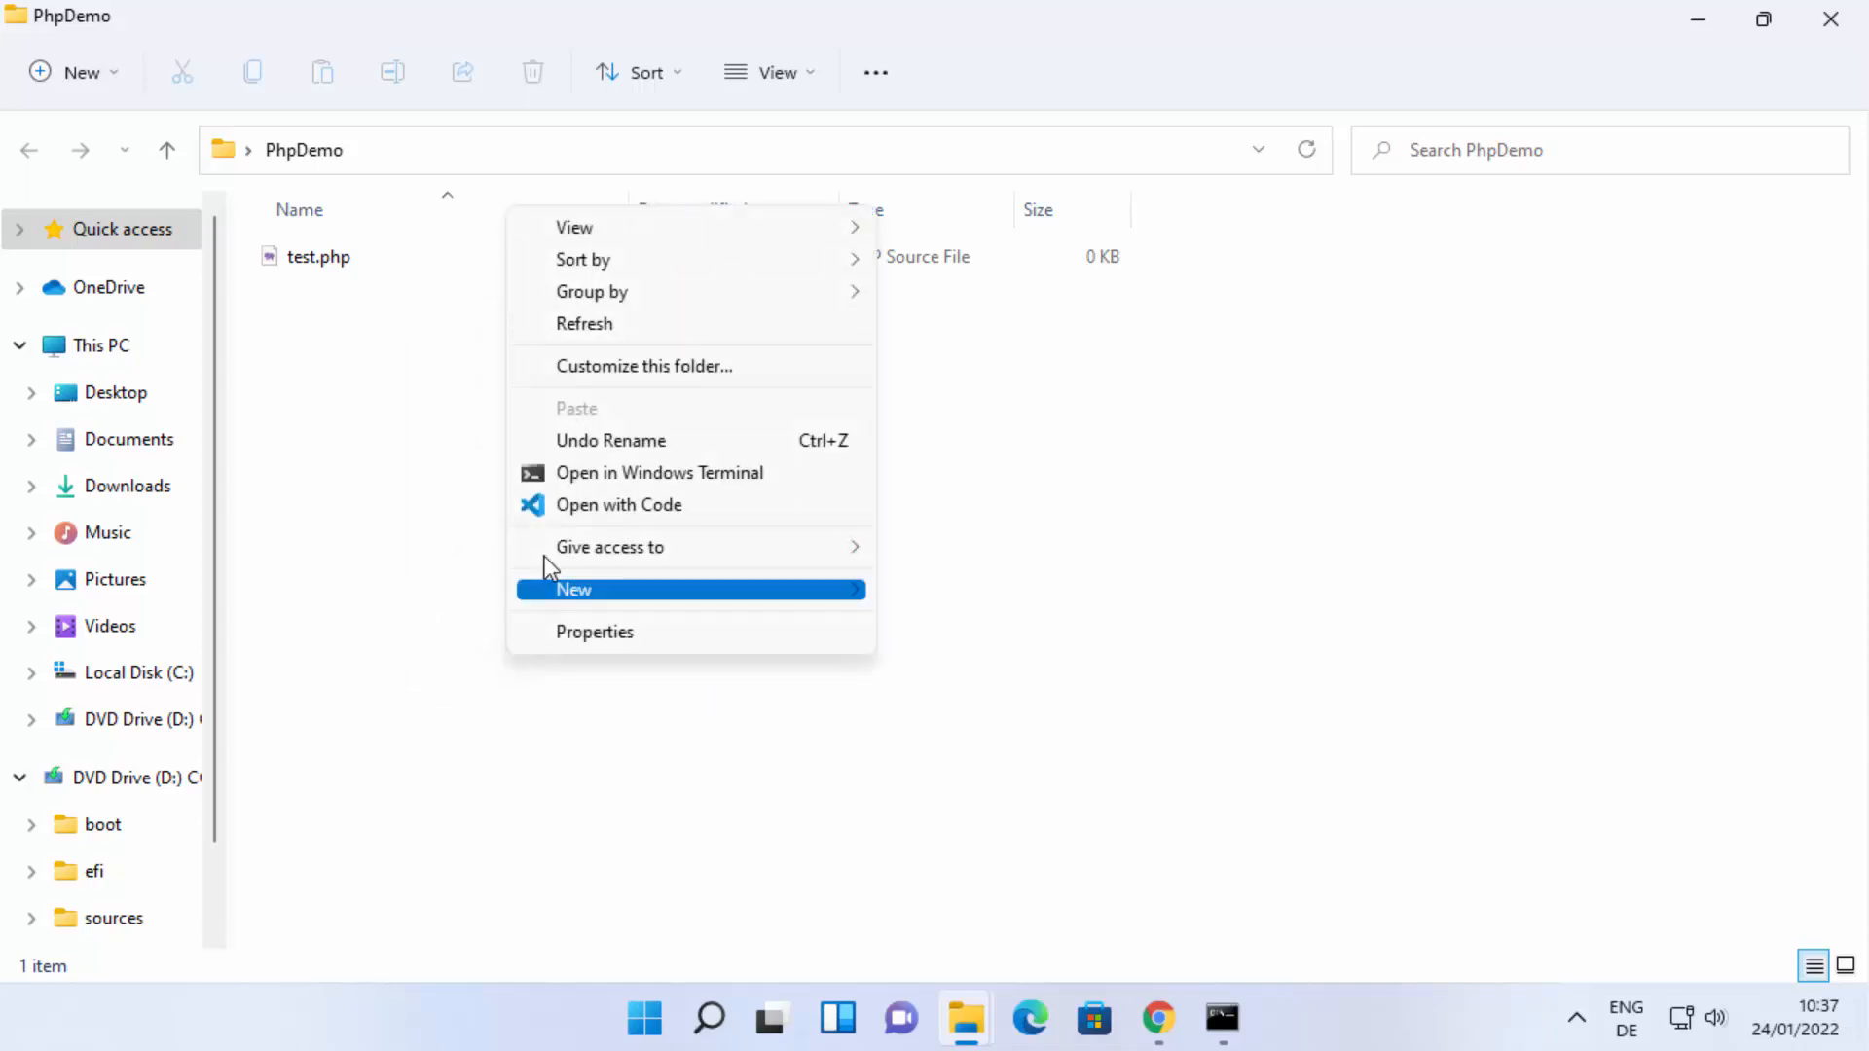
{"action": "left_click", "coordinate": [586, 508]}
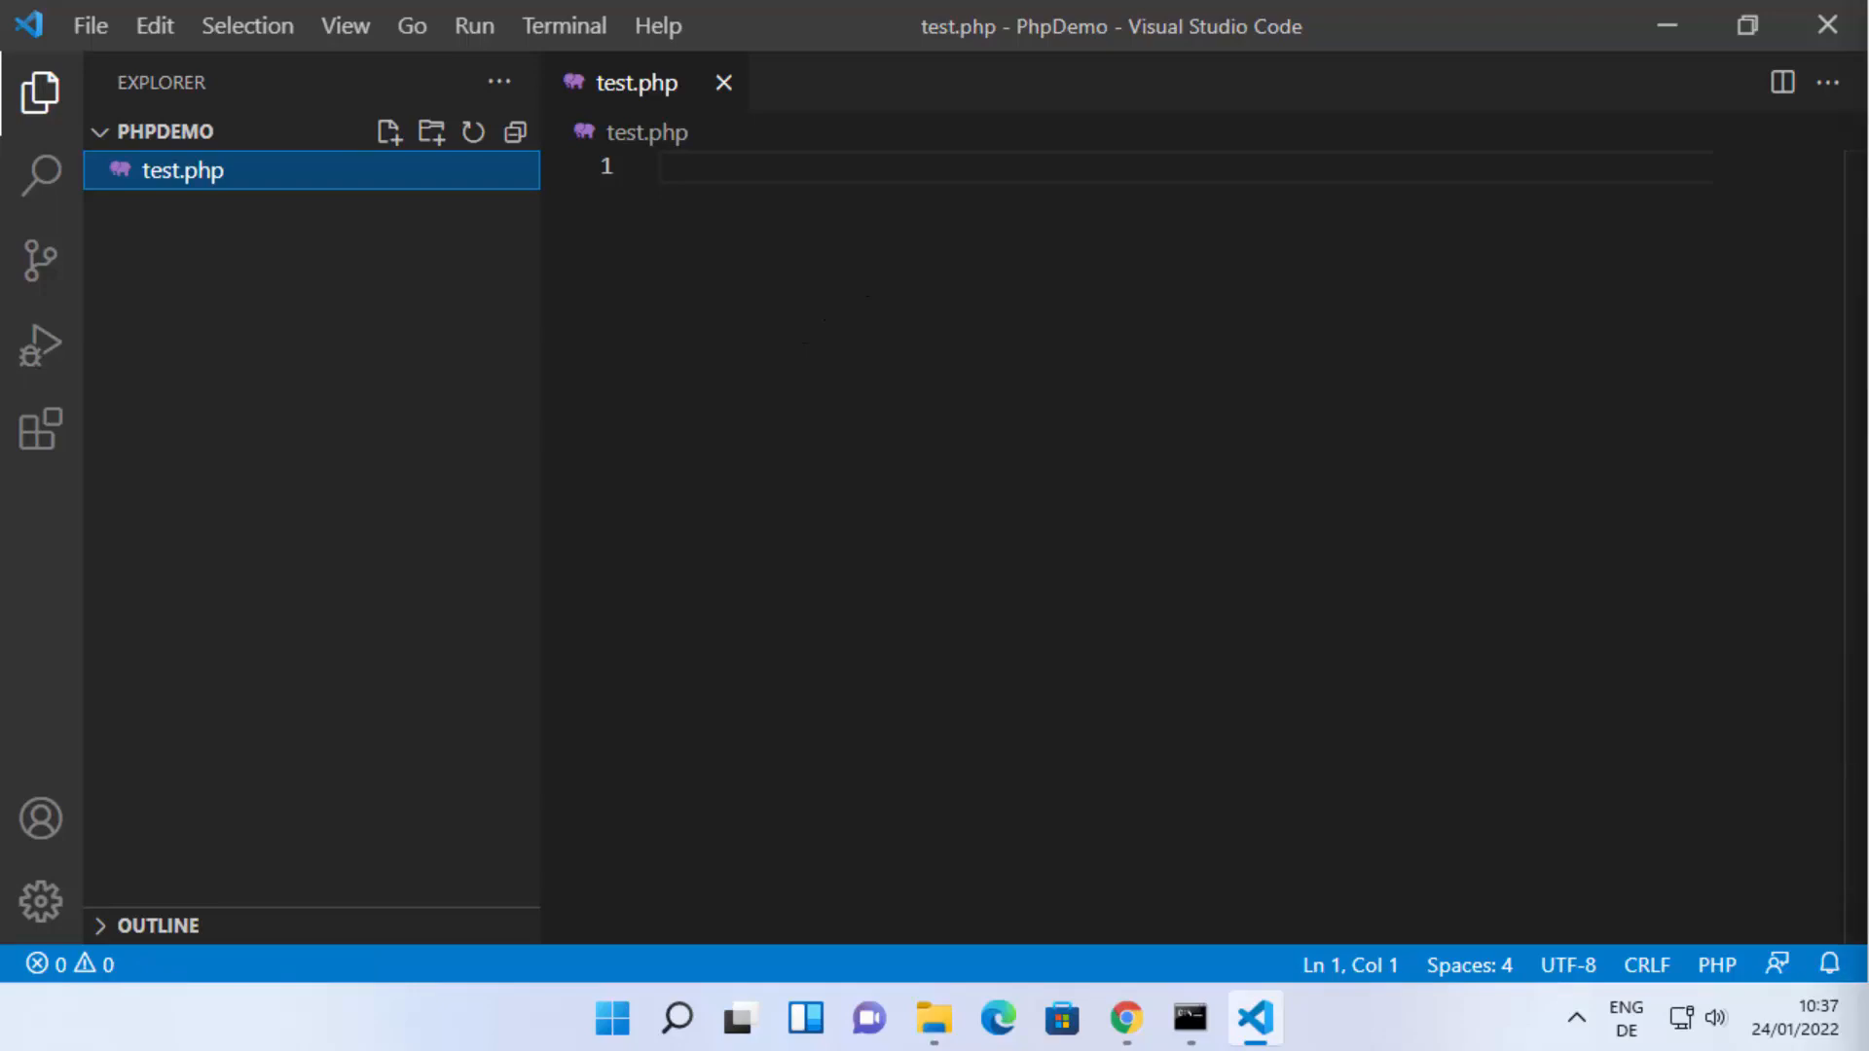
Paste a PHP block that echoes "Hello World!" into test.php, save the file and enlarge the interface.
{"action": "left_click", "coordinate": [860, 173]}
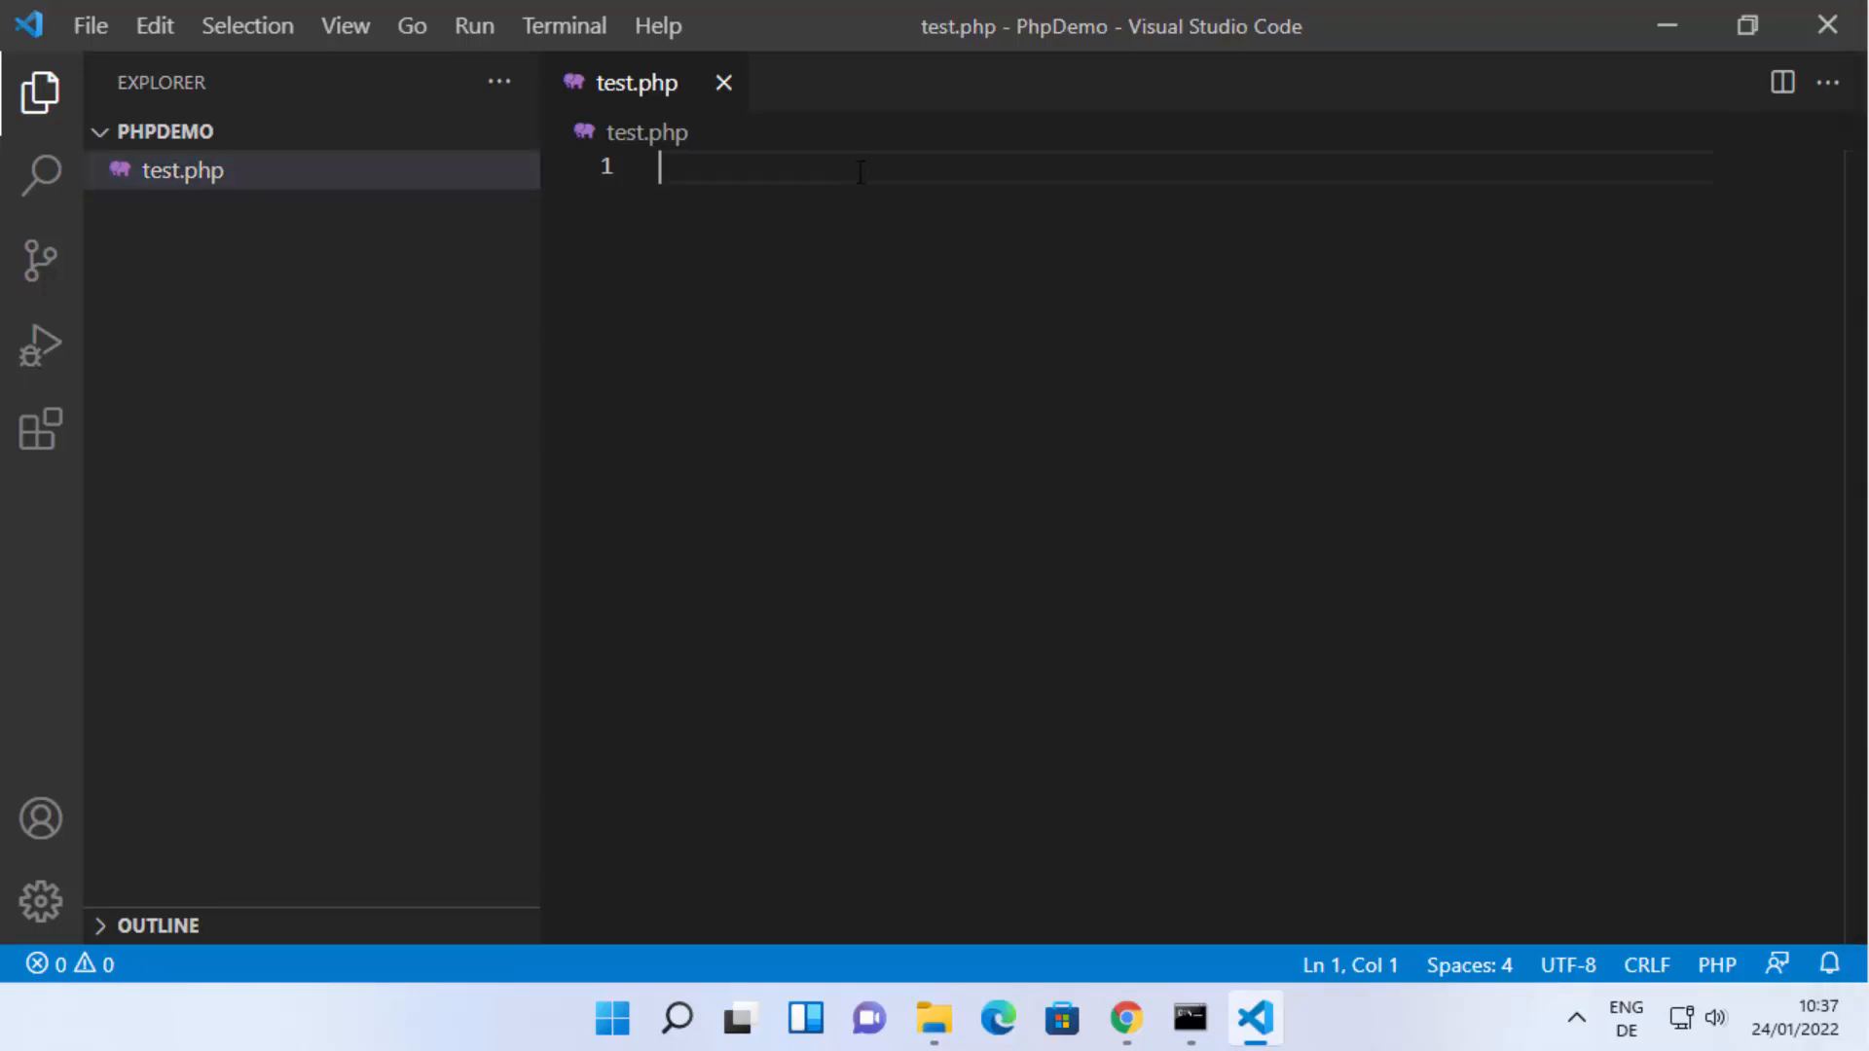
{"action": "type", "text": "<?php echo \"Hello World!\"; ?>"}
{"action": "key", "text": "ctrl+s"}
{"action": "key", "text": "ctrl+plus"}
{"action": "key", "text": "ctrl+plus"}
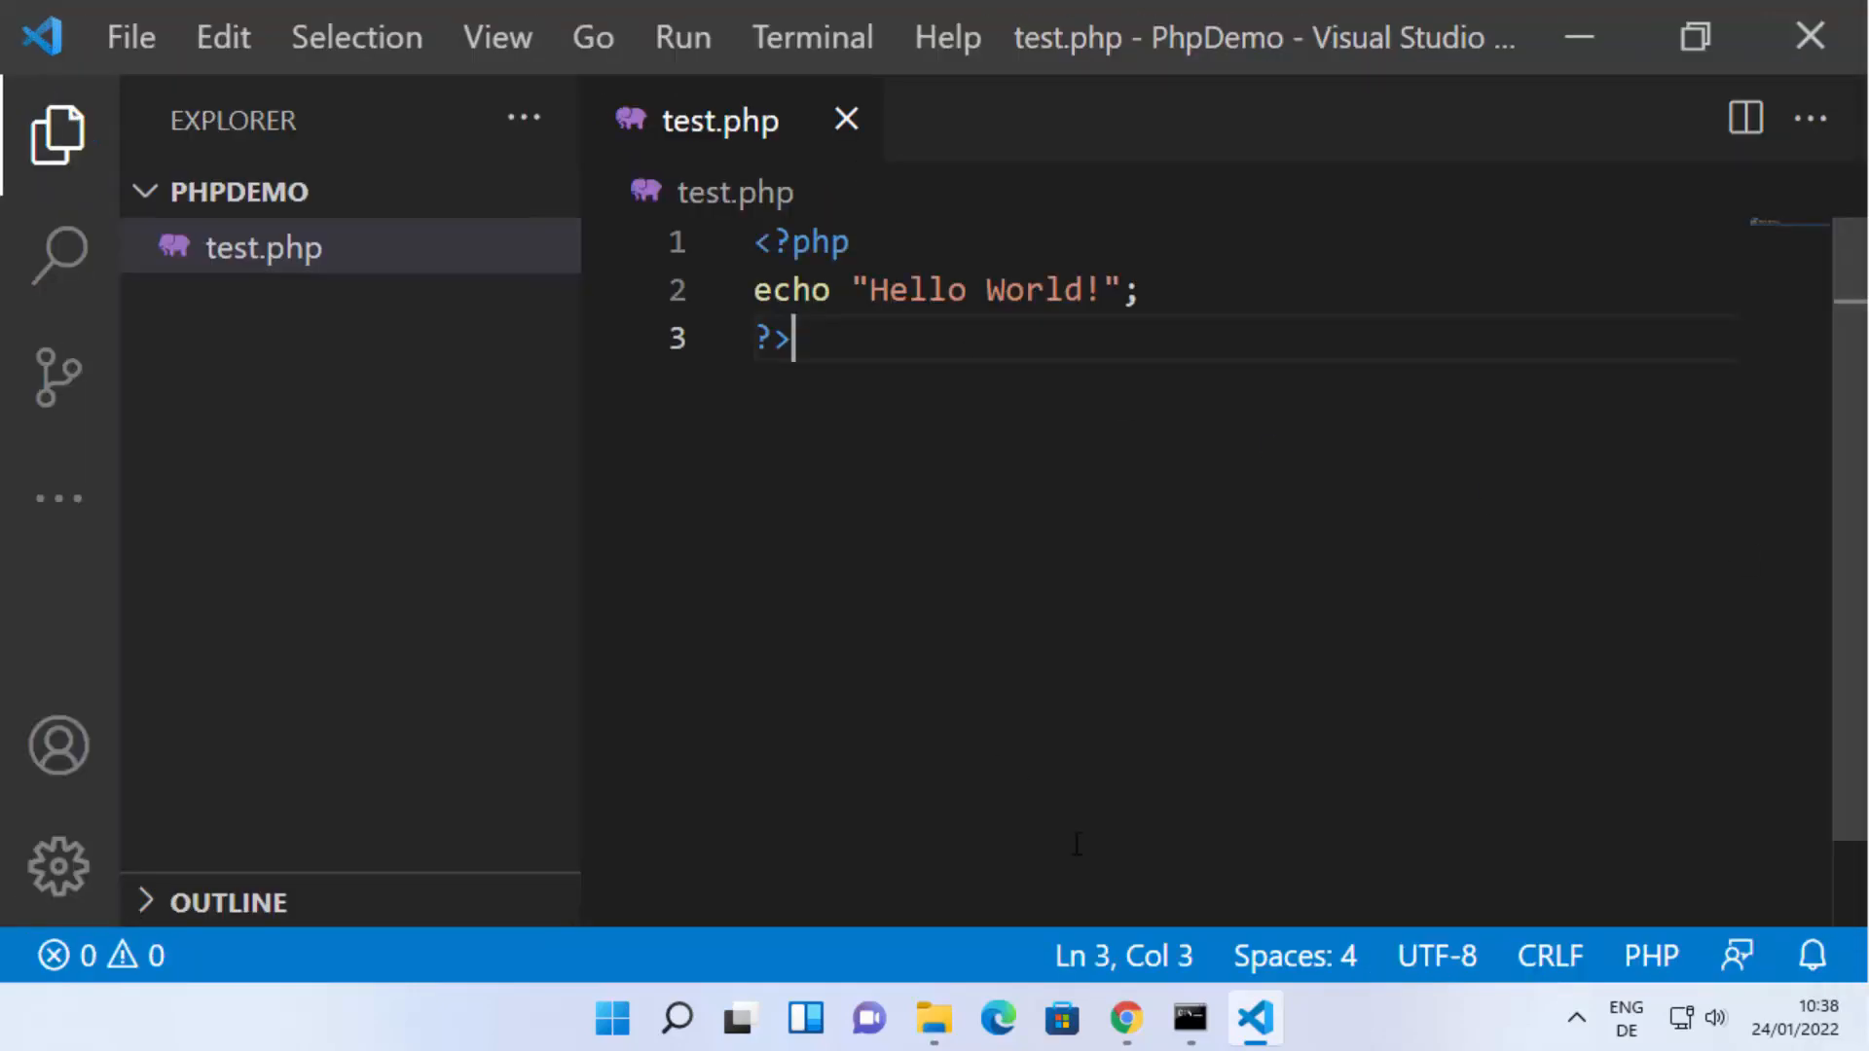
Switch to Command Prompt and change the working directory to Desktop, followed by its PhpDemo folder.
{"action": "left_click", "coordinate": [1190, 1016]}
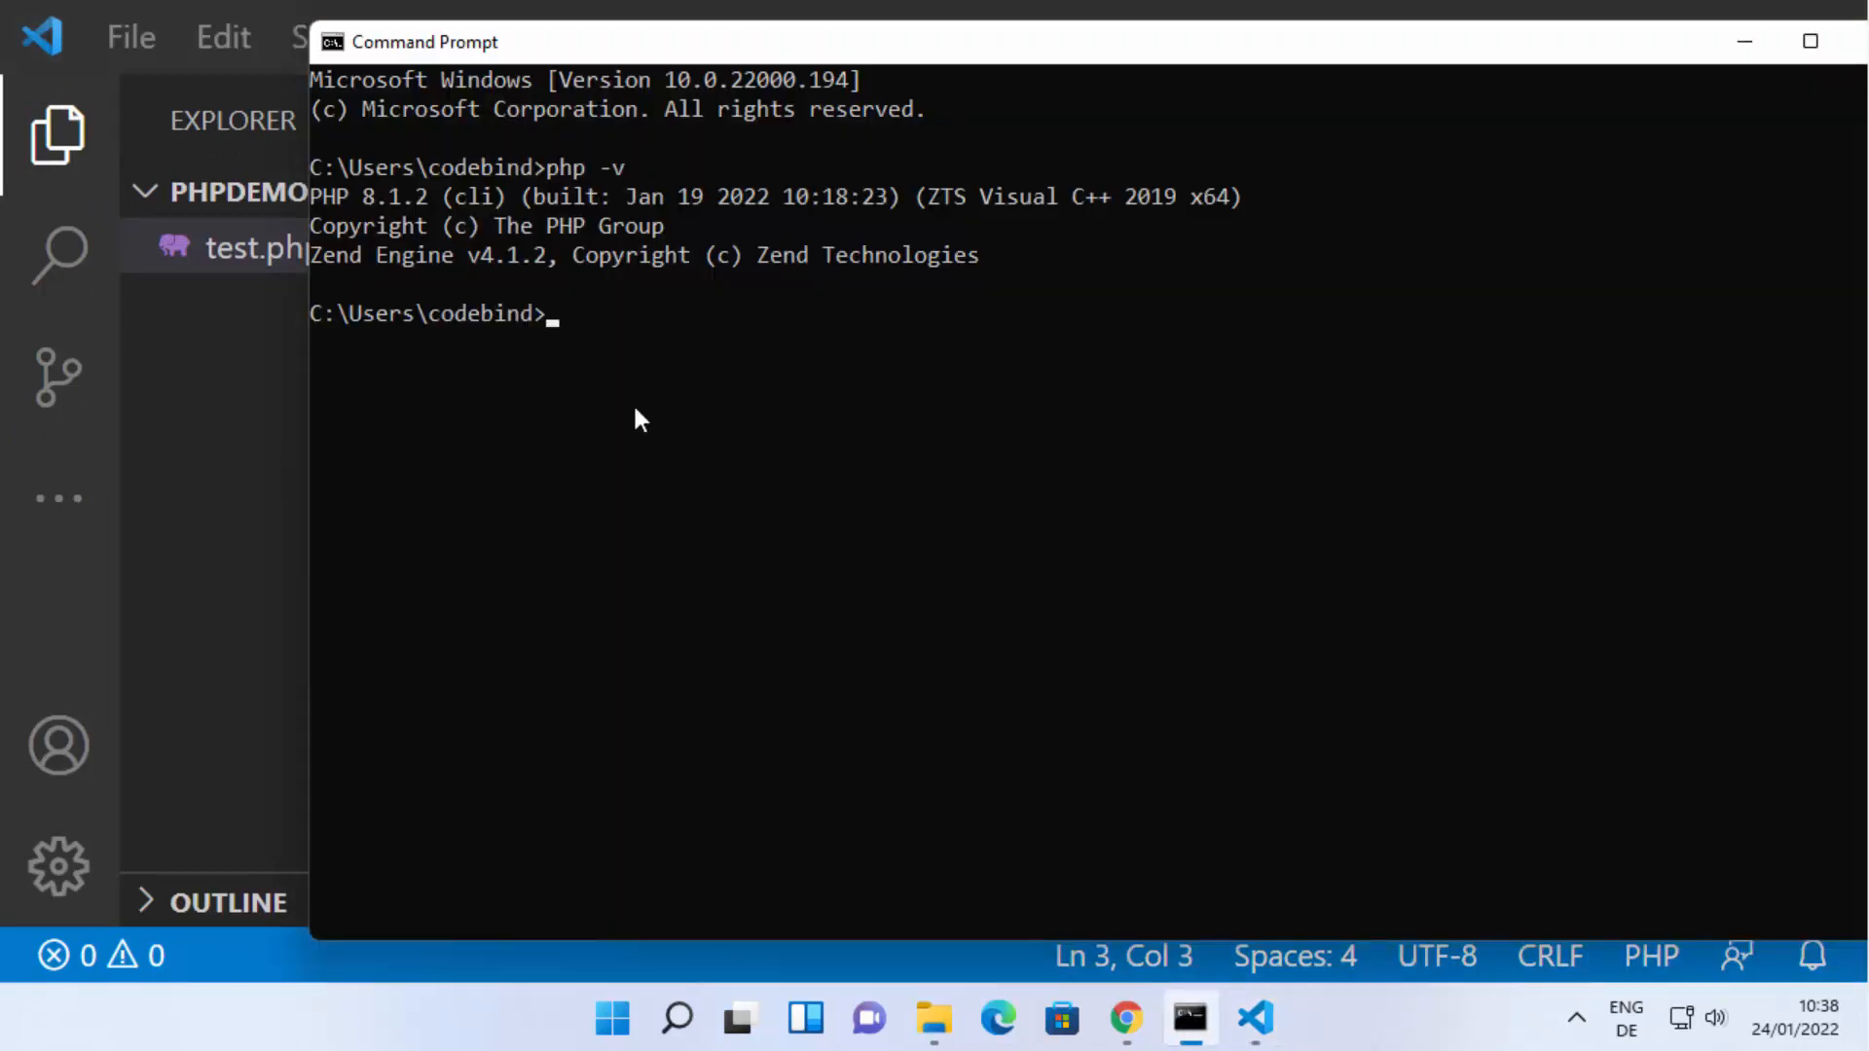
{"action": "type", "text": "cd De"}
{"action": "key", "text": "Tab"}
{"action": "key", "text": "Return"}
{"action": "type", "text": "cd "}
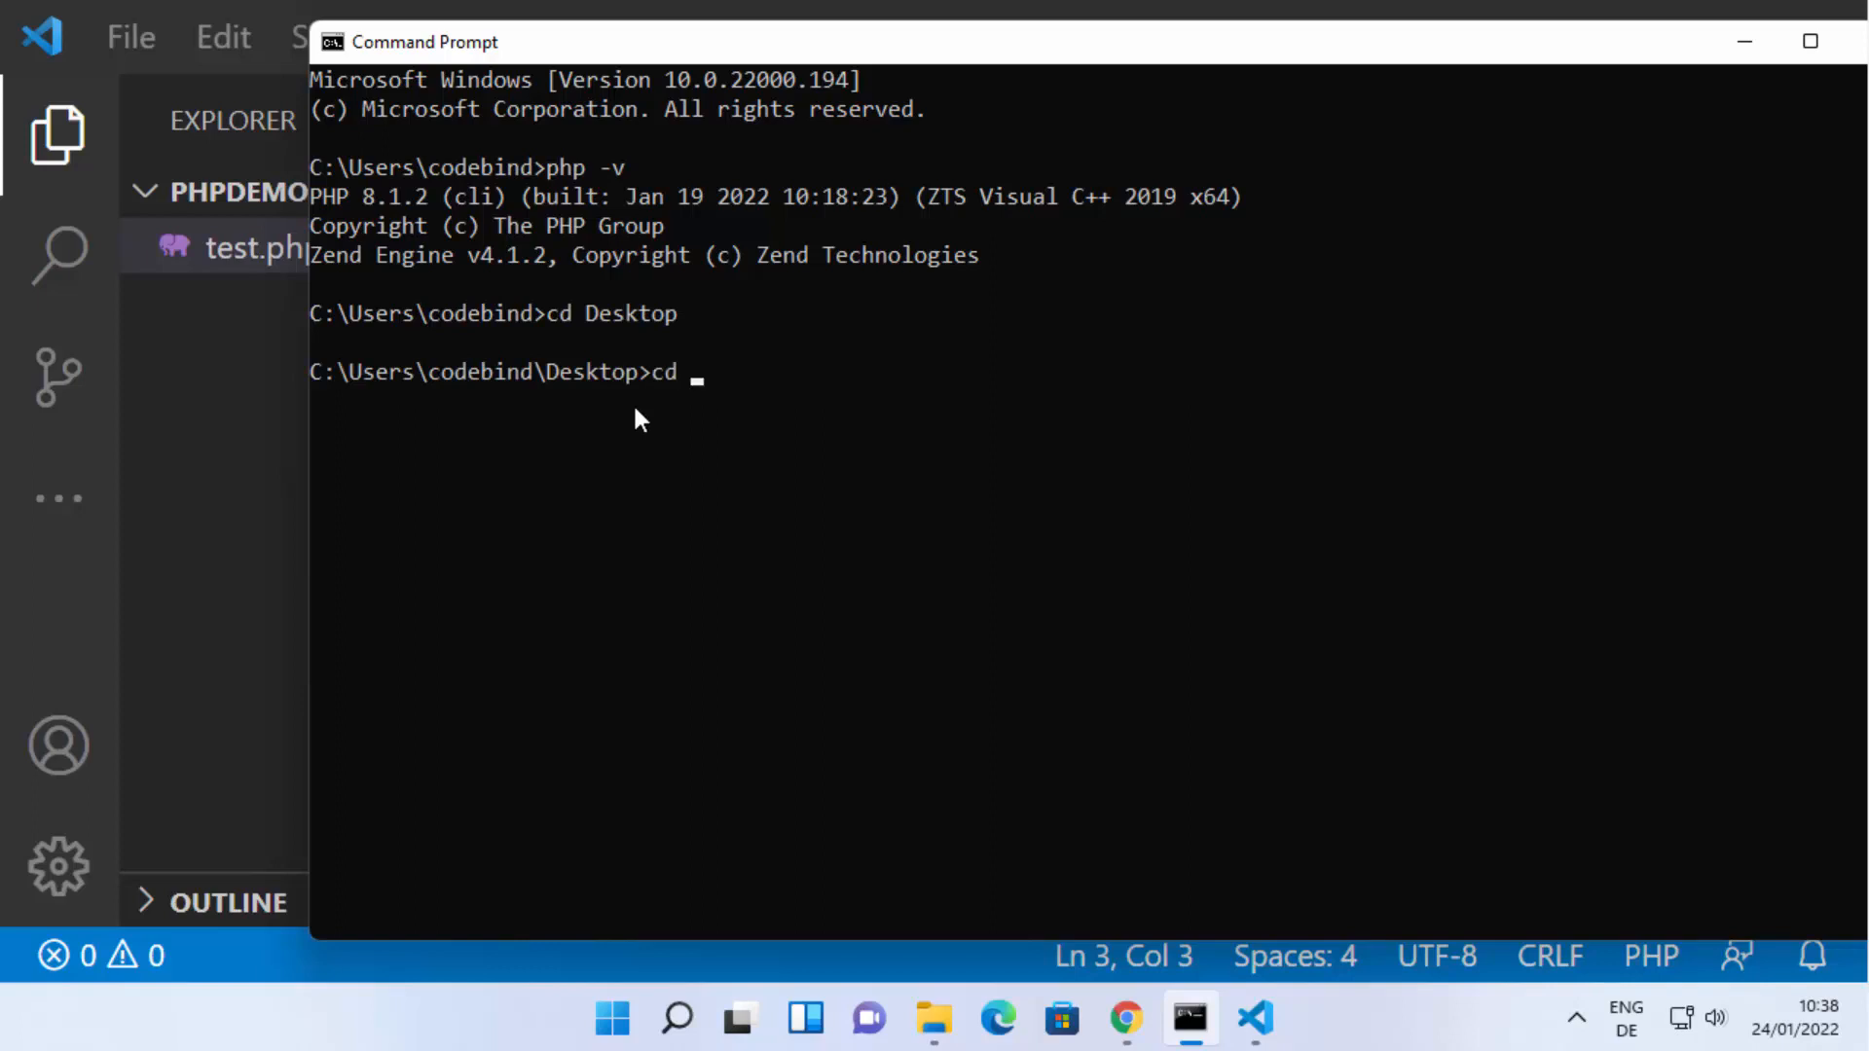
{"action": "type", "text": "Php"}
{"action": "key", "text": "Tab"}
{"action": "key", "text": "Return"}
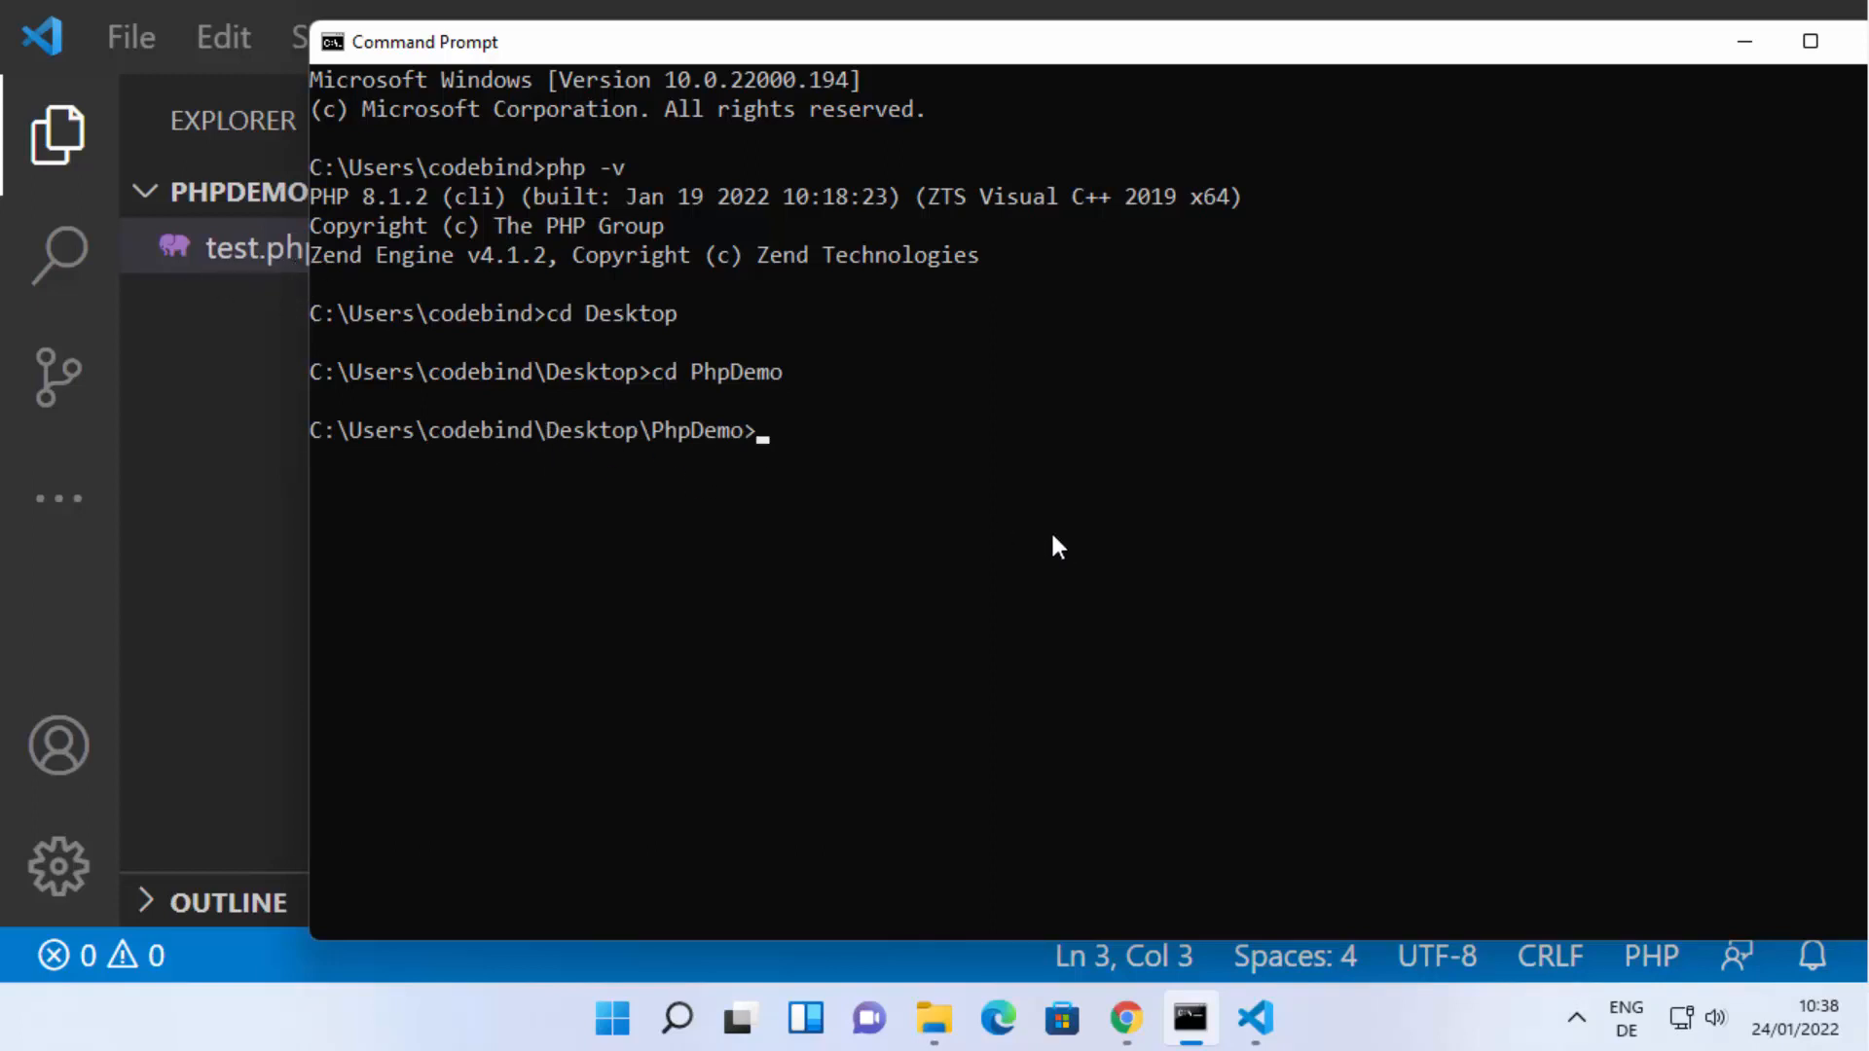
Execute the test script from the PhpDemo directory with php test.php.
{"action": "type", "text": "php test.php"}
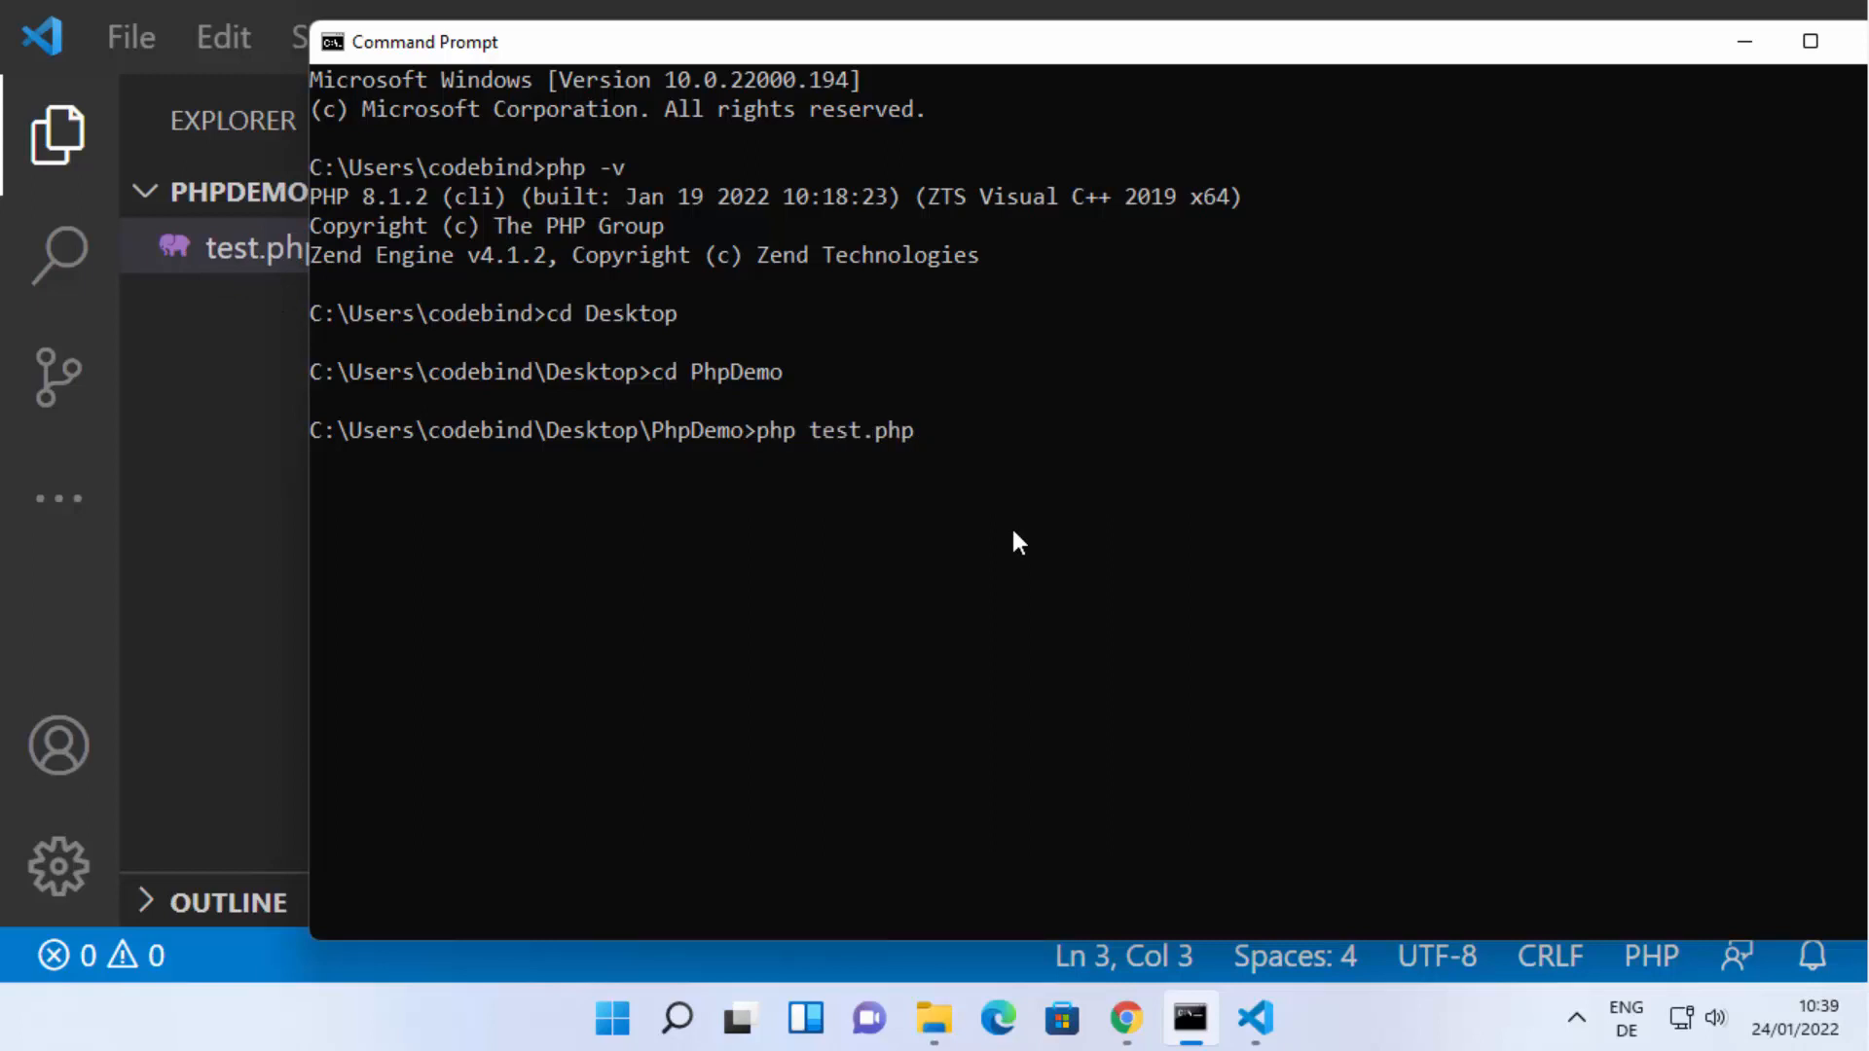
{"action": "key", "text": "Return"}
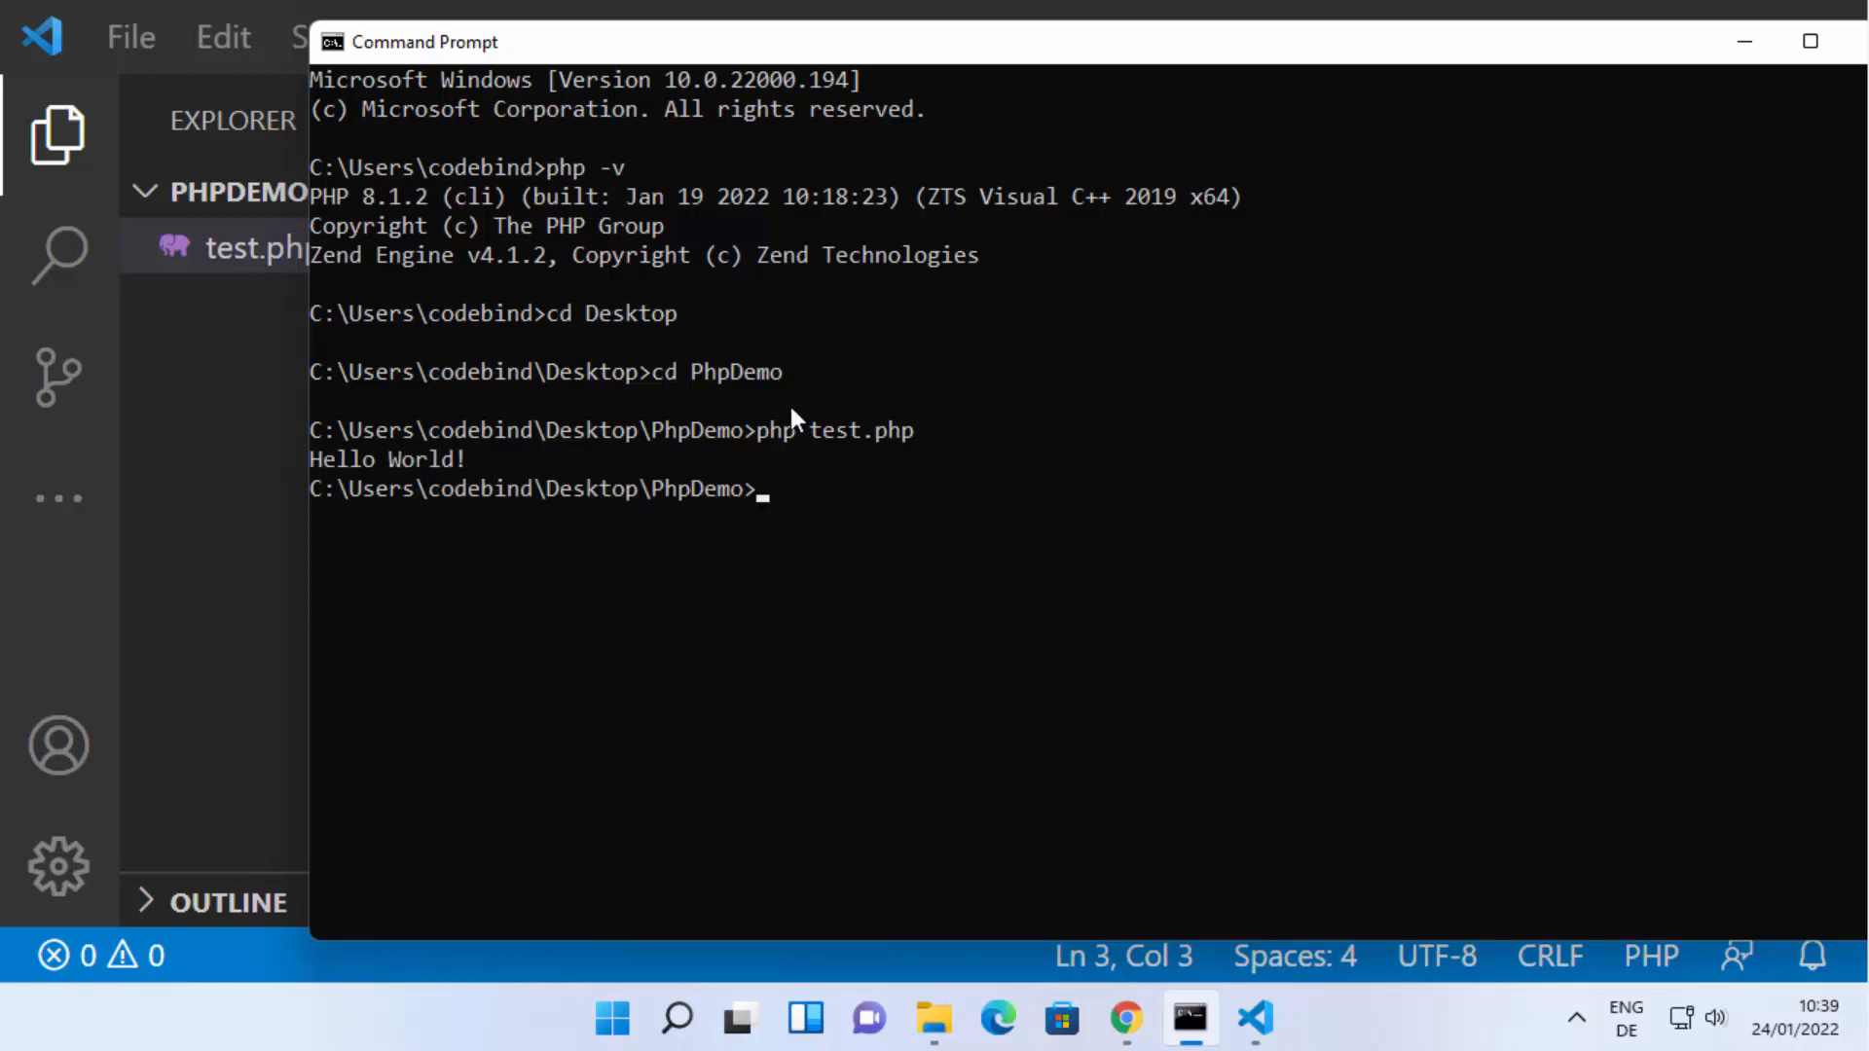
Switch to Visual Studio Code, add eleven more exclamation marks after "Hello World!" in the echo string, and save test.php.
{"action": "left_click", "coordinate": [226, 471]}
{"action": "left_click", "coordinate": [1109, 292]}
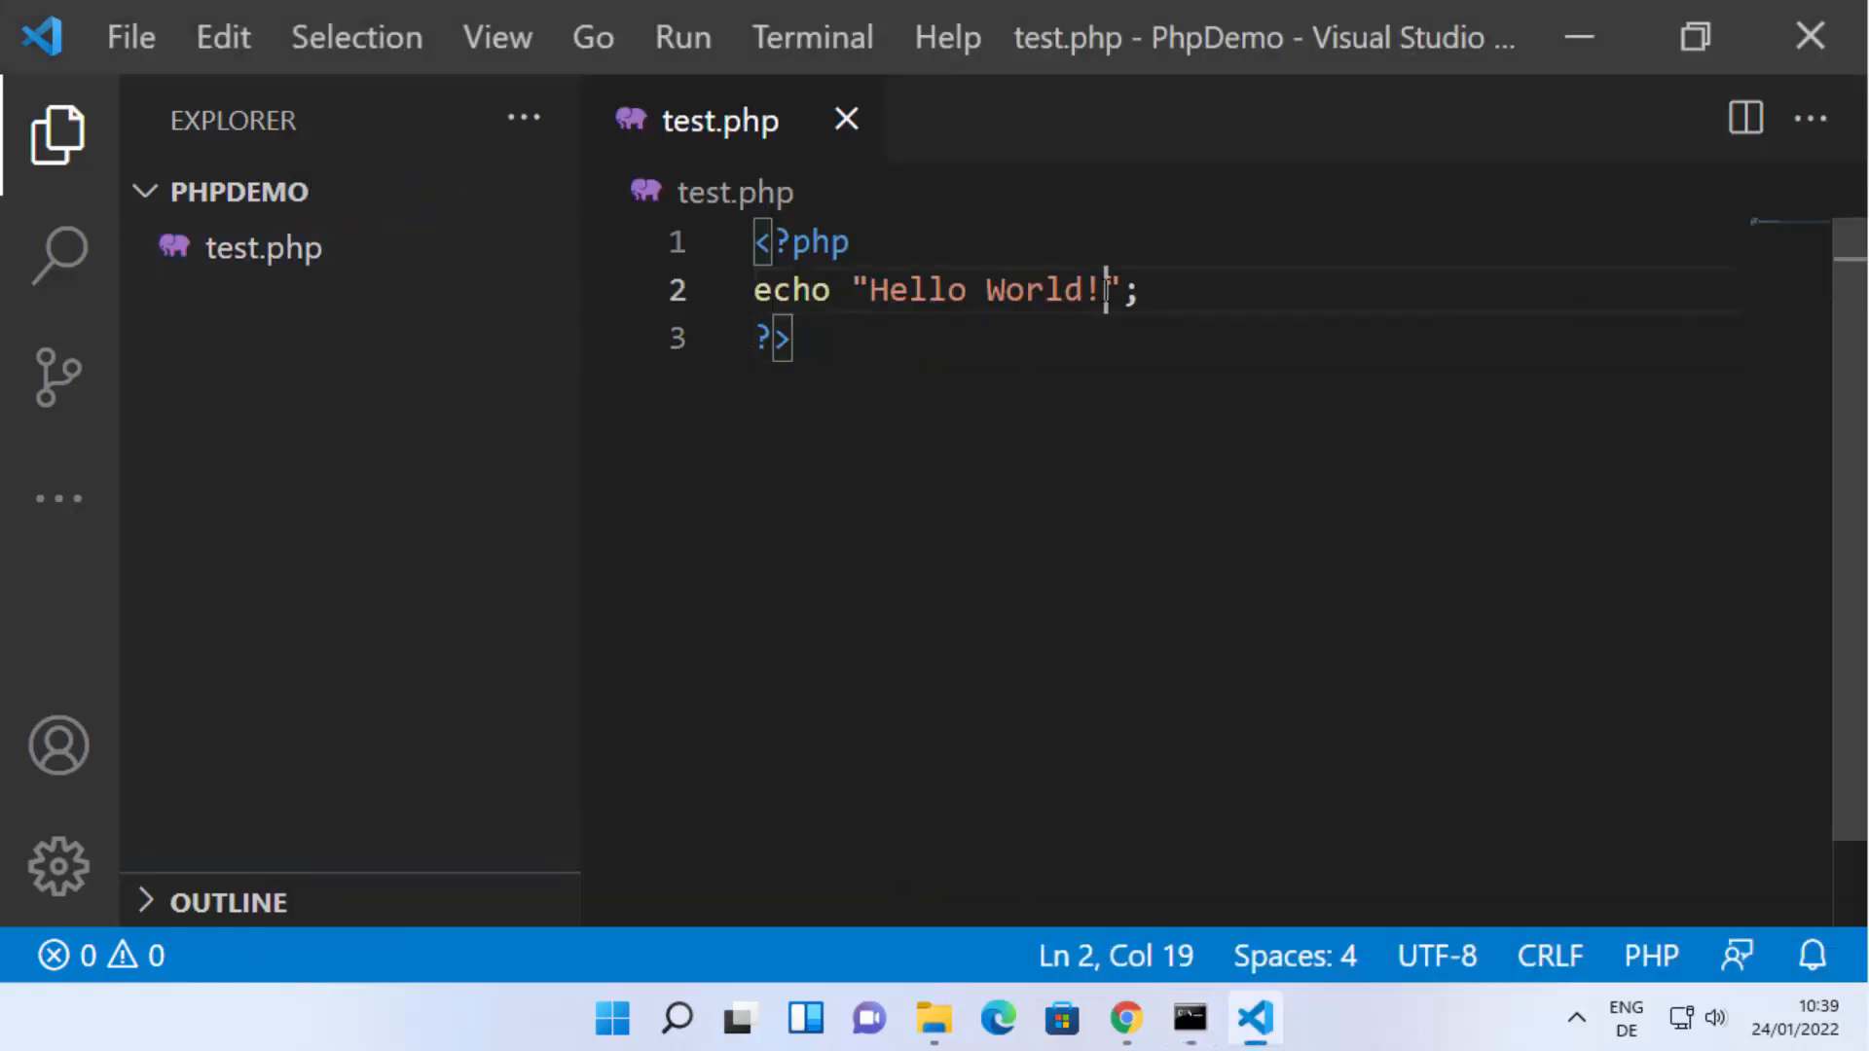
{"action": "type", "text": "!!!!!!!!!!!"}
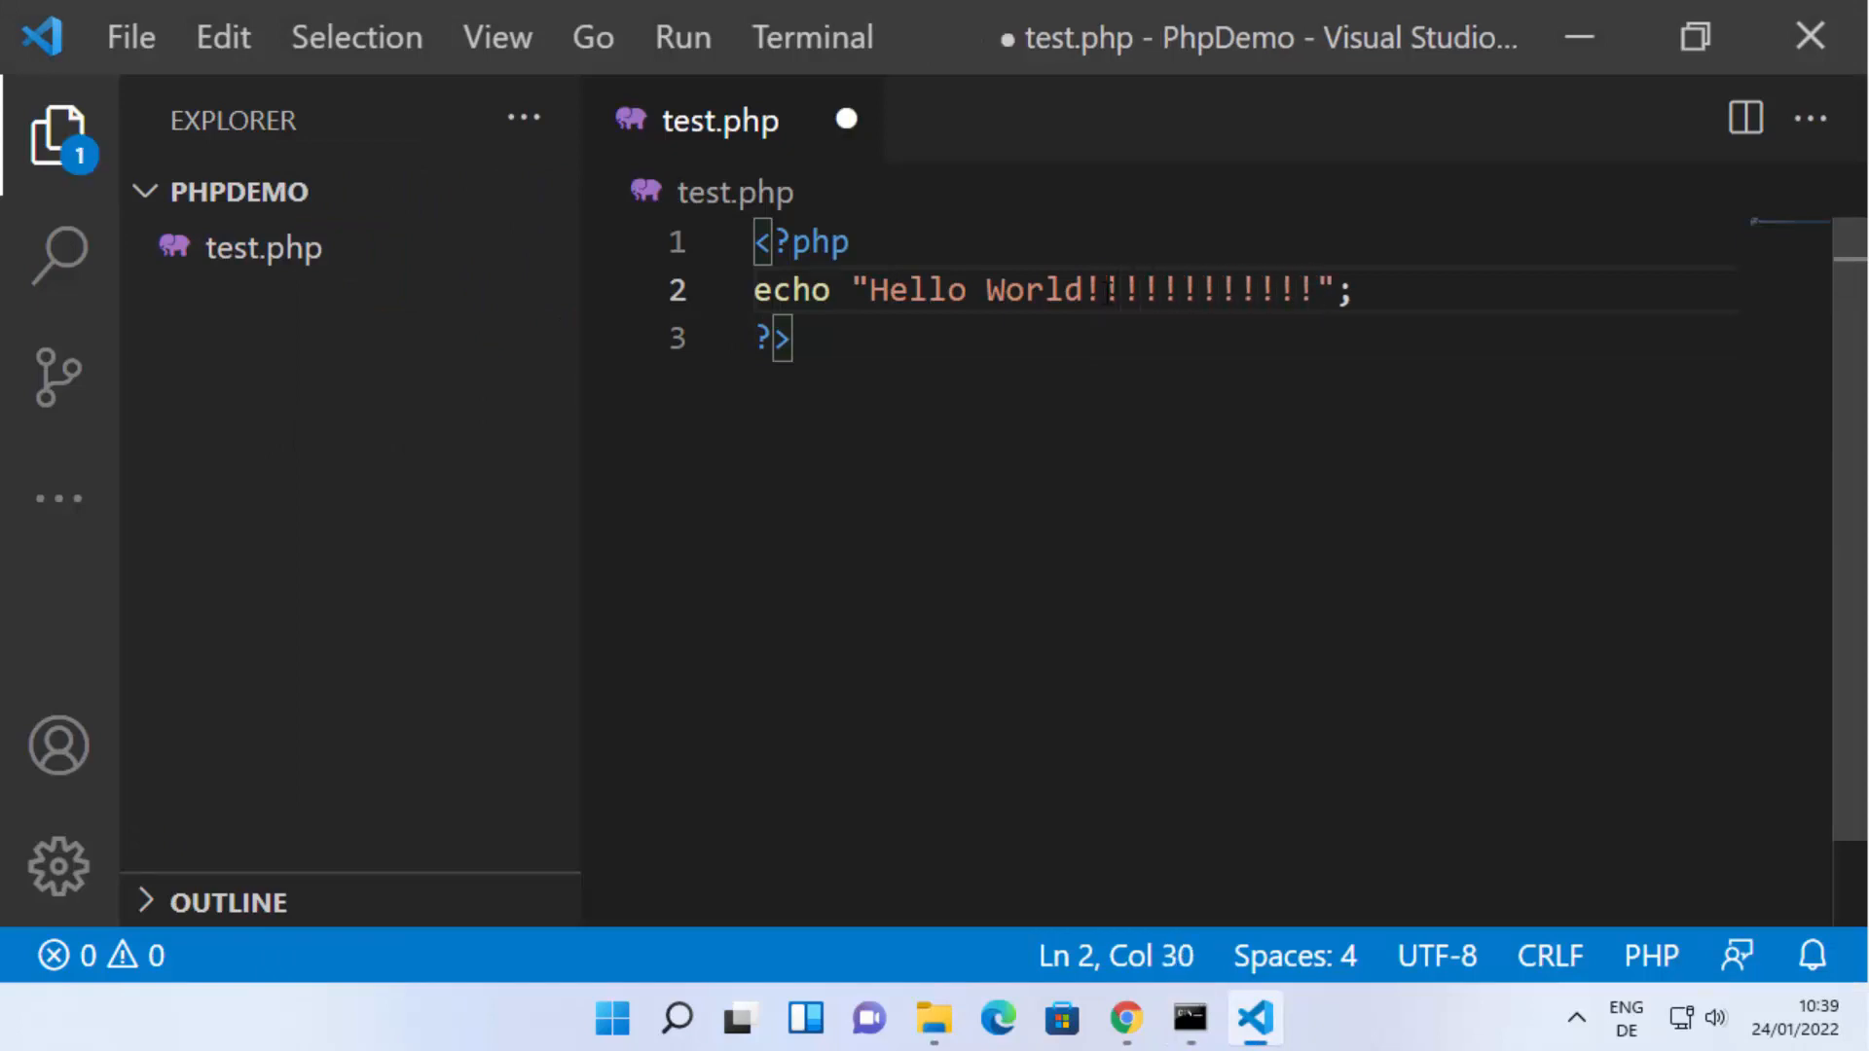
{"action": "key", "text": "ctrl+s"}
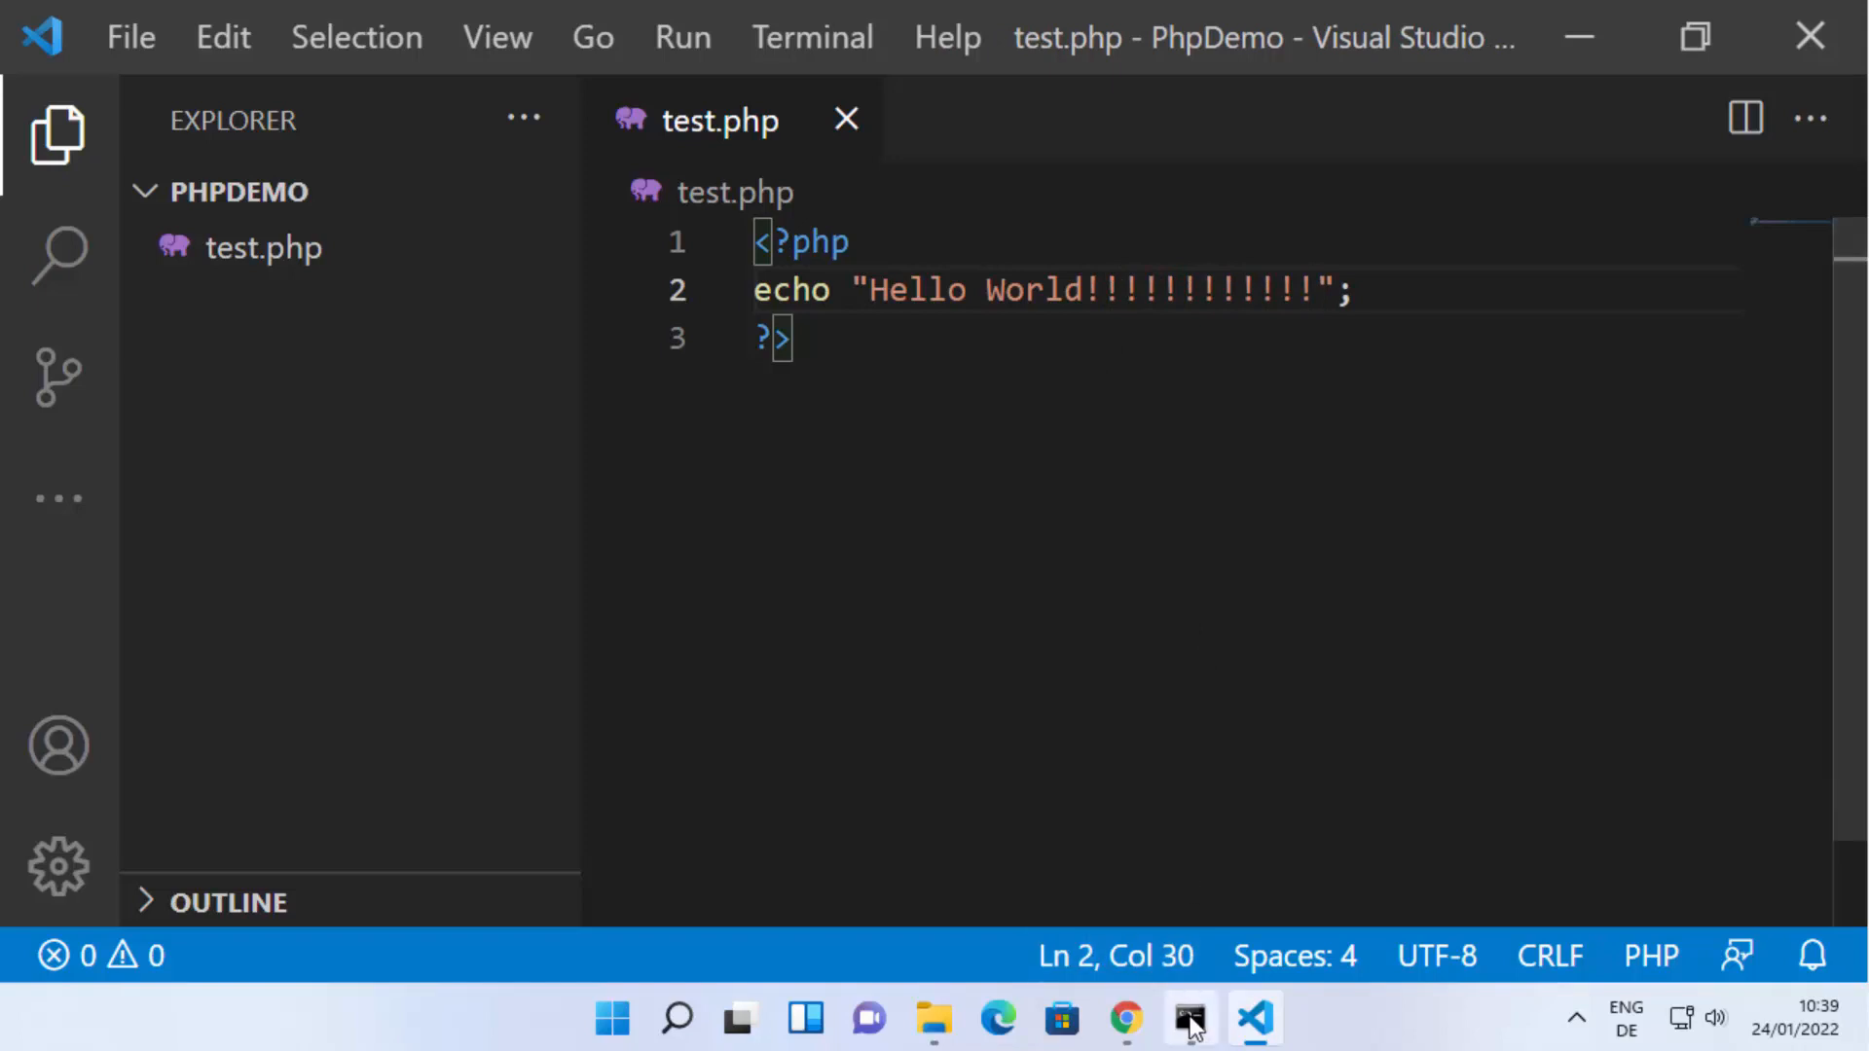
Return to Command Prompt and rerun php test.php on the edited script.
{"action": "key", "text": "alt+Tab"}
{"action": "key", "text": "Up"}
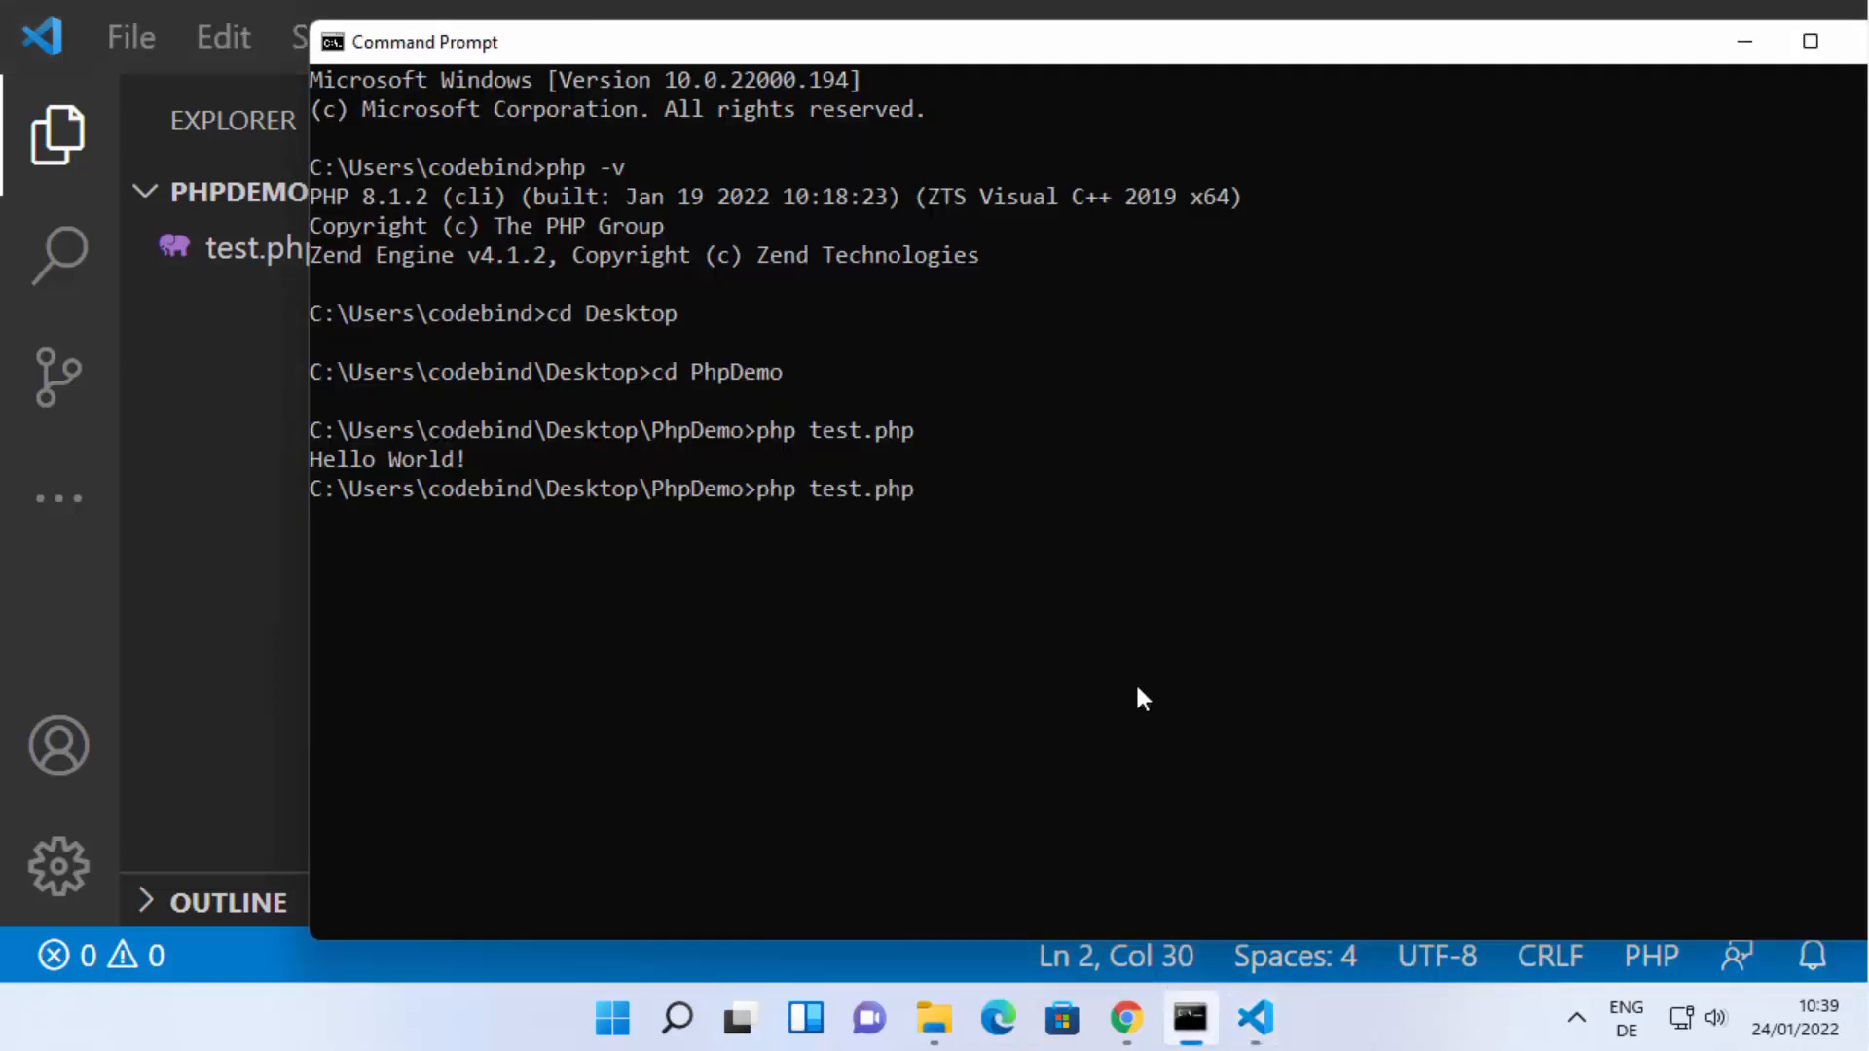
{"action": "key", "text": "Return"}
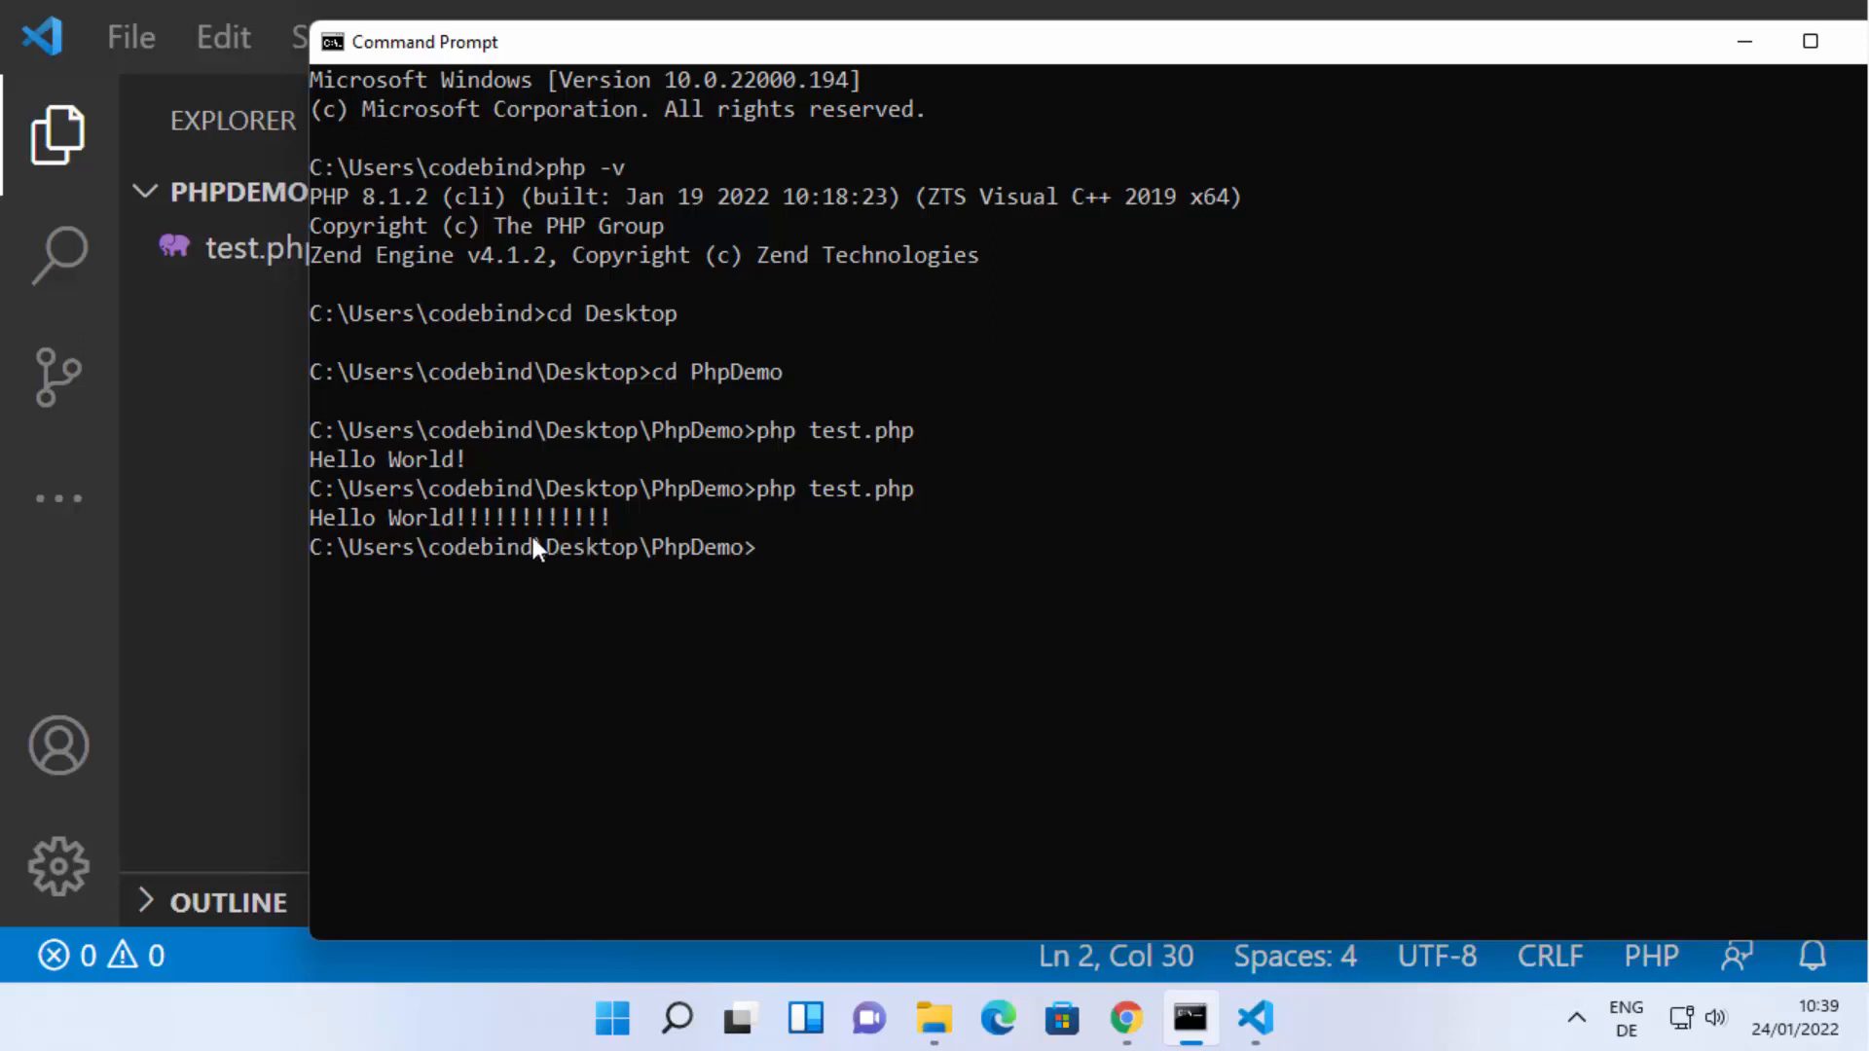
Go back to Visual Studio Code, narrow the file explorer sidebar and open a new integrated terminal.
{"action": "left_click", "coordinate": [257, 506]}
{"action": "left_click", "coordinate": [596, 528]}
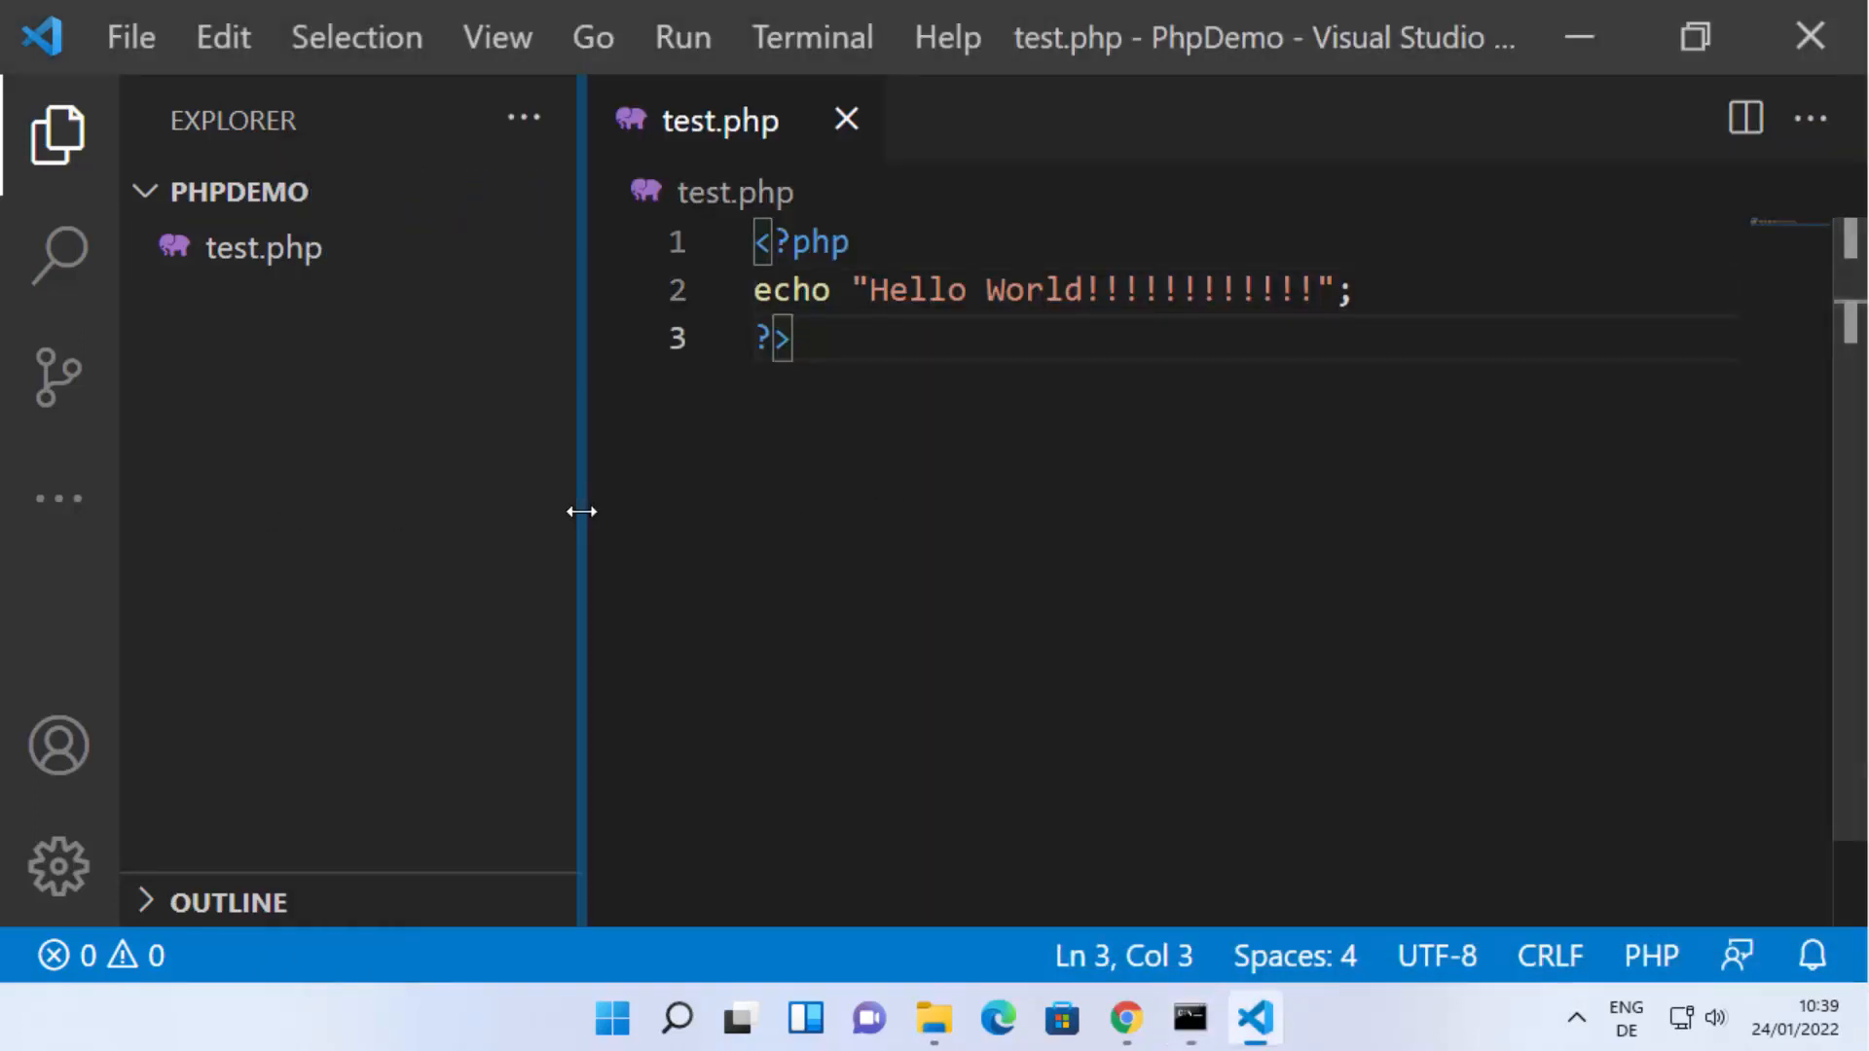
{"action": "left_click_drag", "start_coordinate": [580, 510], "coordinate": [479, 499]}
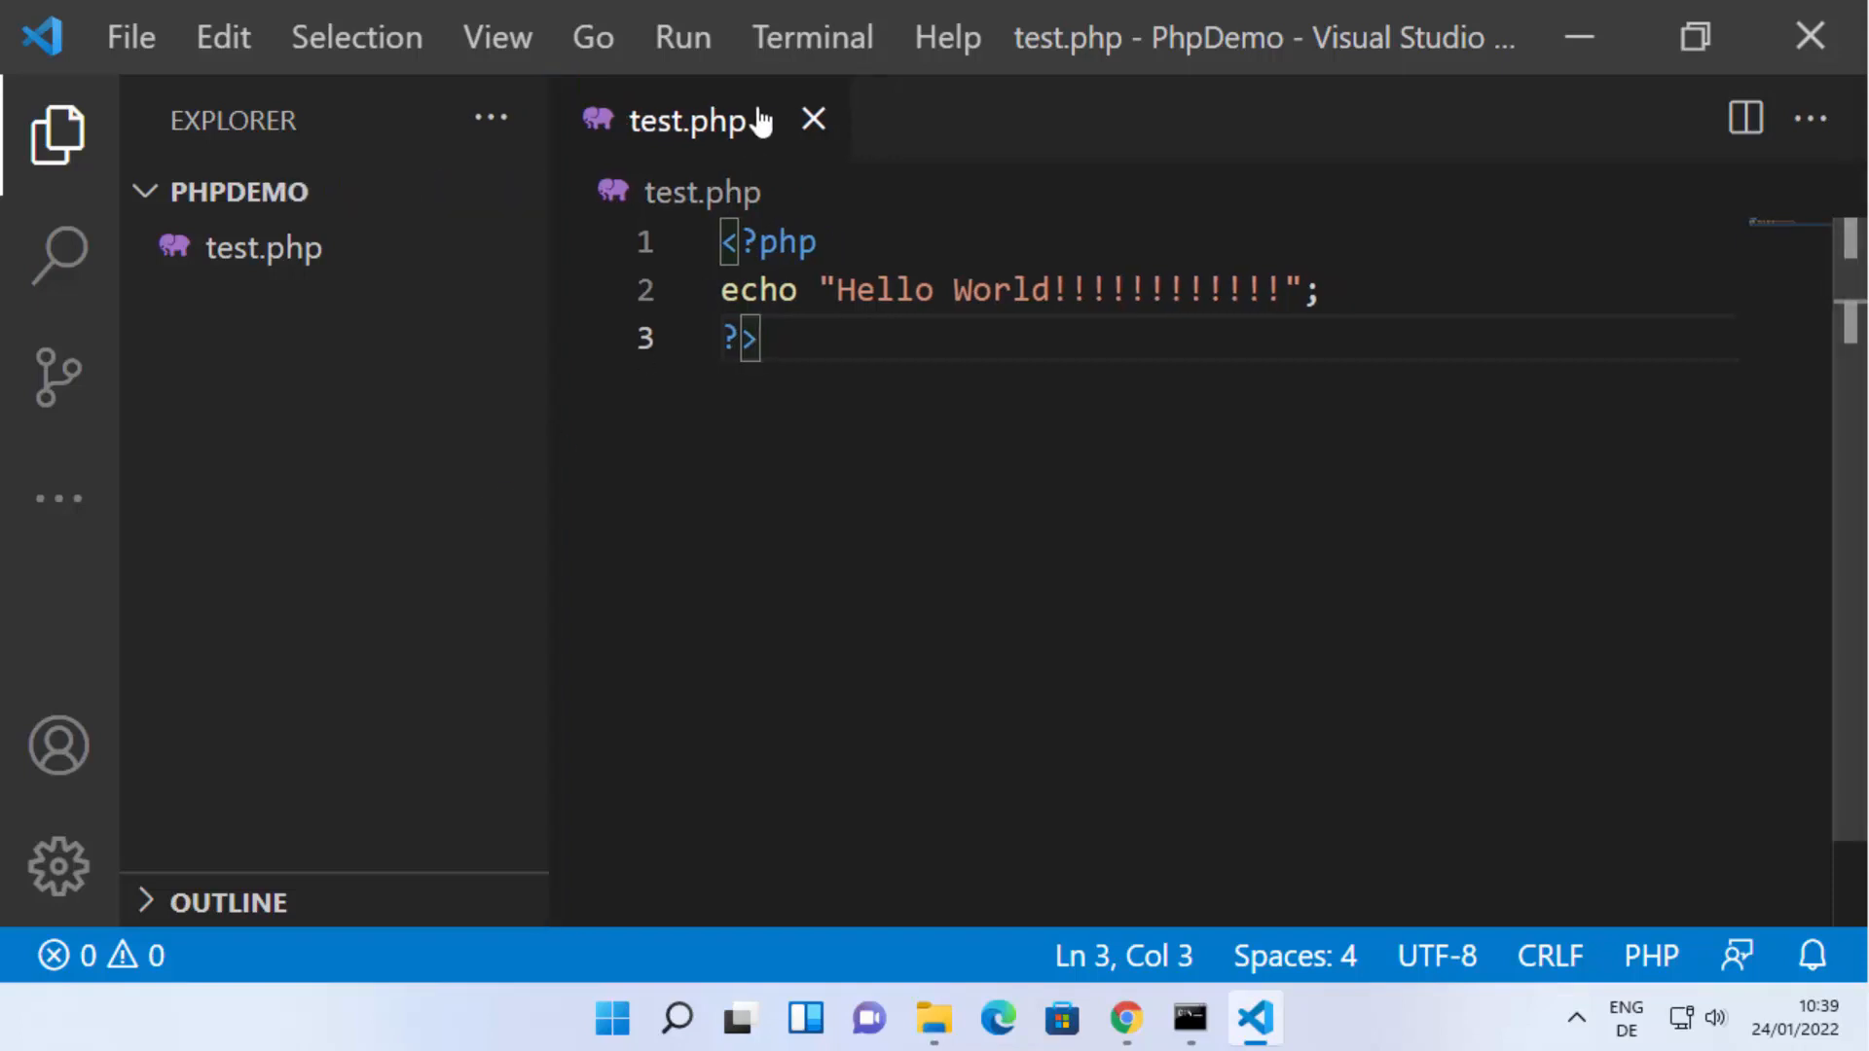
{"action": "left_click", "coordinate": [781, 37]}
{"action": "left_click", "coordinate": [843, 125]}
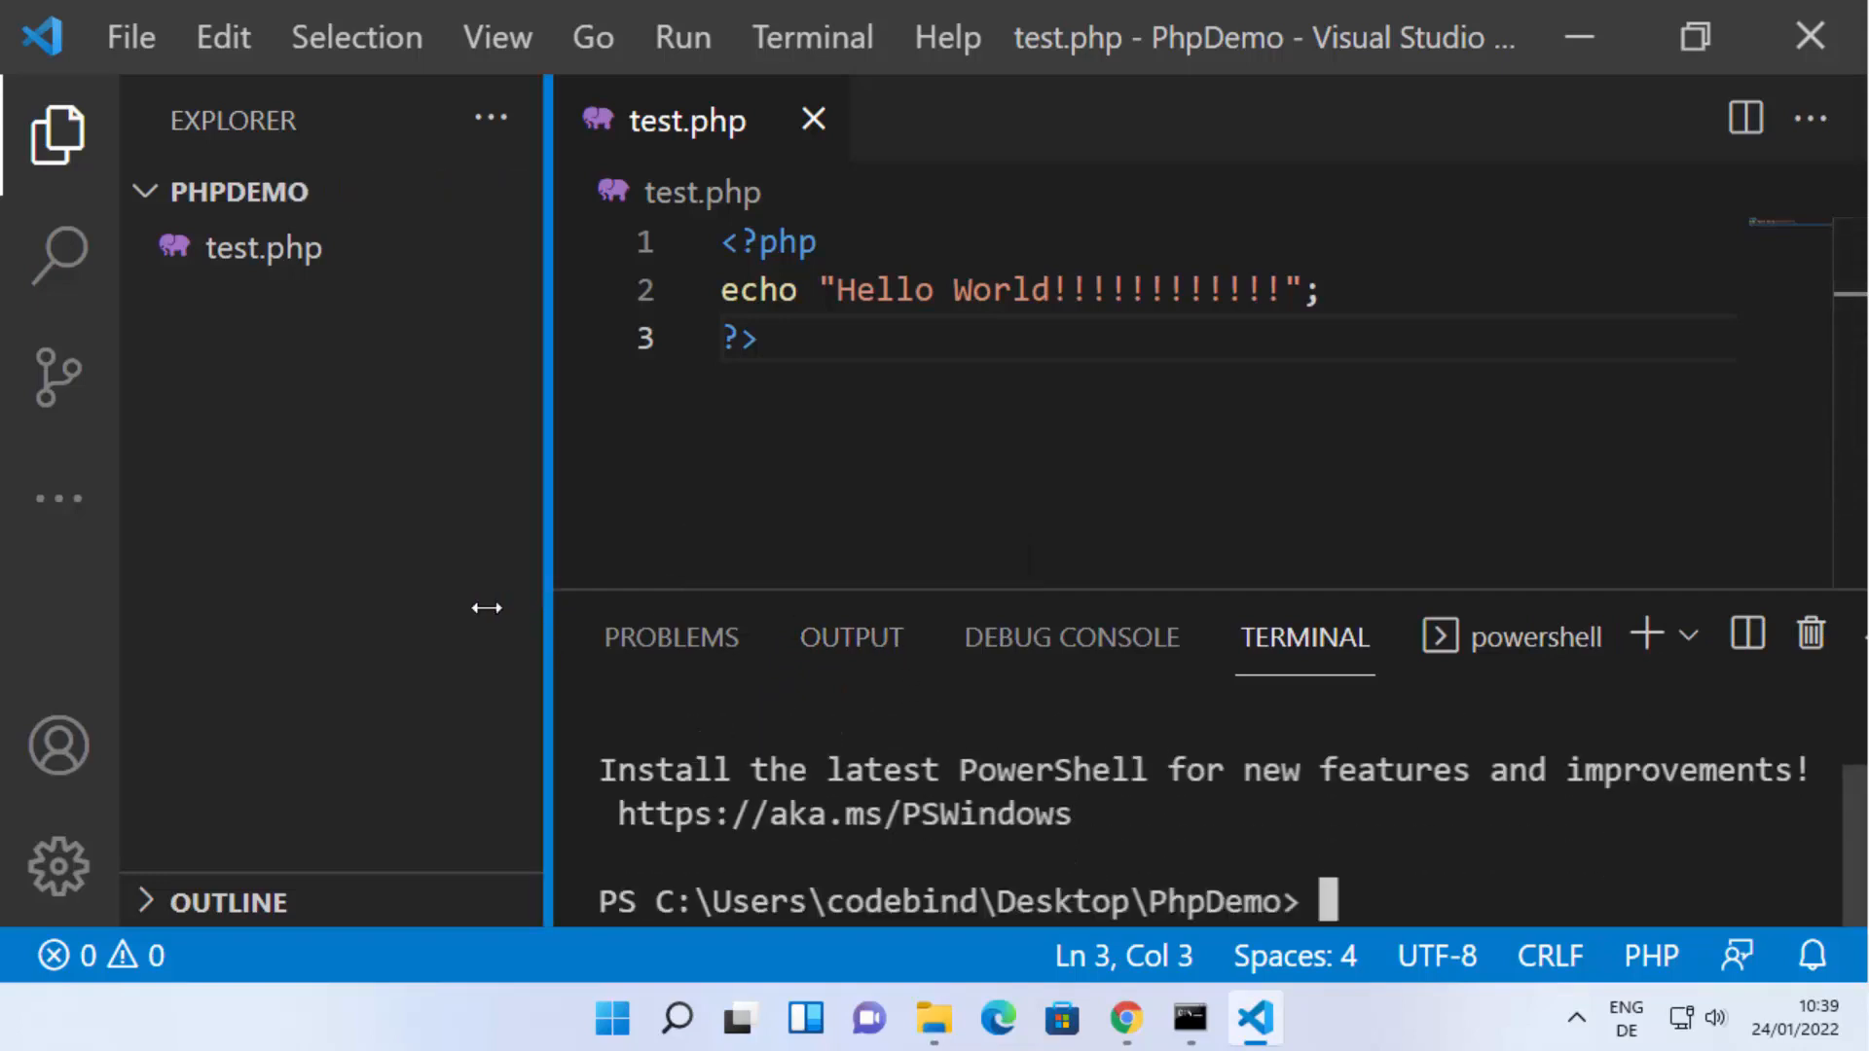
{"action": "left_click_drag", "start_coordinate": [466, 607], "coordinate": [466, 607]}
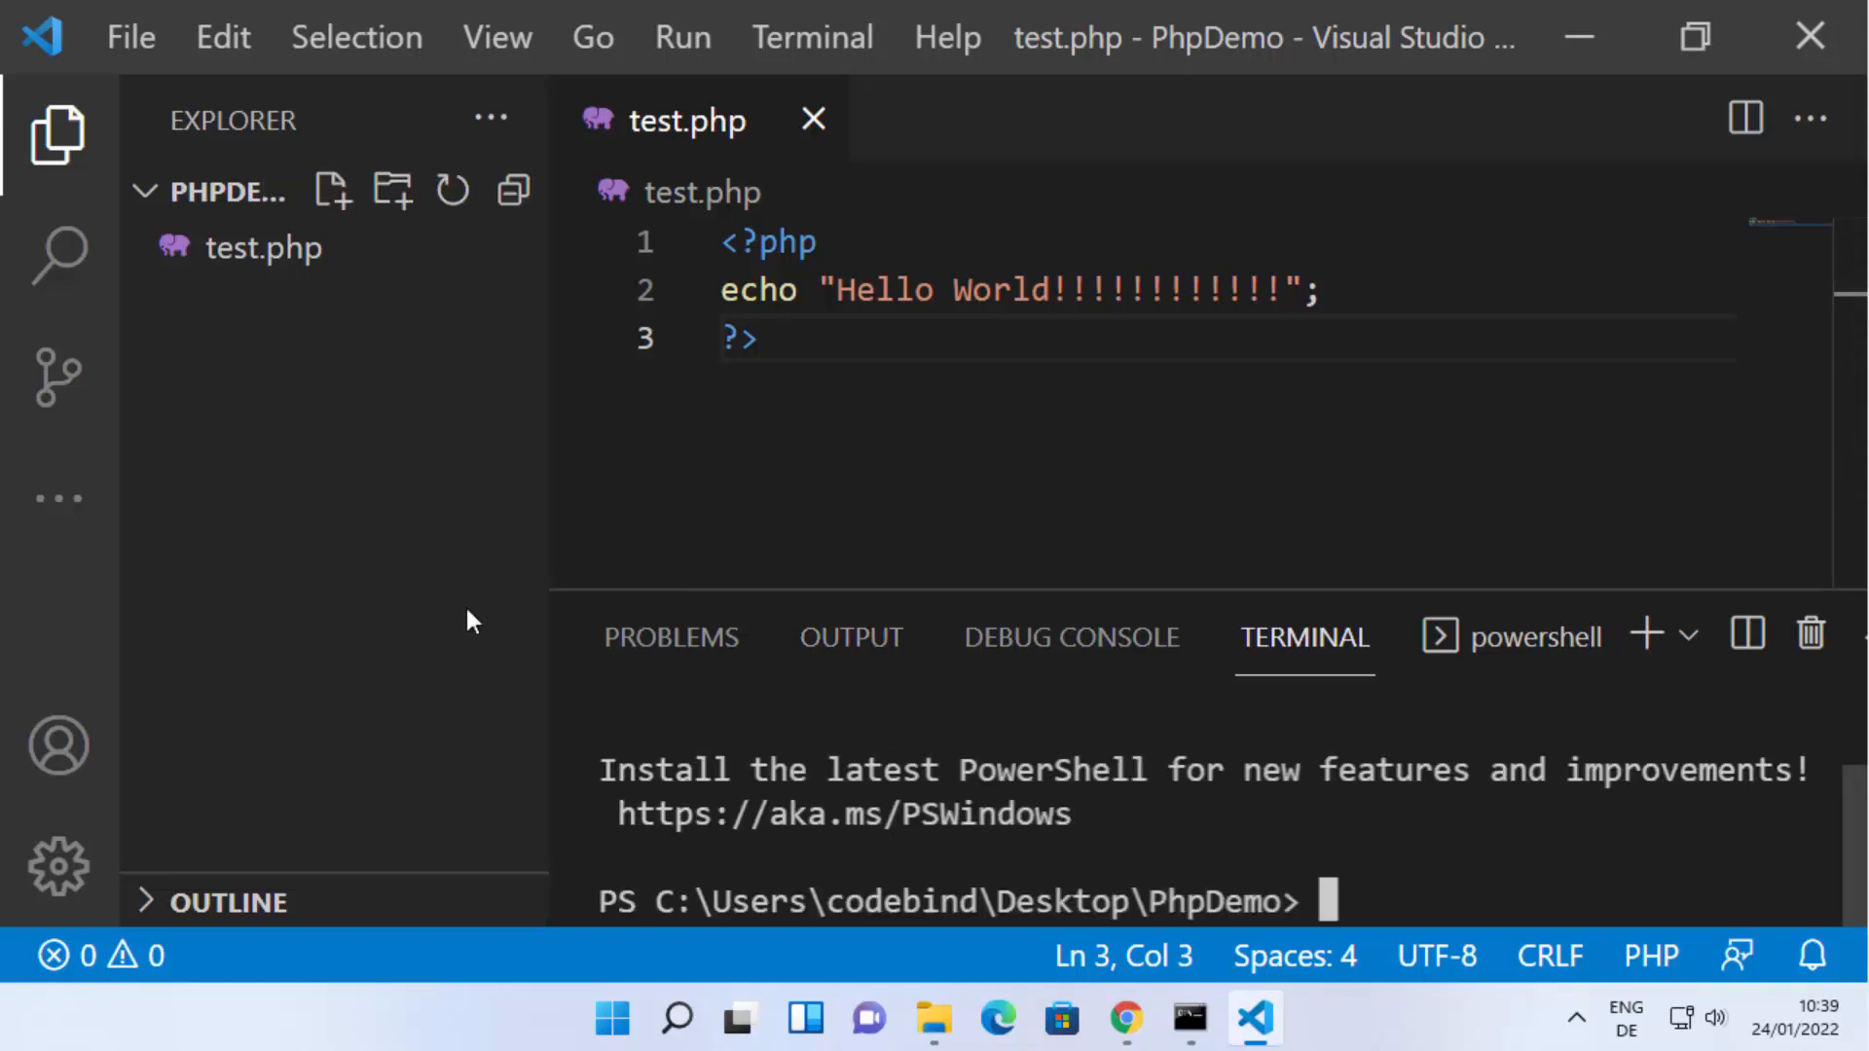
Reduce the interface zoom by one level overall, make the terminal area taller and add a Command Prompt terminal session.
{"action": "key", "text": "ctrl+minus"}
{"action": "key", "text": "ctrl+minus"}
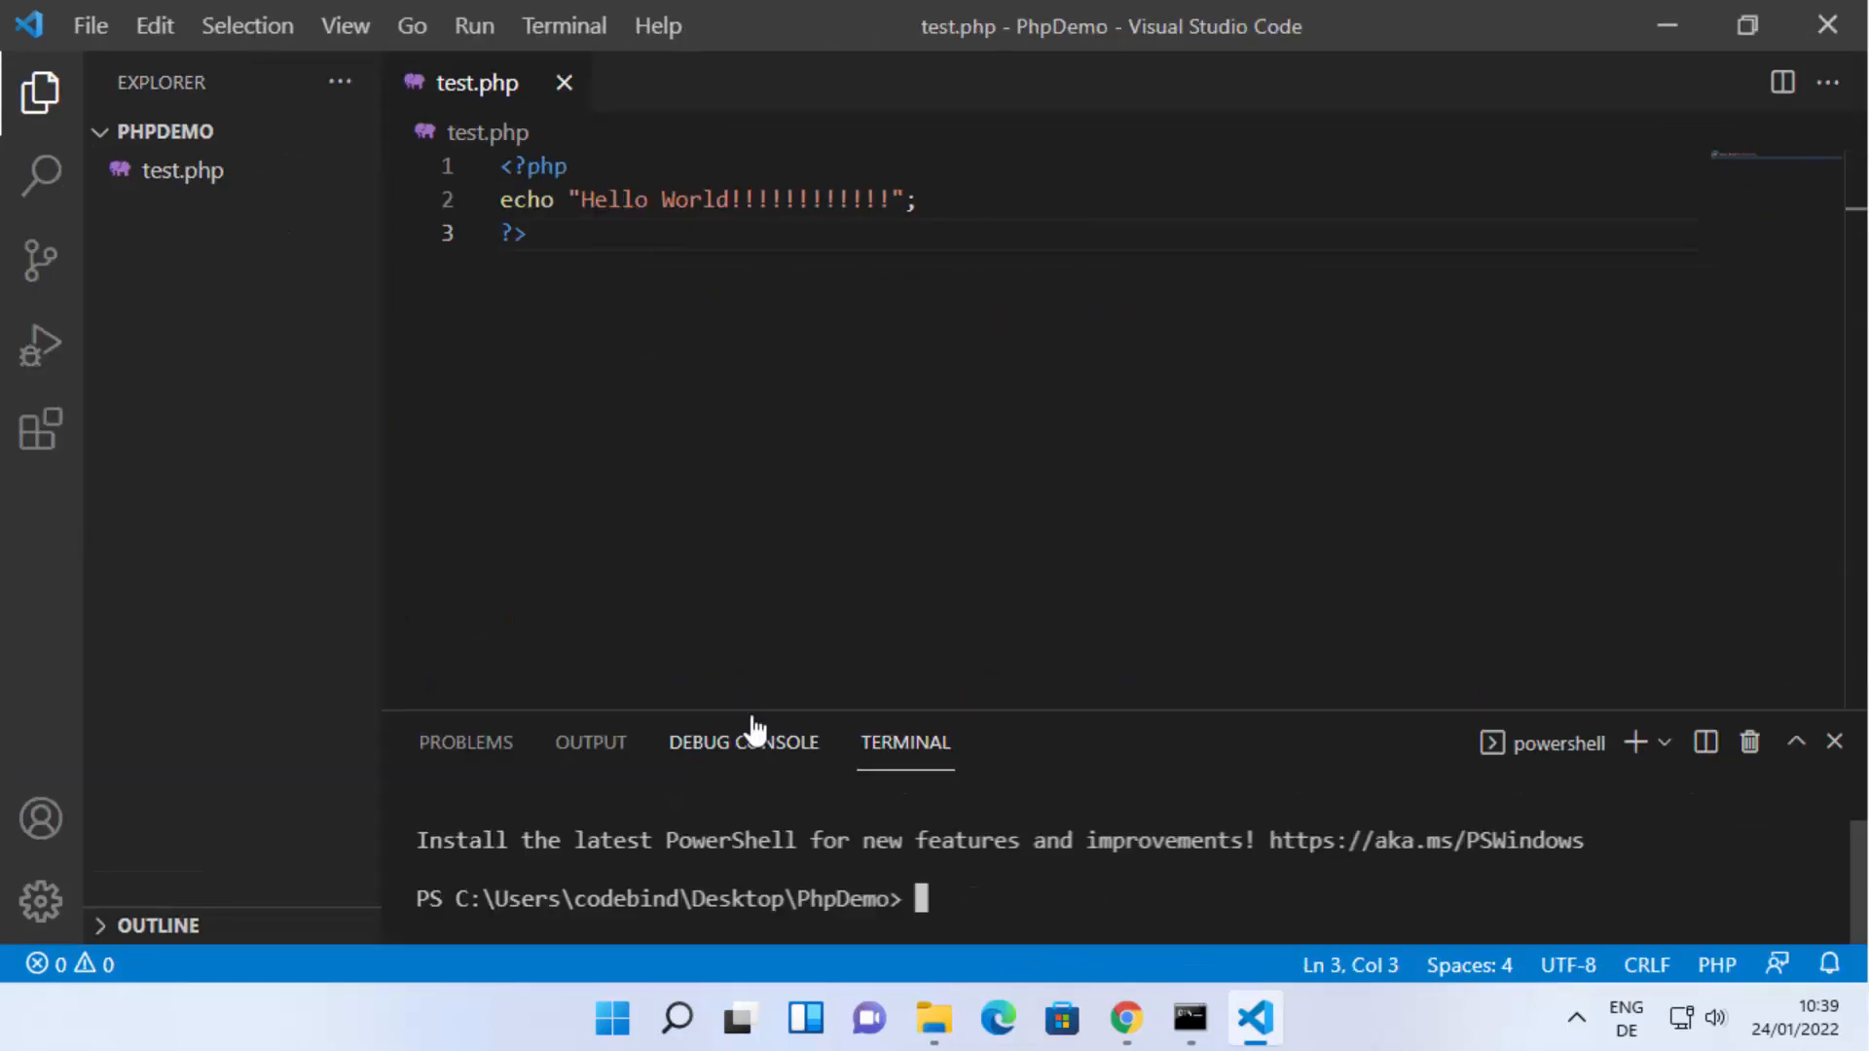
{"action": "key", "text": "ctrl+plus"}
{"action": "left_click_drag", "start_coordinate": [659, 655], "coordinate": [684, 531]}
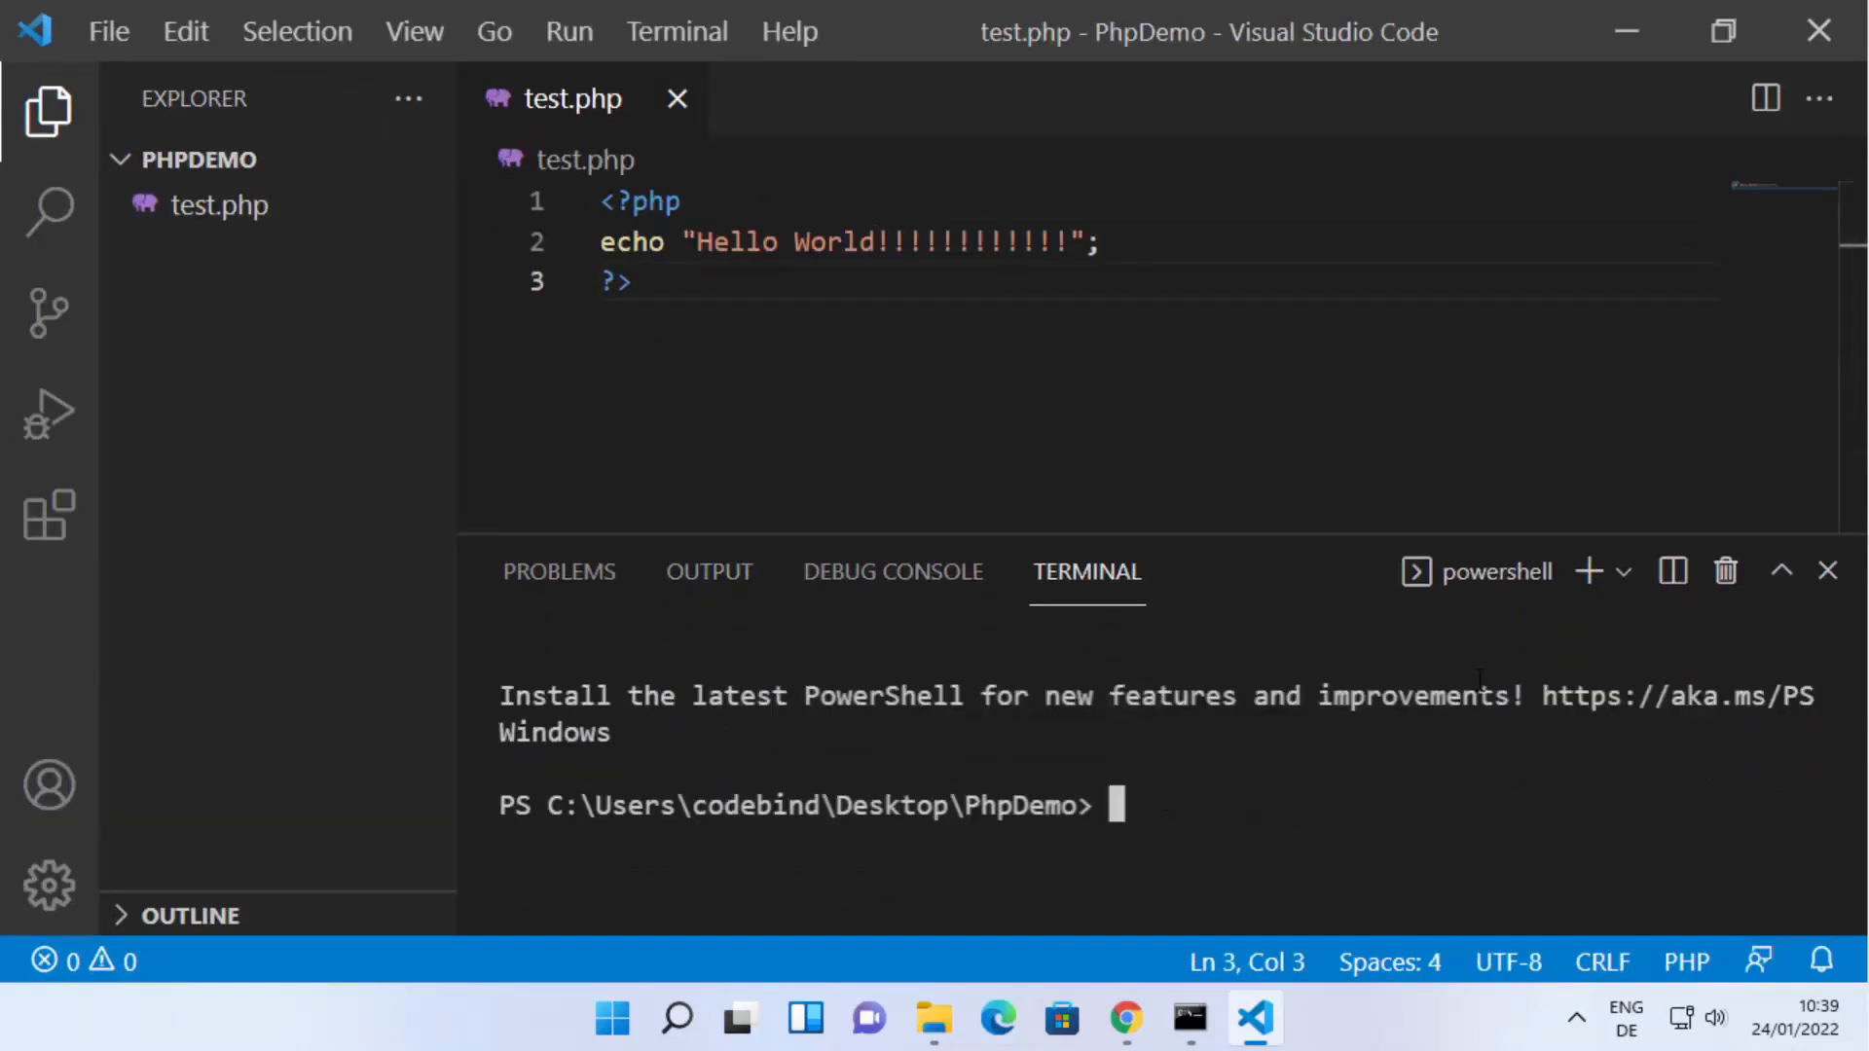
{"action": "left_click", "coordinate": [1620, 576]}
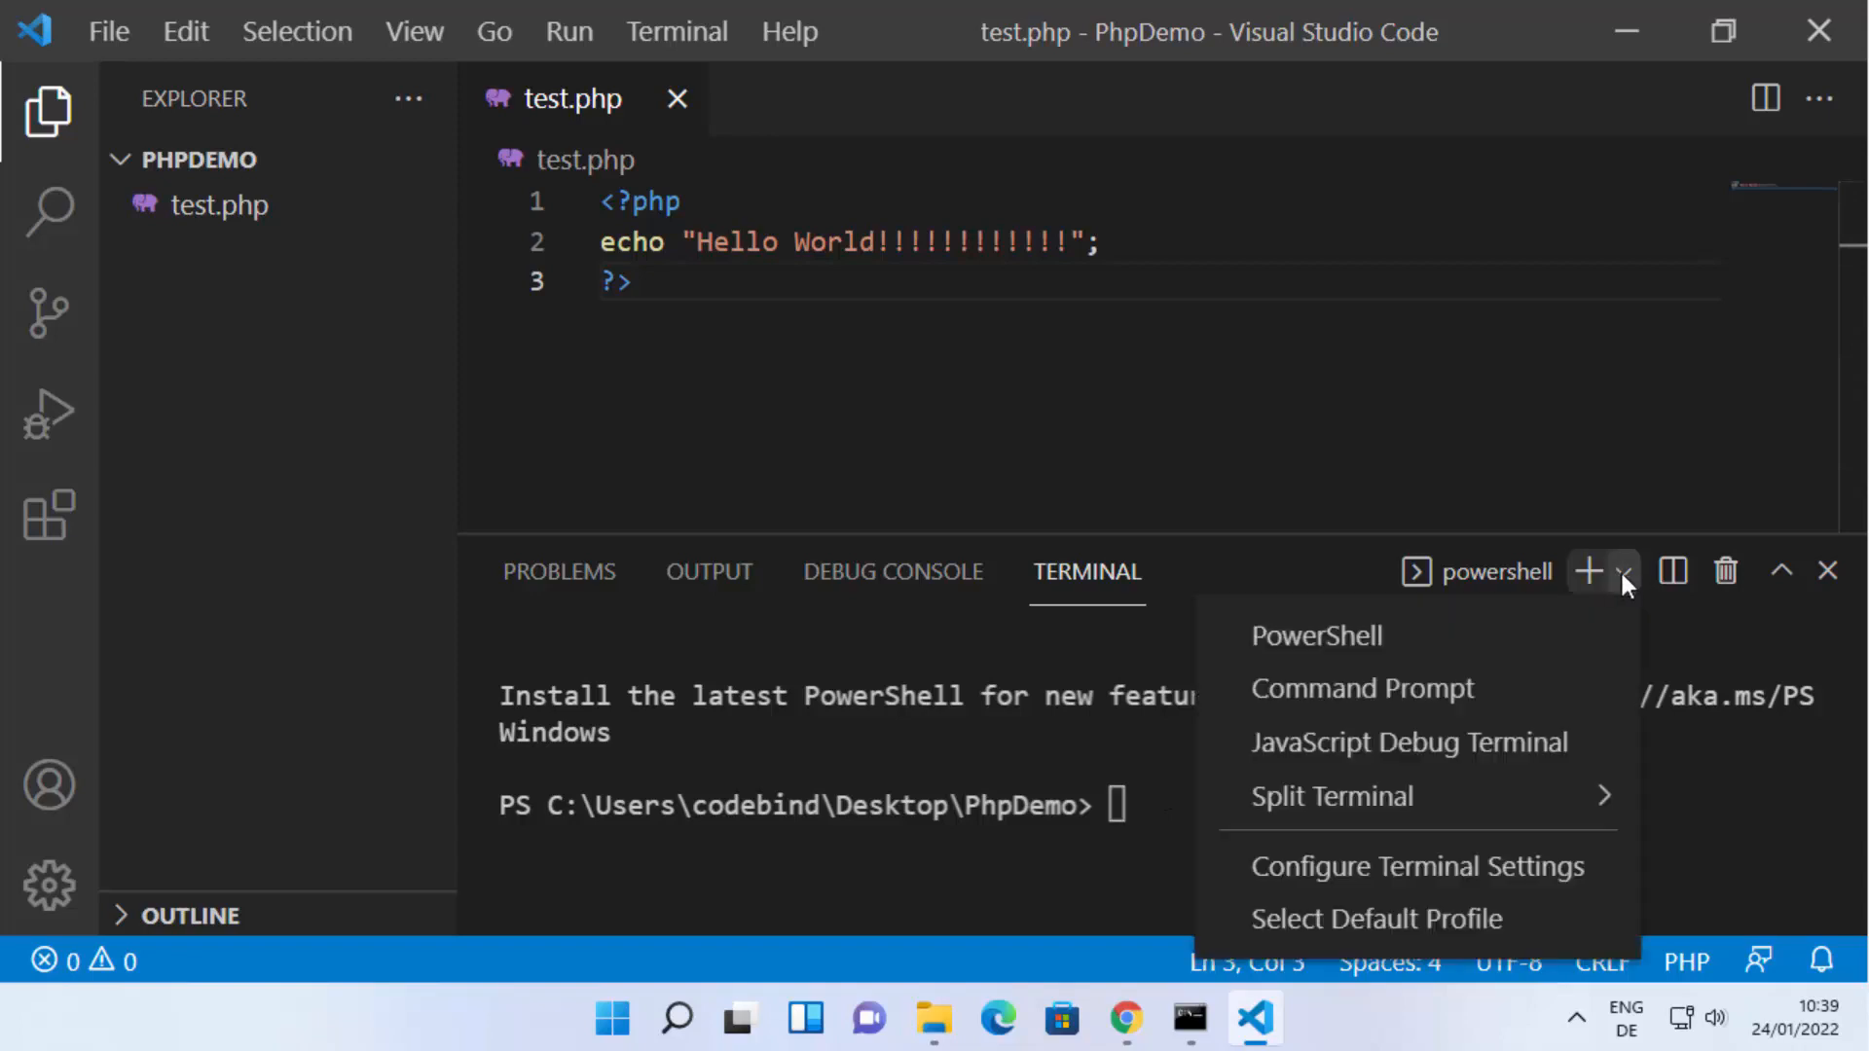
{"action": "left_click", "coordinate": [1487, 691]}
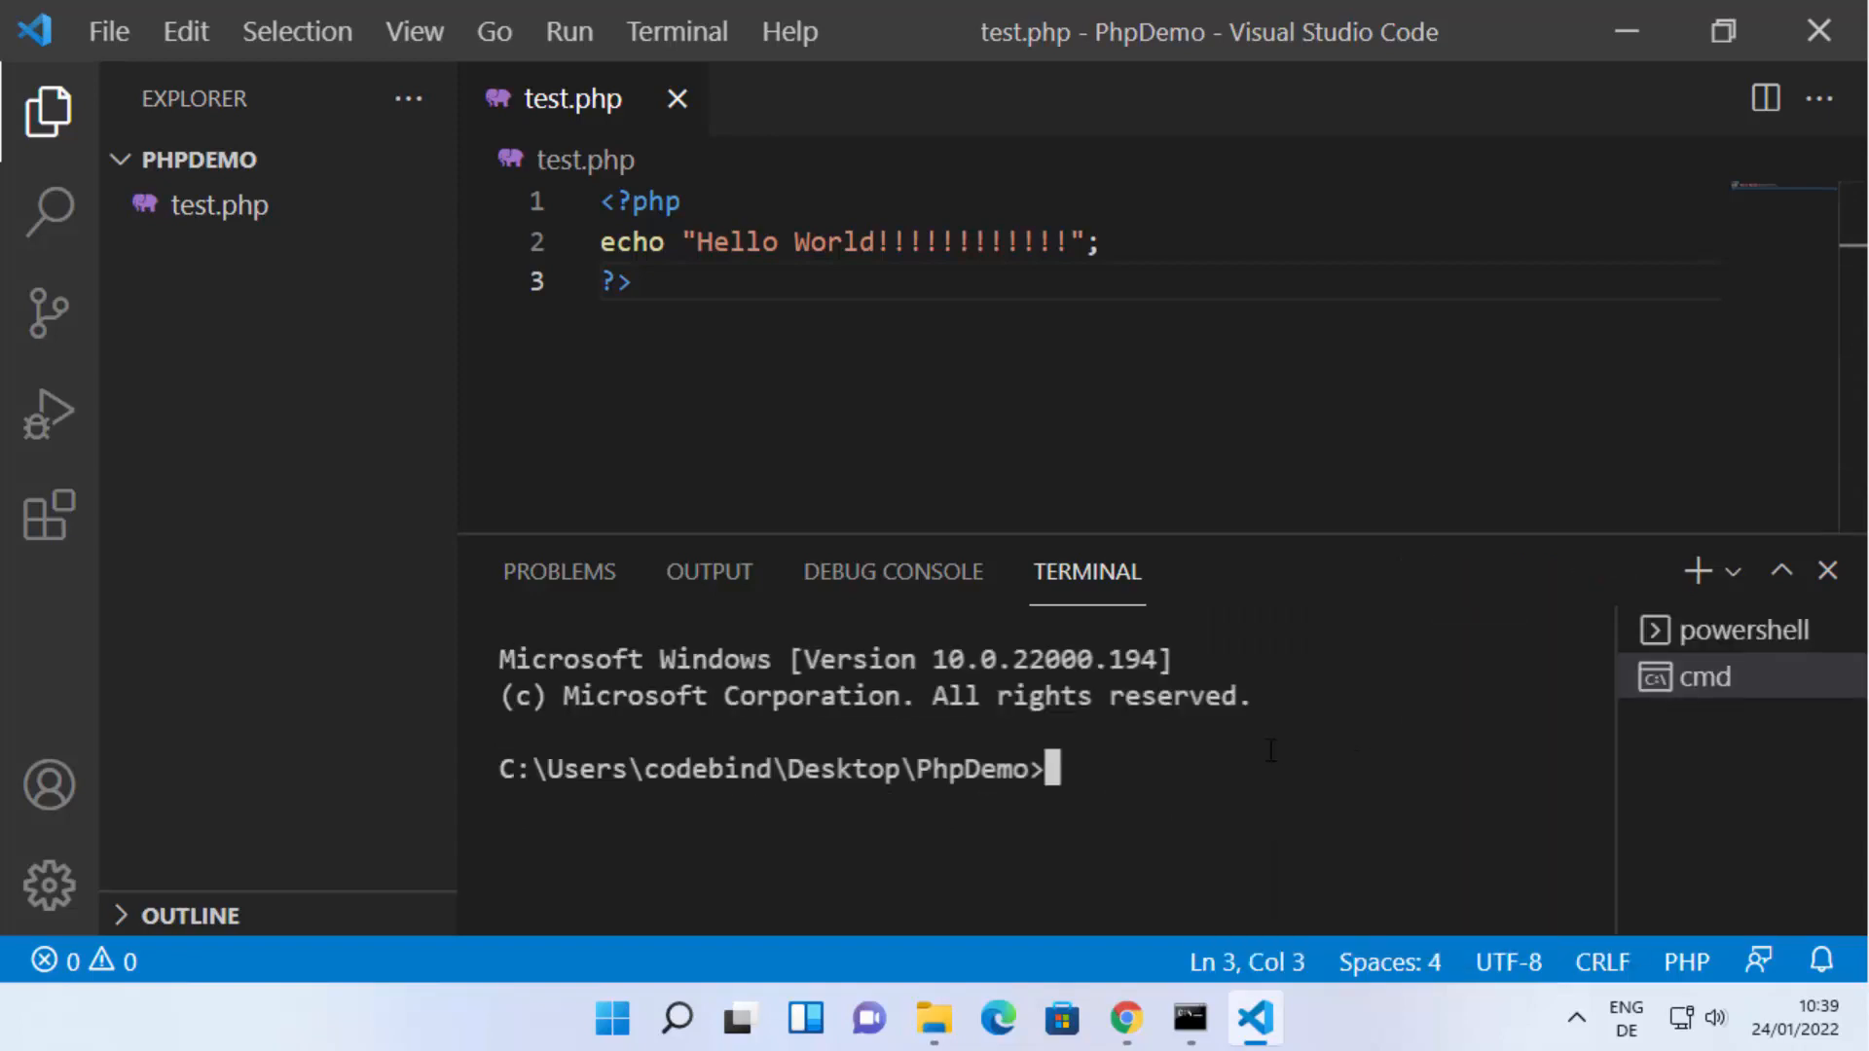
Run php test.php in the integrated Command Prompt terminal.
{"action": "type", "text": "php "}
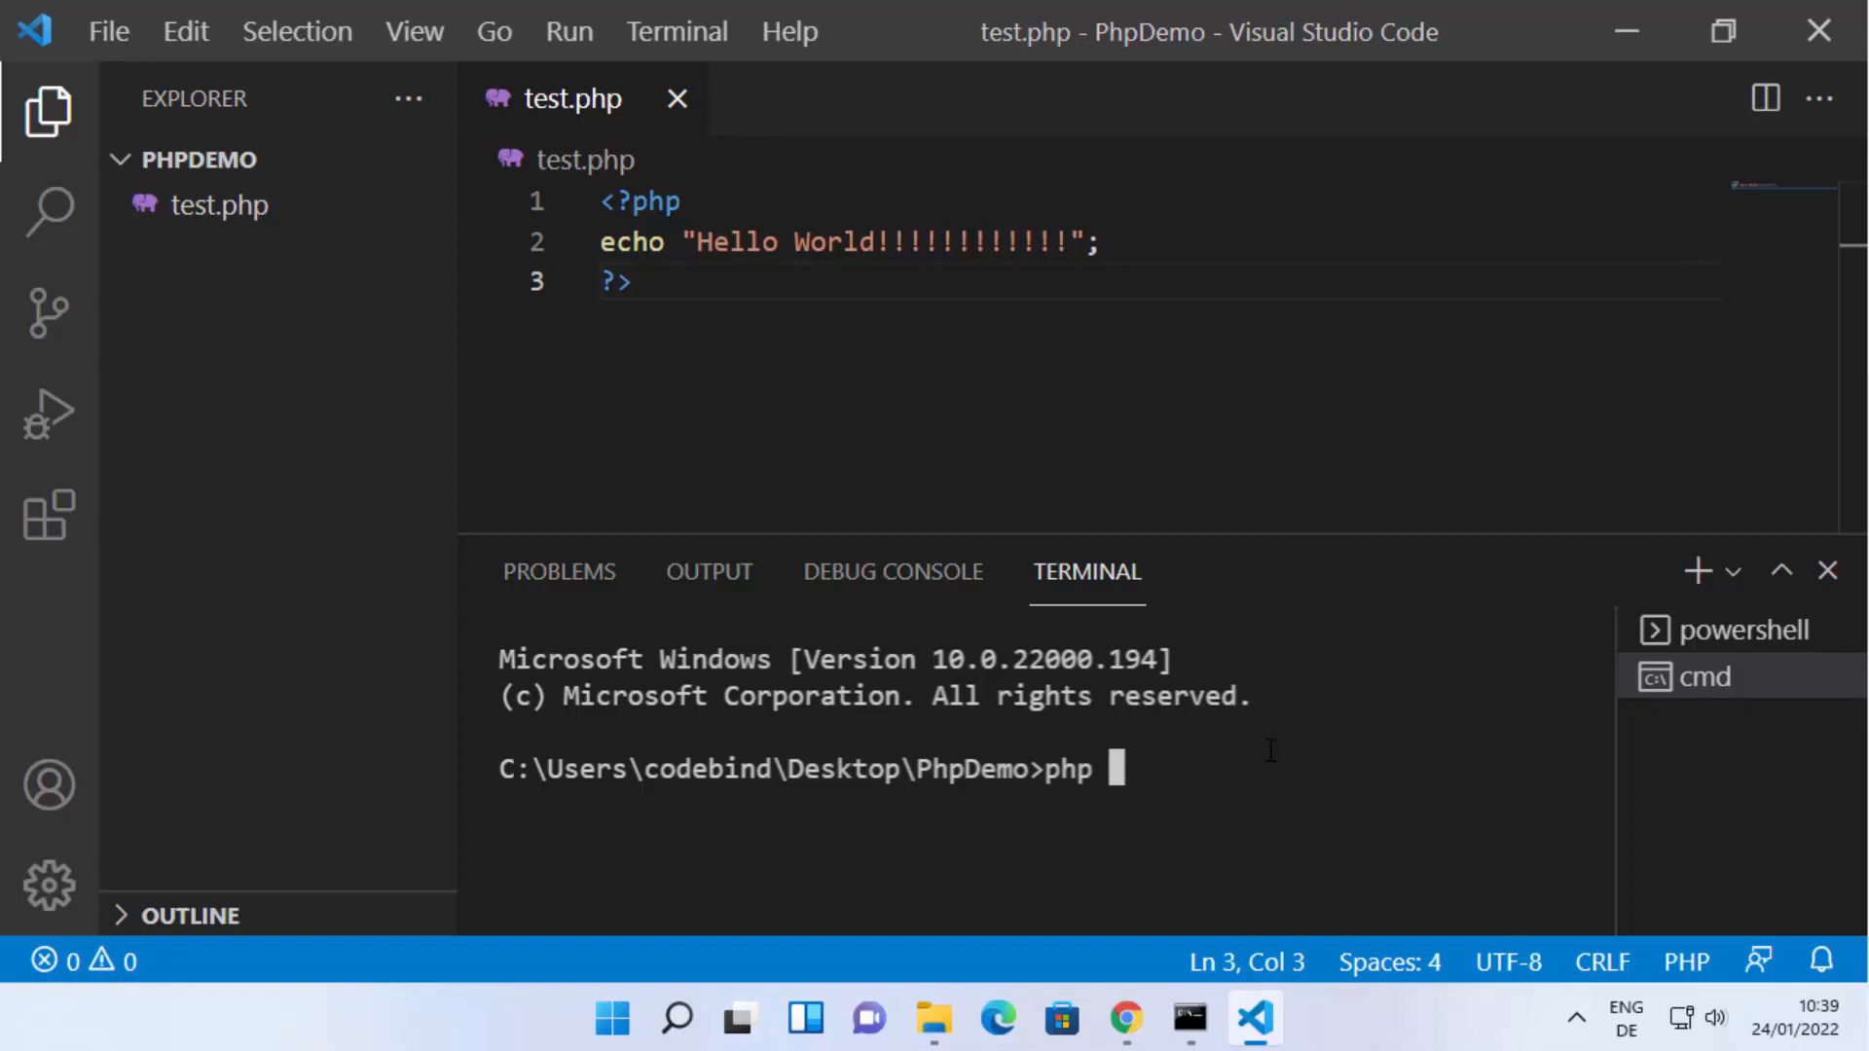
{"action": "type", "text": "test.php"}
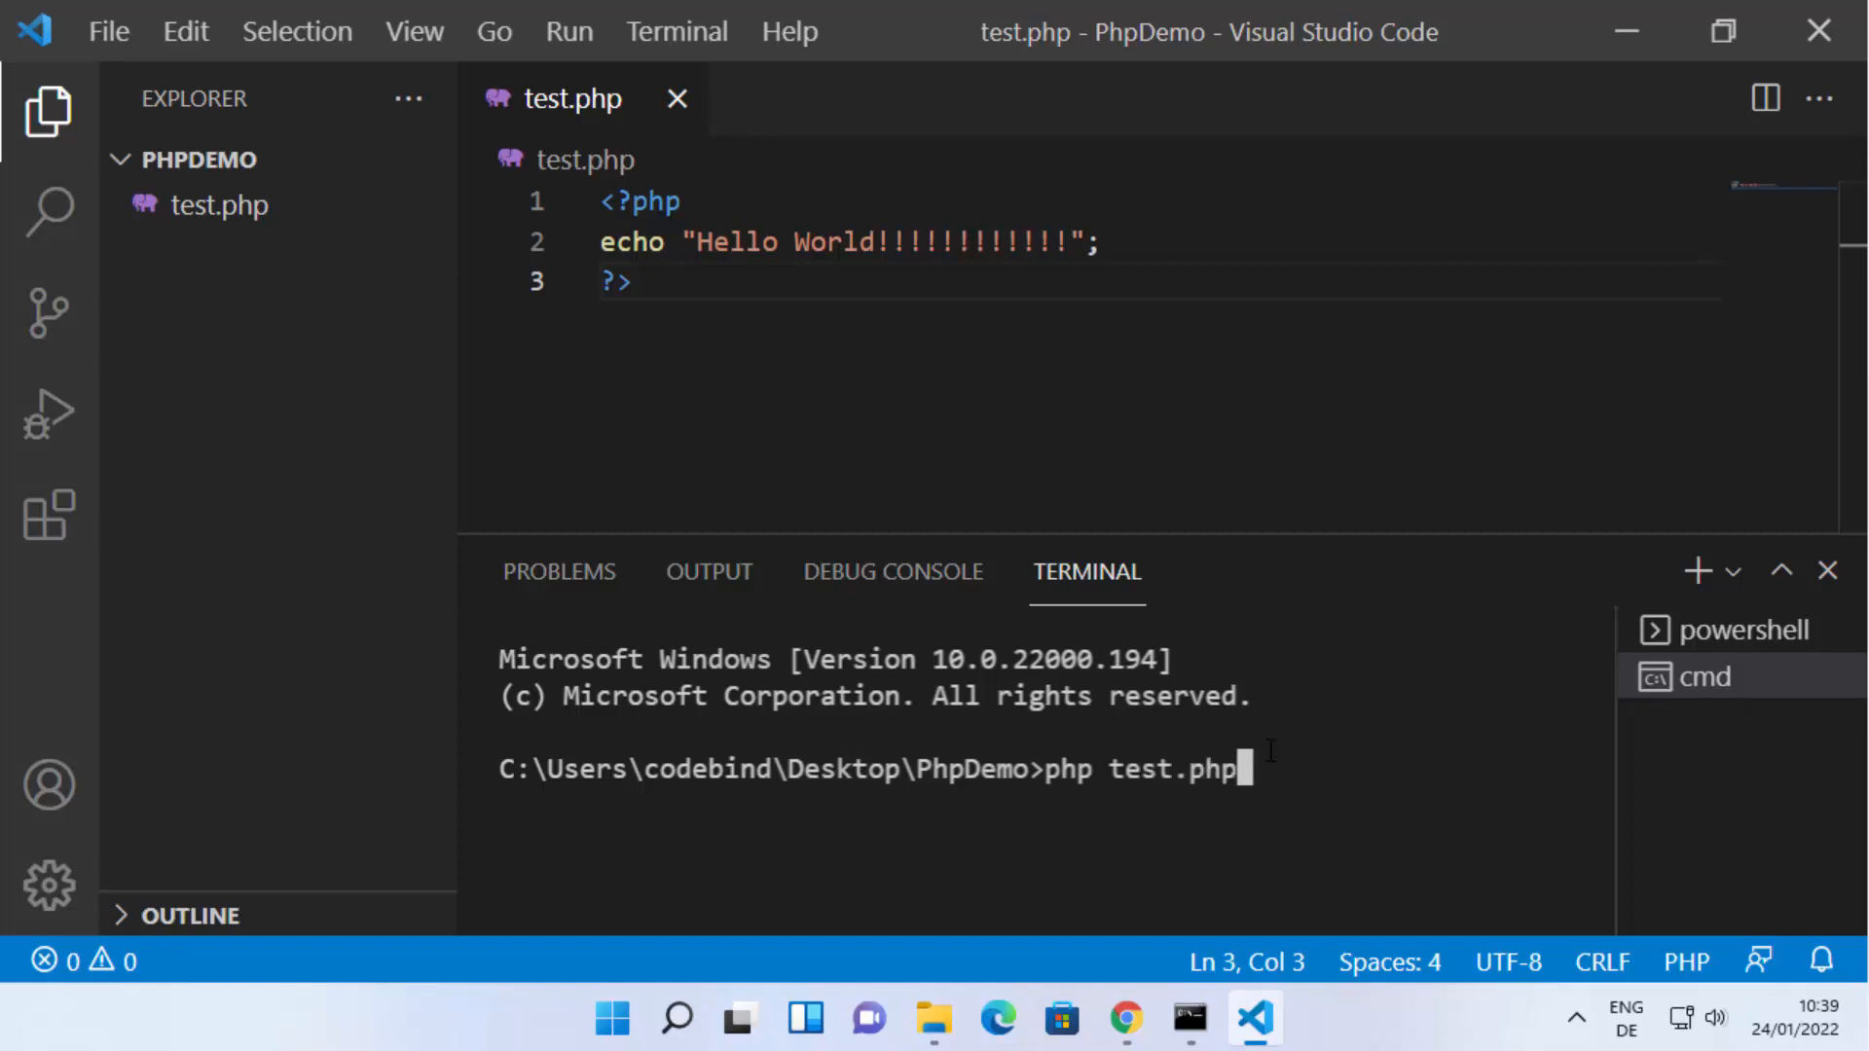
{"action": "key", "text": "Return"}
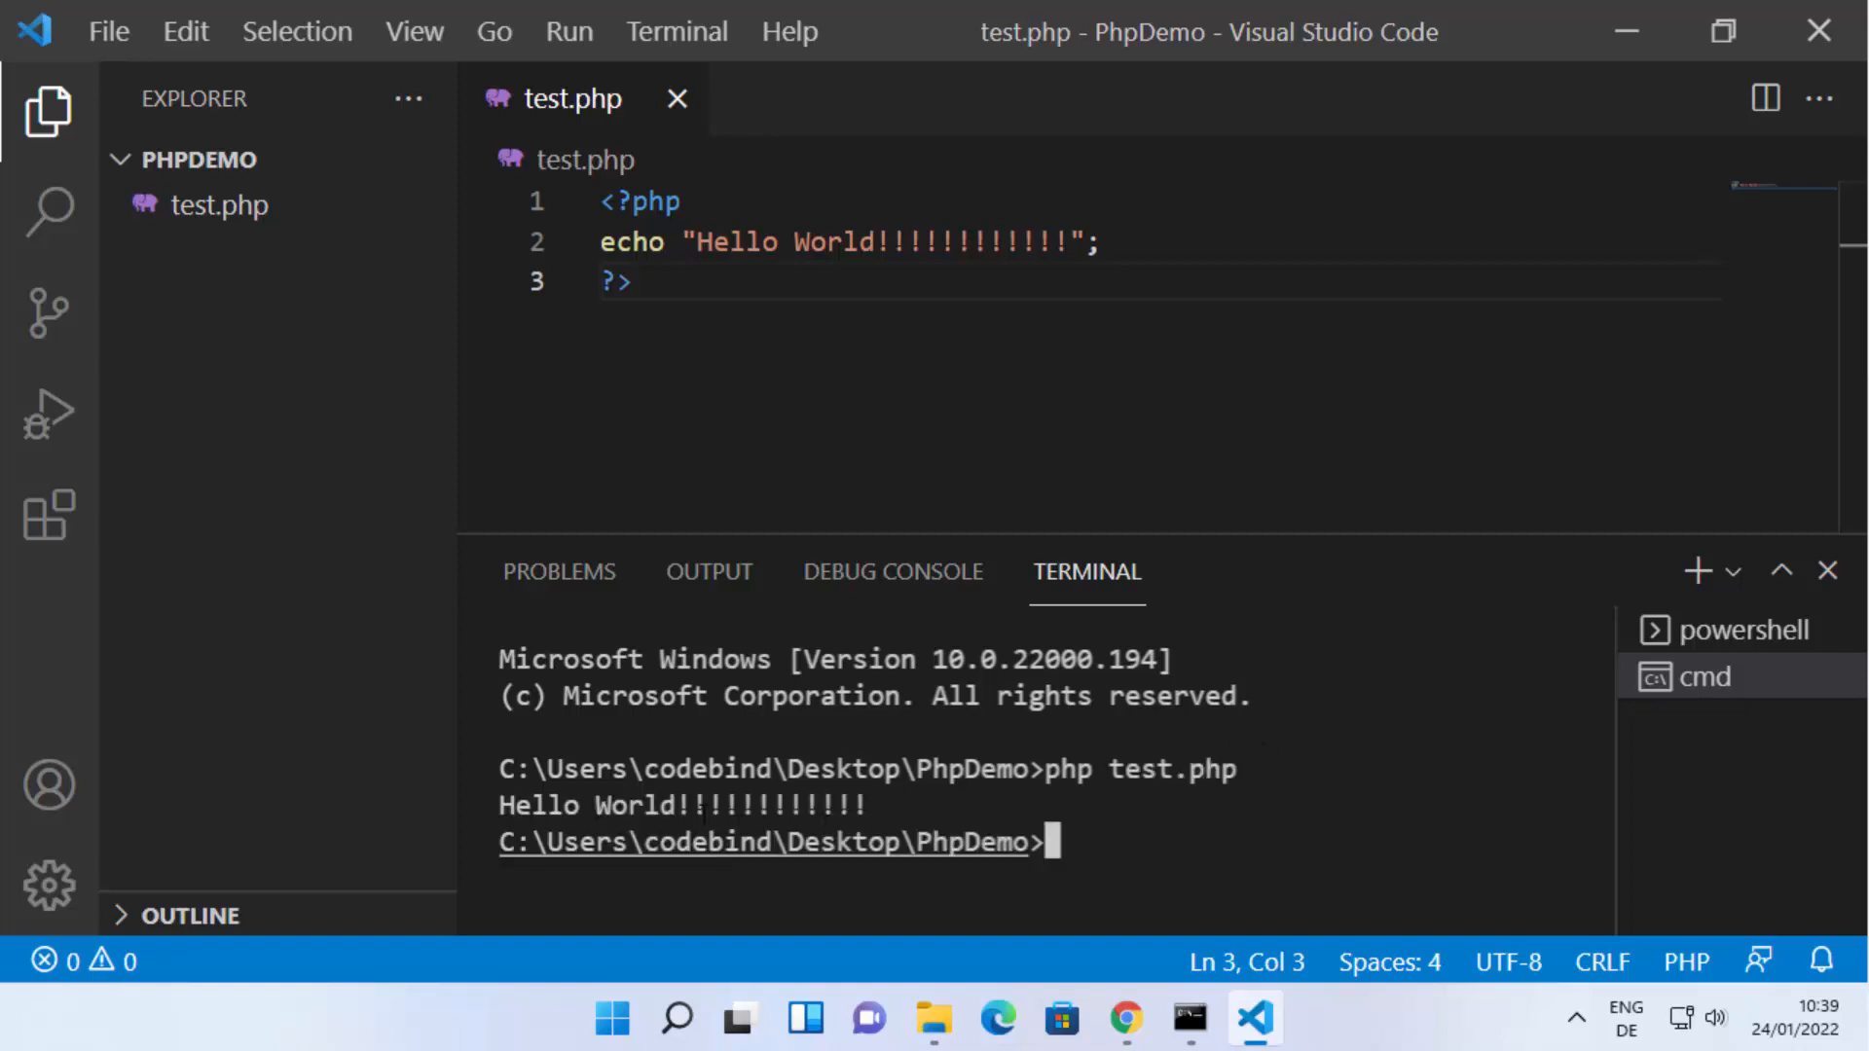